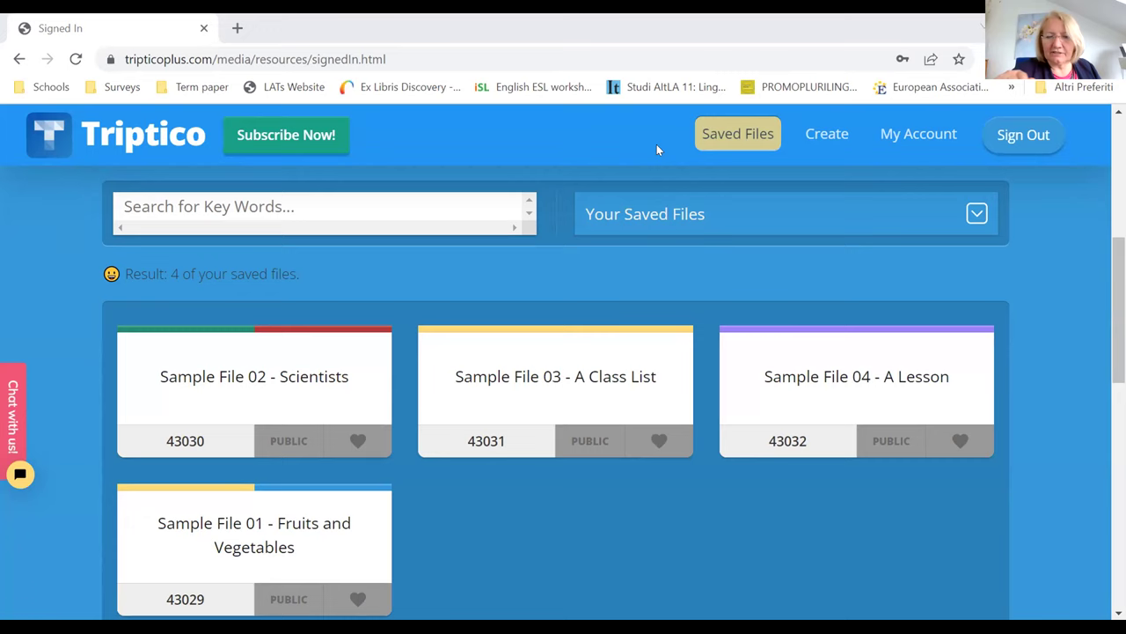
# Start a new activity on the Create page and enter the title 'Days of the weeks'
pyautogui.scroll(-2, 810, 222)
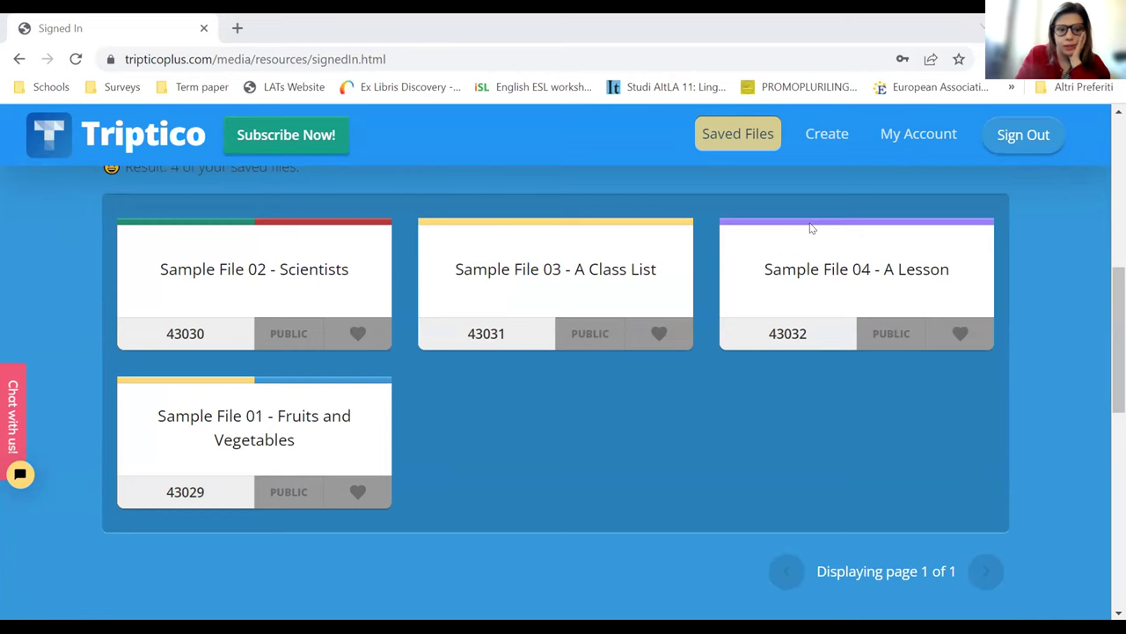
pyautogui.click(825, 135)
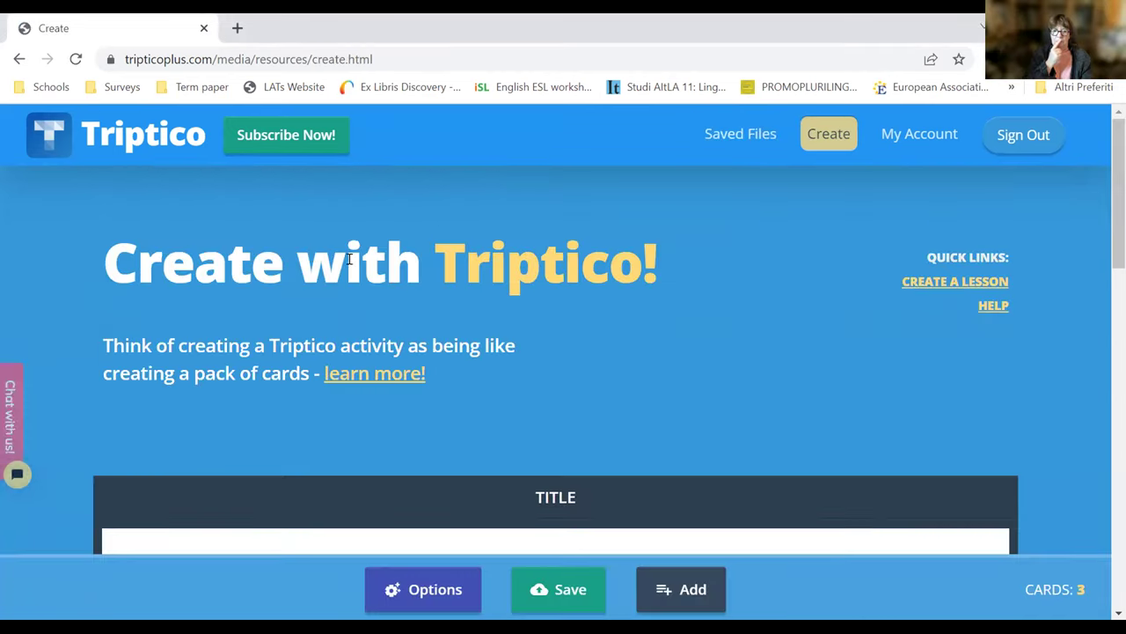
pyautogui.scroll(-2, 388, 332)
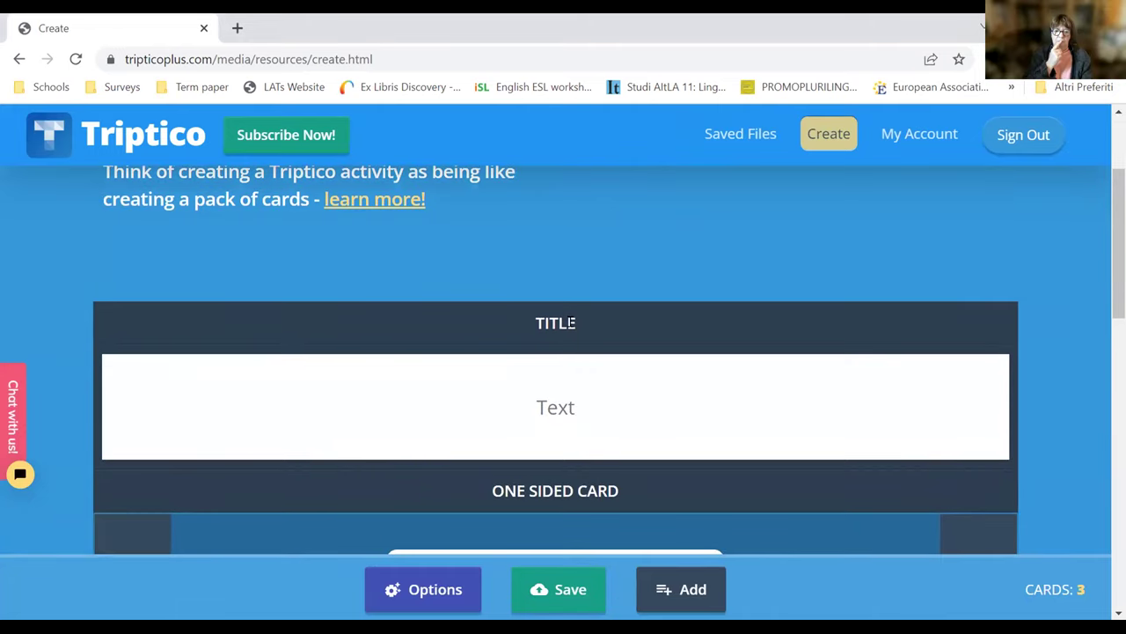
pyautogui.click(562, 400)
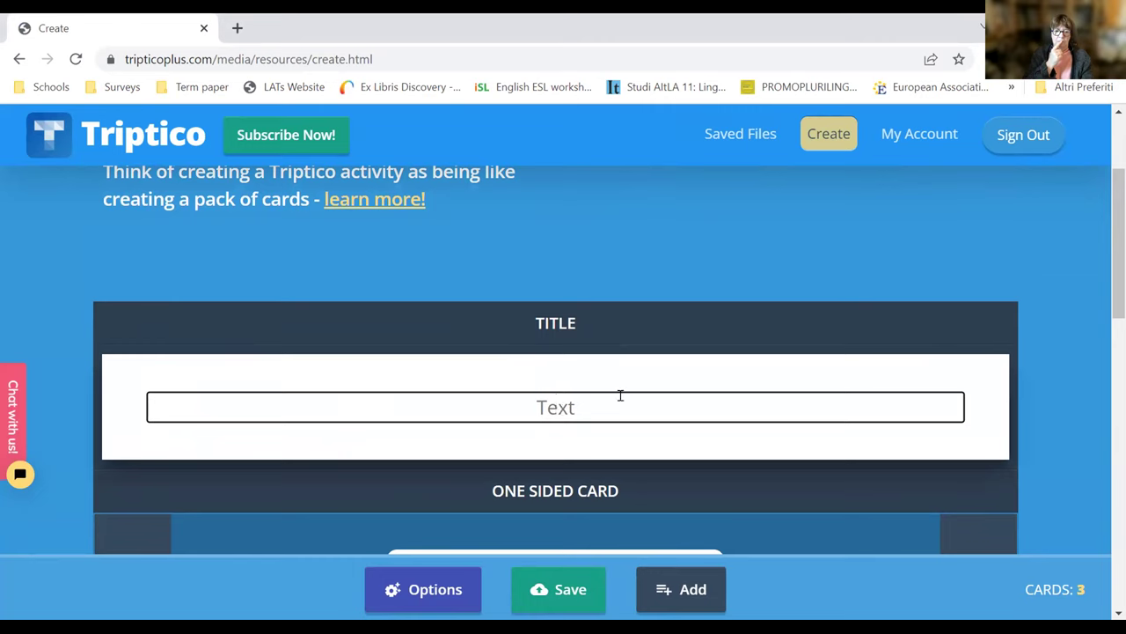
pyautogui.scroll(-2, 1027, 320)
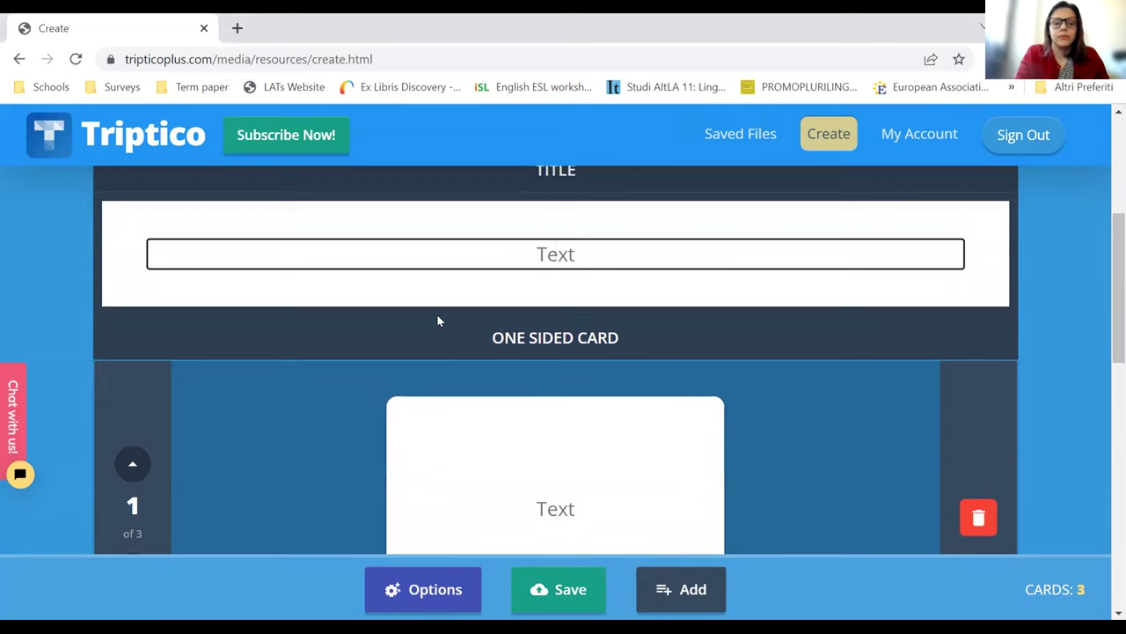
pyautogui.write('Days')
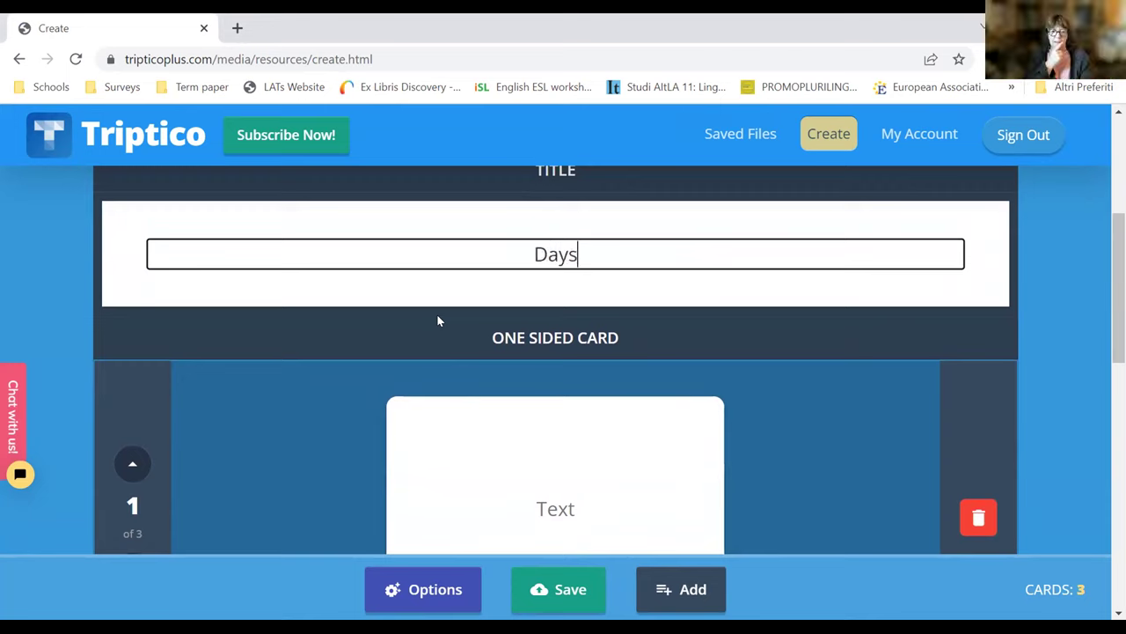
pyautogui.write(' of the weeks')
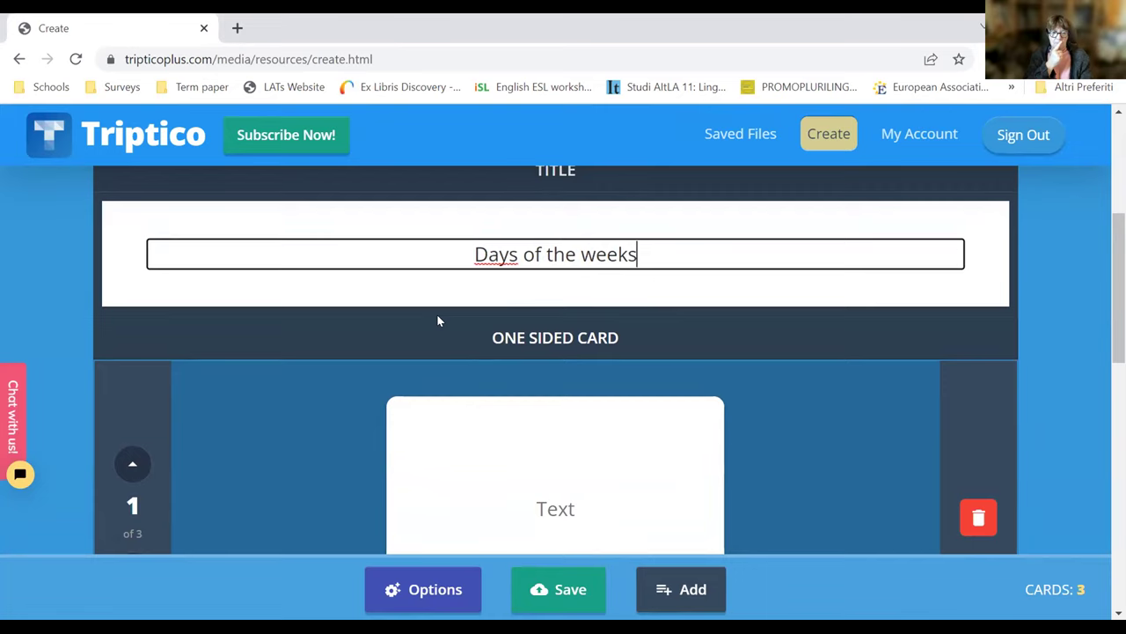
# Correct the title to 'Days of the week' and write Monday on the first card
pyautogui.press('BackSpace')
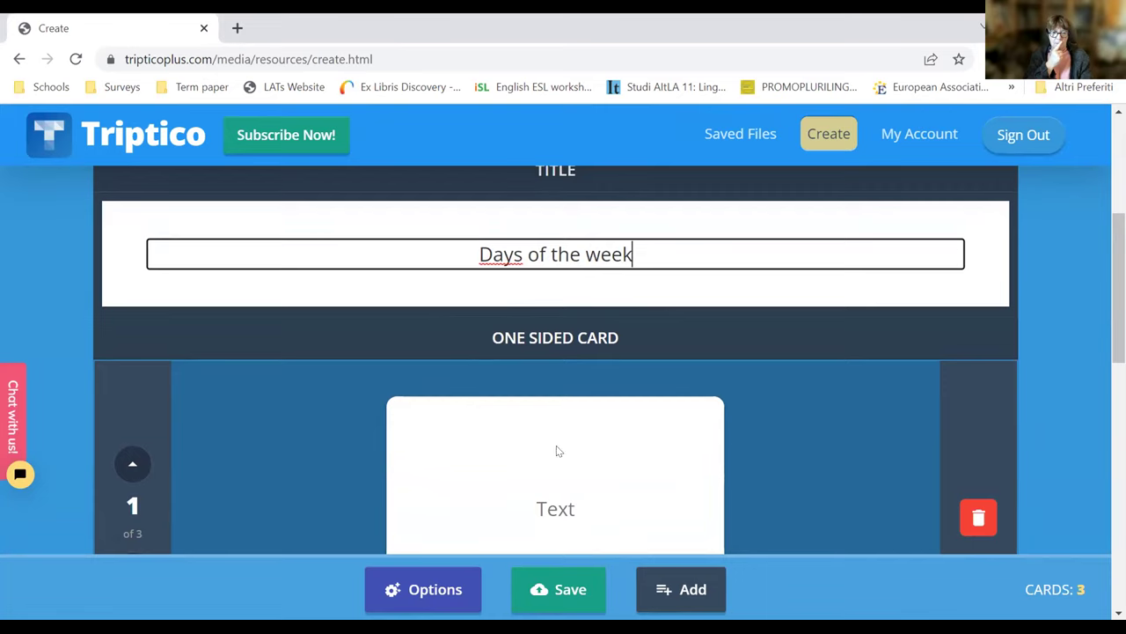
pyautogui.scroll(-2, 621, 439)
pyautogui.click(556, 349)
pyautogui.click(835, 369)
pyautogui.click(518, 332)
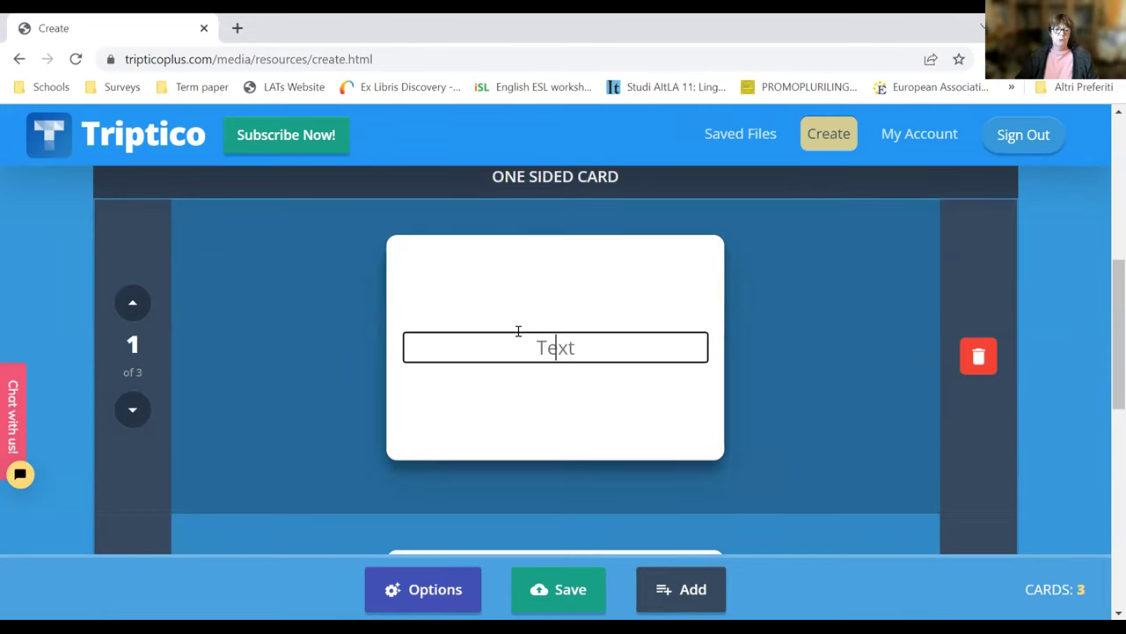
pyautogui.scroll(-2, 234, 401)
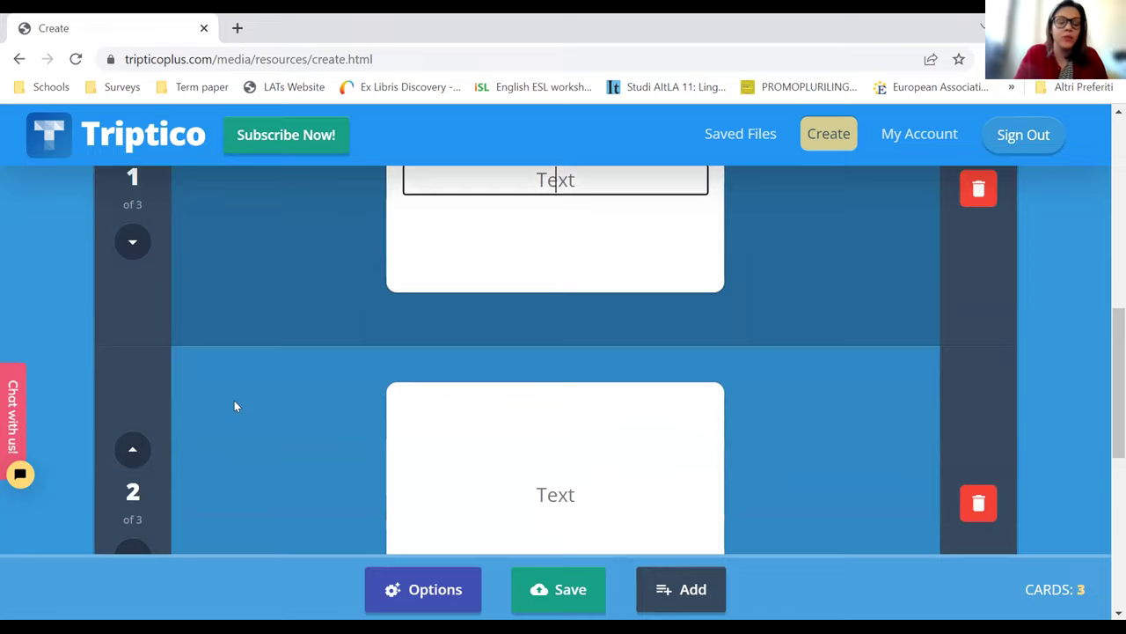
pyautogui.scroll(3, 234, 401)
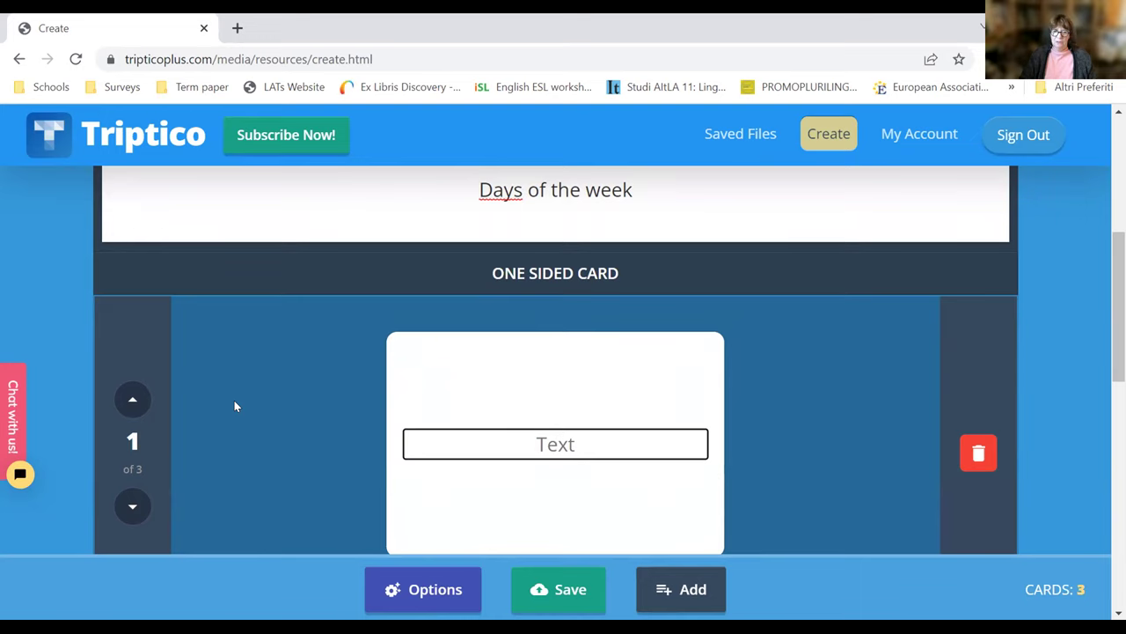
pyautogui.scroll(-2, 163, 462)
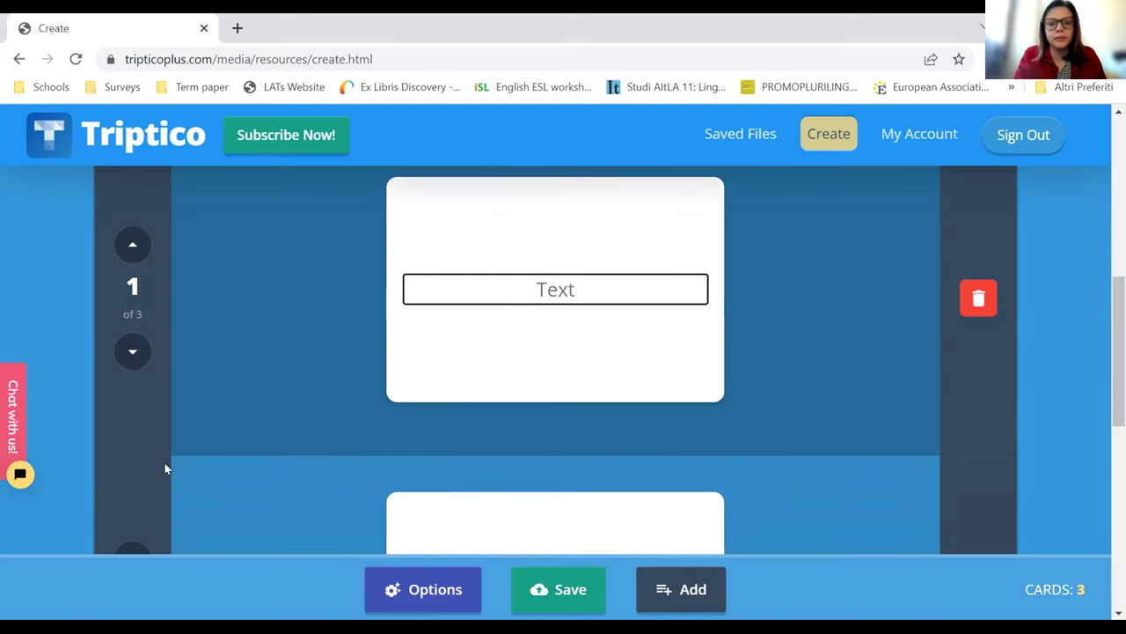
pyautogui.write('Monday')
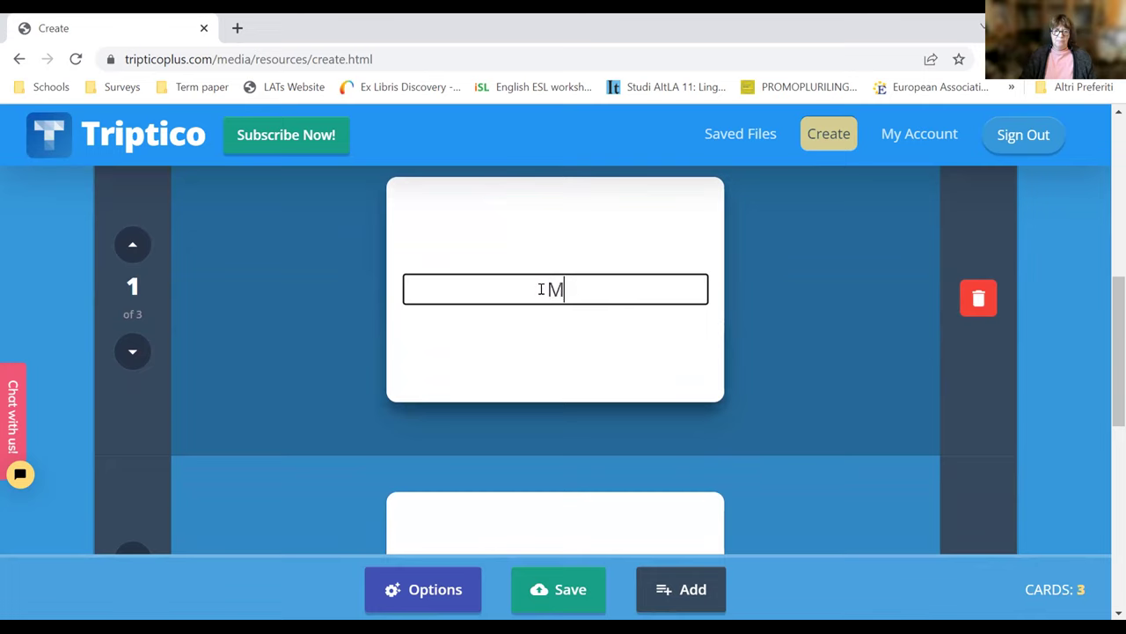
# Write Tuesday on the second card and Wednesday on the third card
pyautogui.scroll(-1, 541, 288)
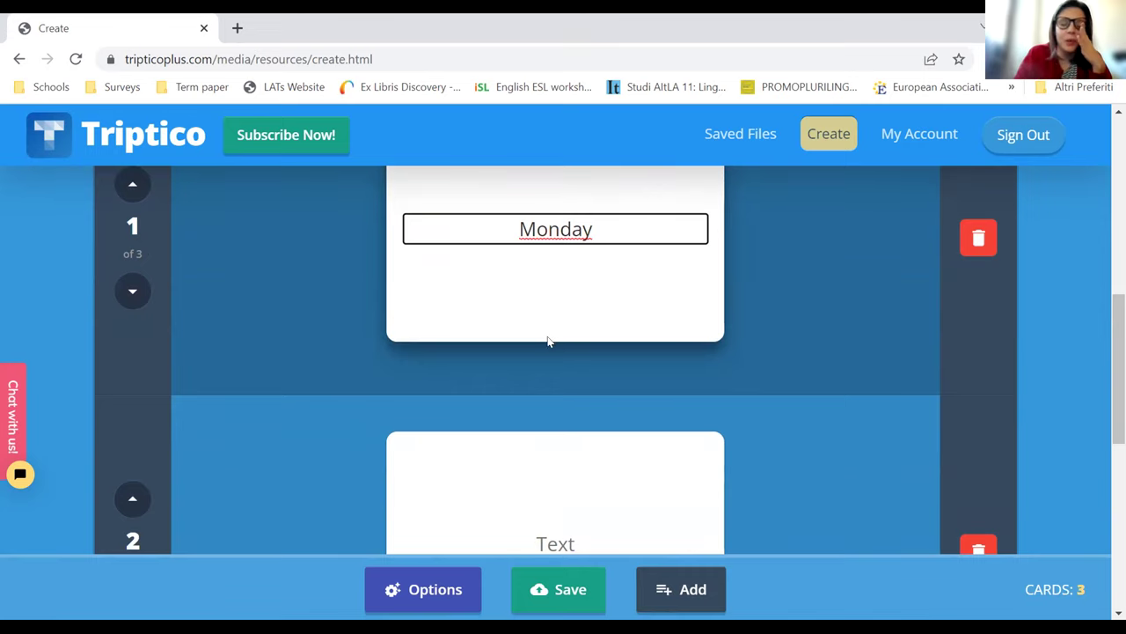
pyautogui.scroll(-2, 554, 379)
pyautogui.click(562, 420)
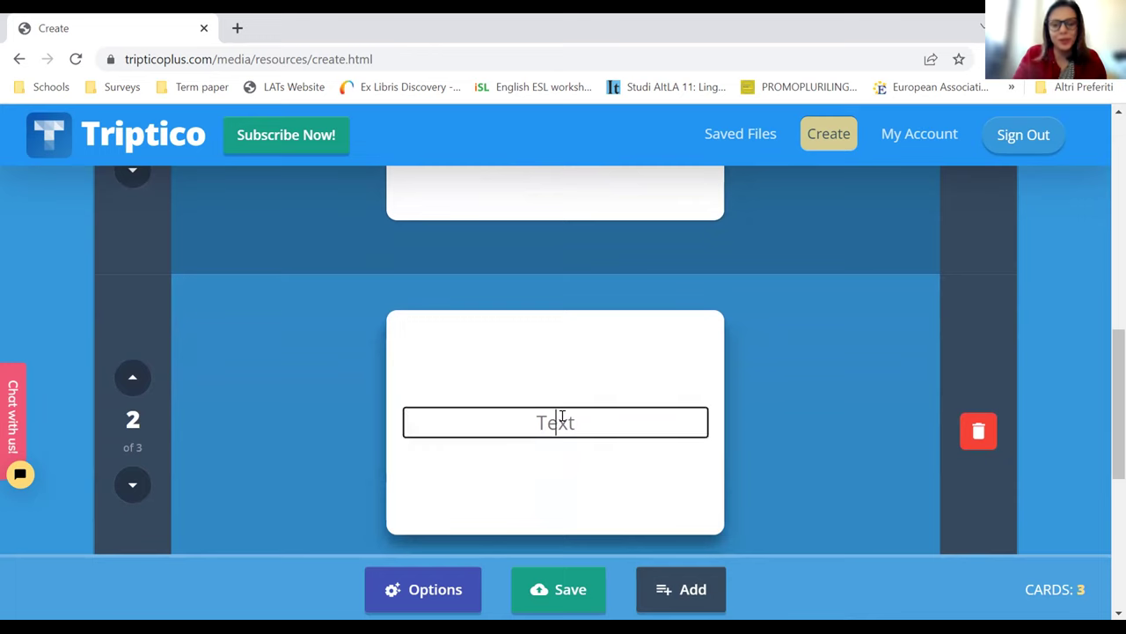
pyautogui.write('Tuesday')
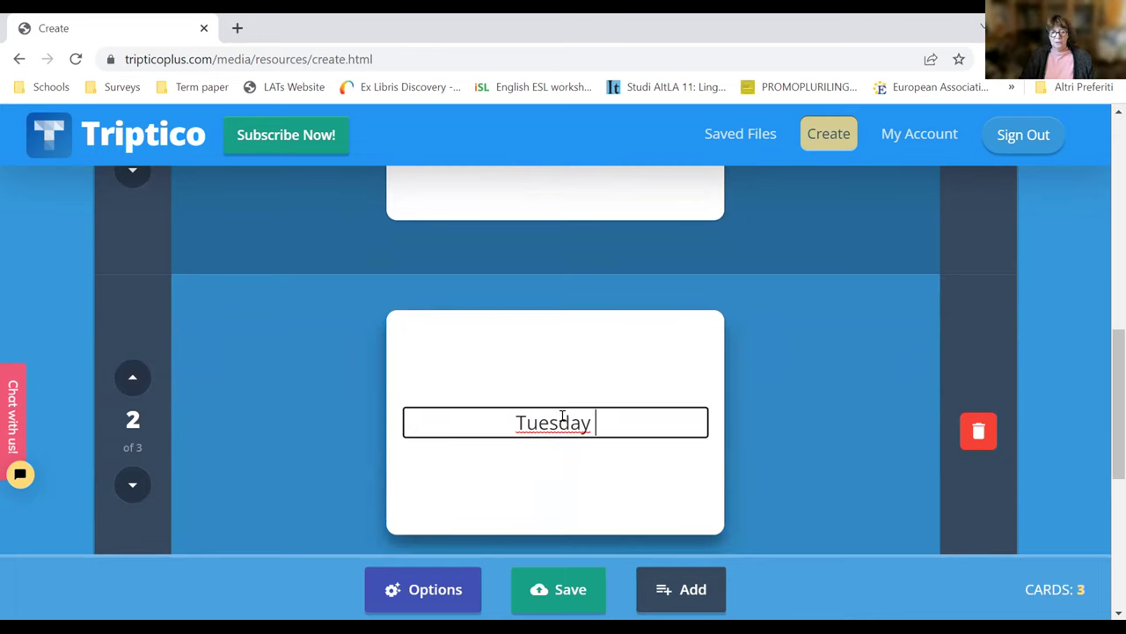
pyautogui.scroll(-5, 563, 417)
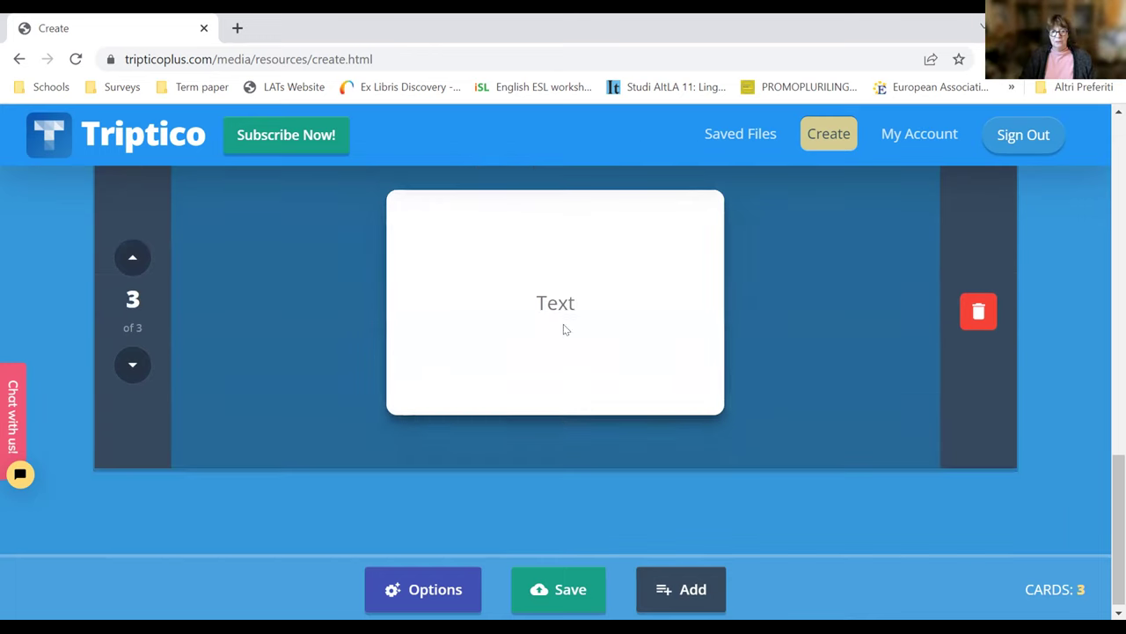
pyautogui.click(564, 303)
pyautogui.write('We')
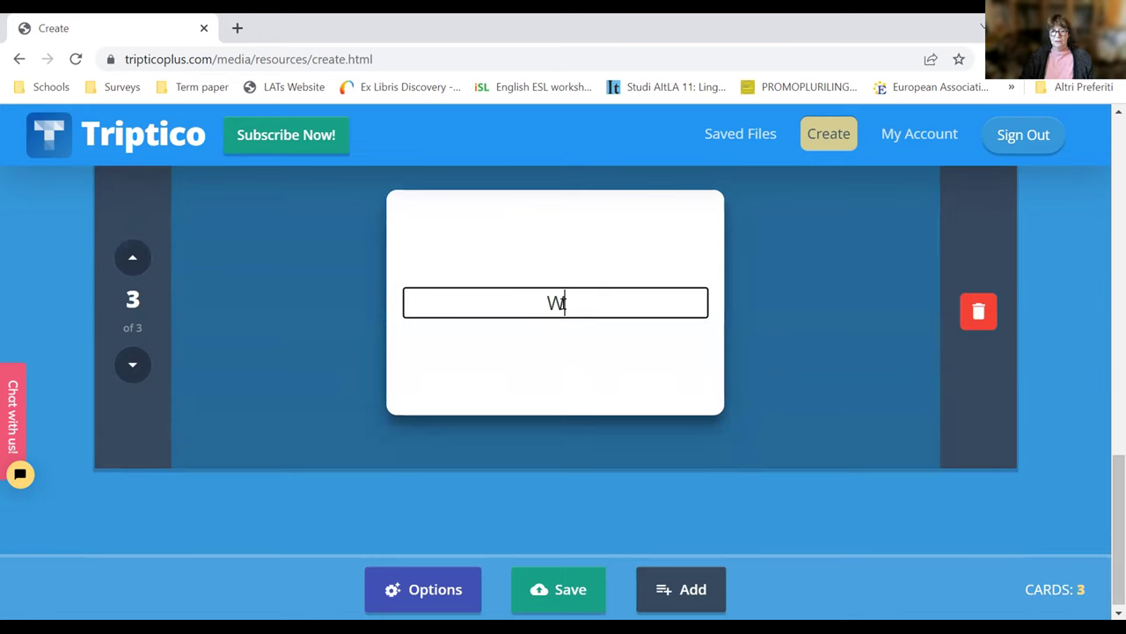
pyautogui.write('dnesday')
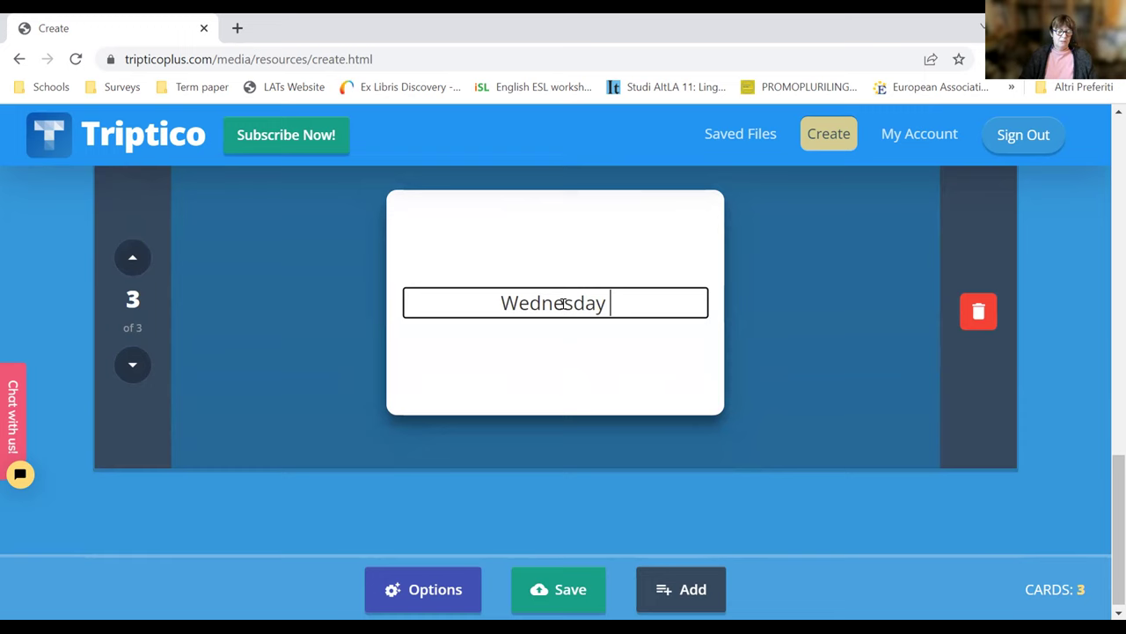
pyautogui.click(440, 589)
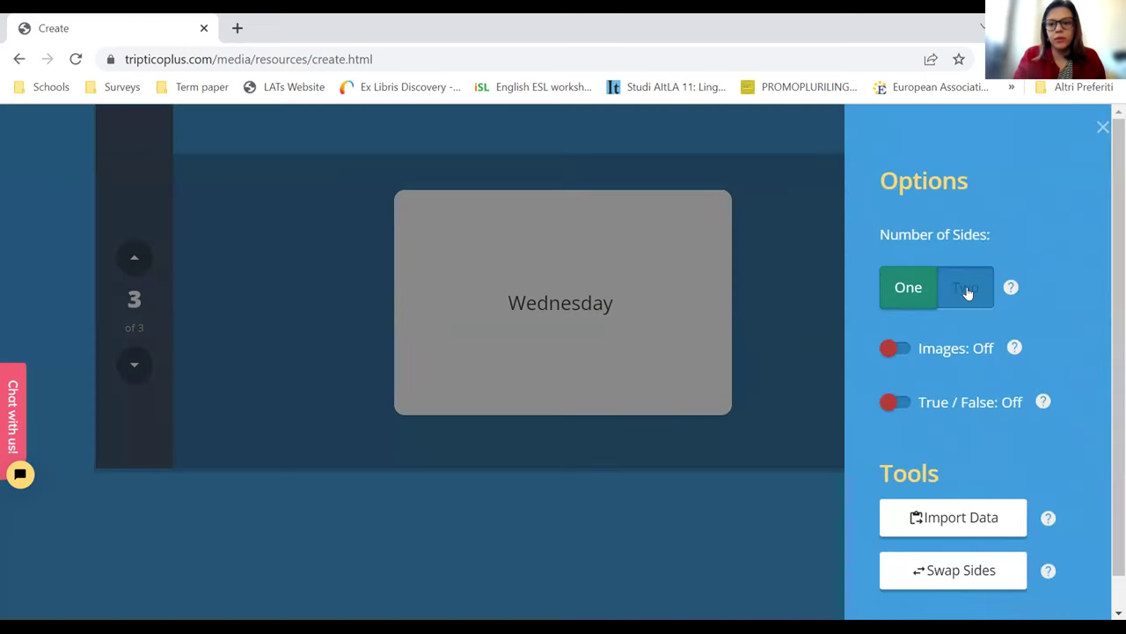
# Set the cards to two sides, leaving True/False marking switched off
pyautogui.click(968, 288)
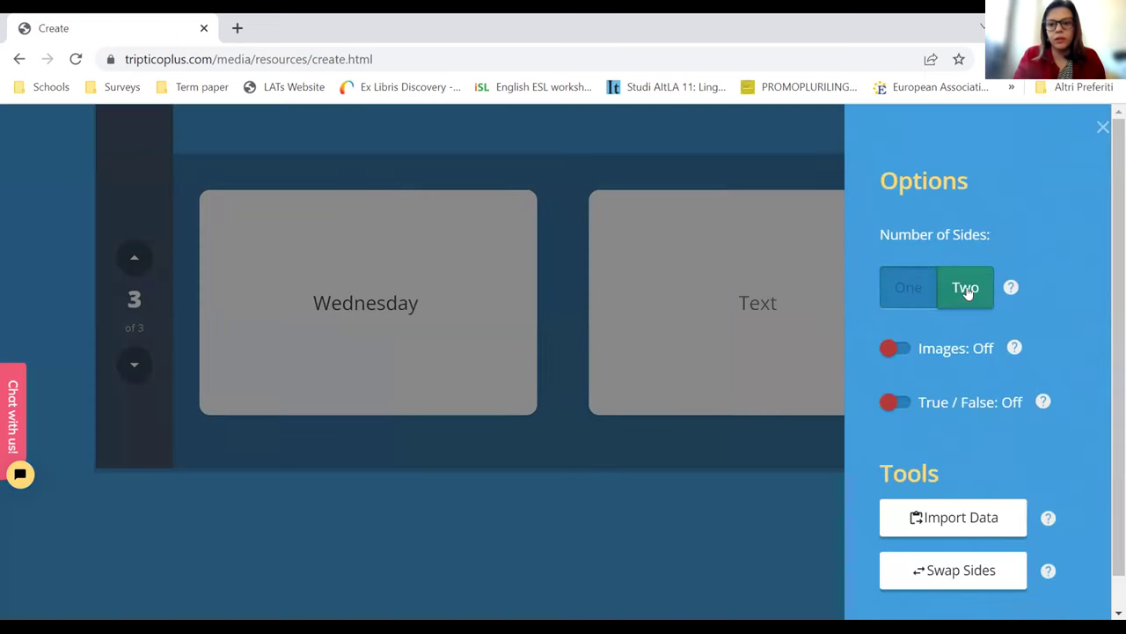
pyautogui.click(905, 402)
pyautogui.click(905, 402)
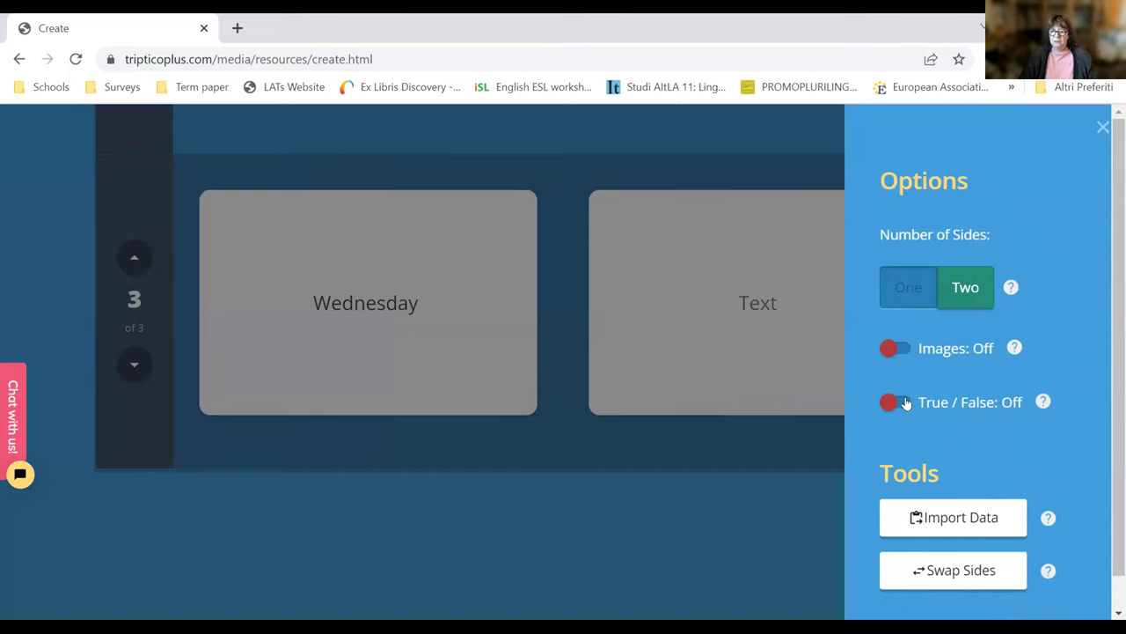
pyautogui.click(1102, 127)
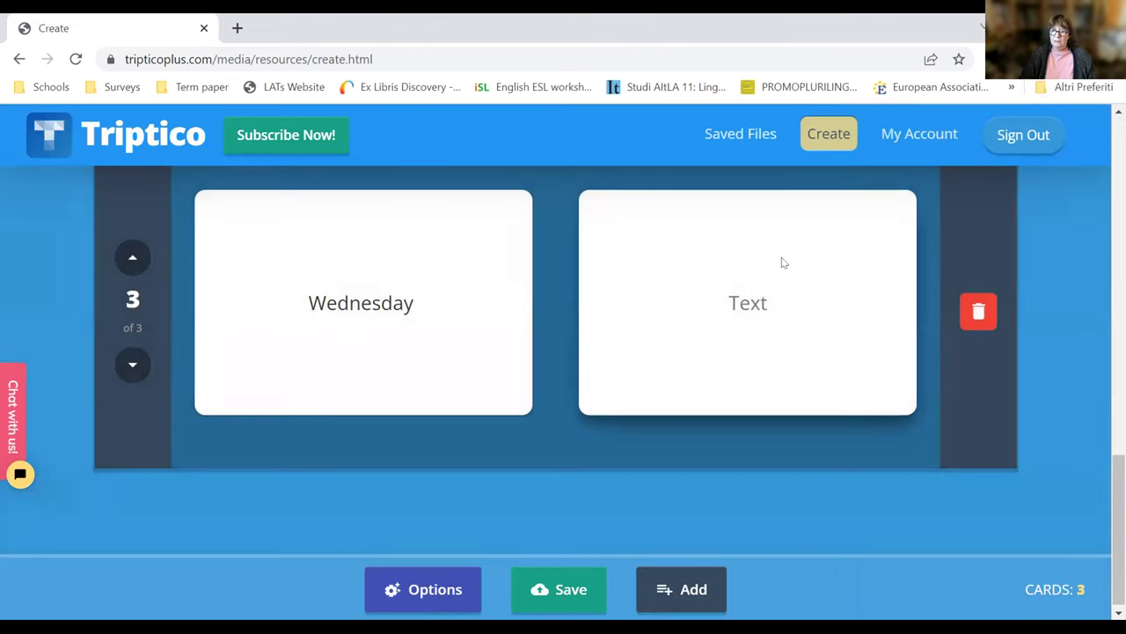
# Write the Italian backs Mercoledi, Martedi and Lunedì on the Wednesday, Tuesday and Monday cards
pyautogui.click(753, 298)
pyautogui.write('Mercol')
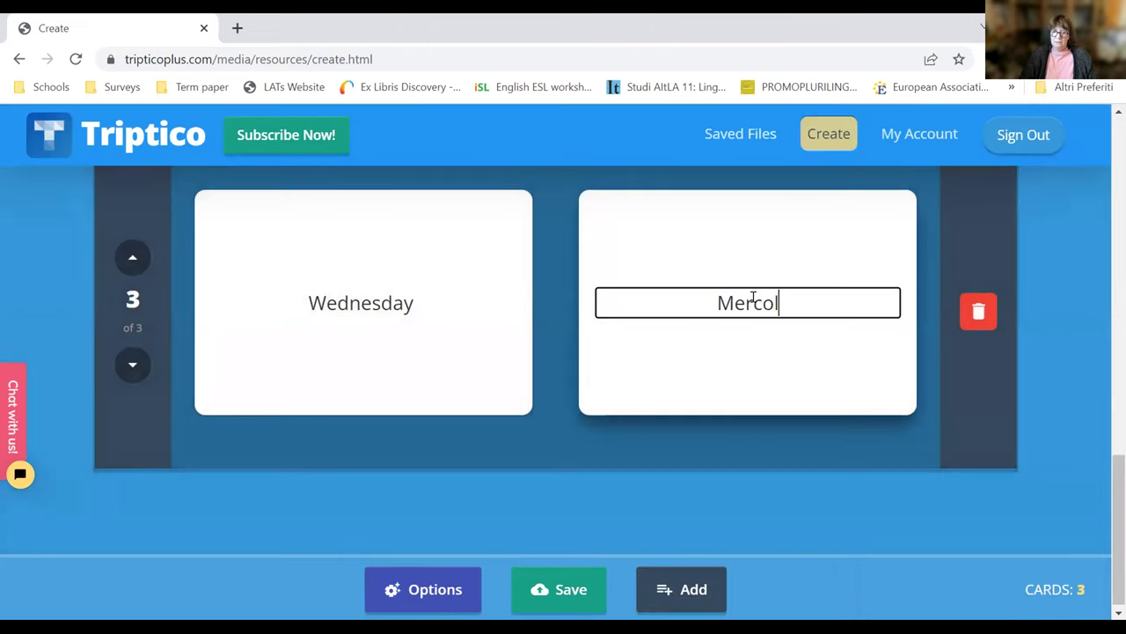
pyautogui.write('edi')
pyautogui.scroll(3, 753, 298)
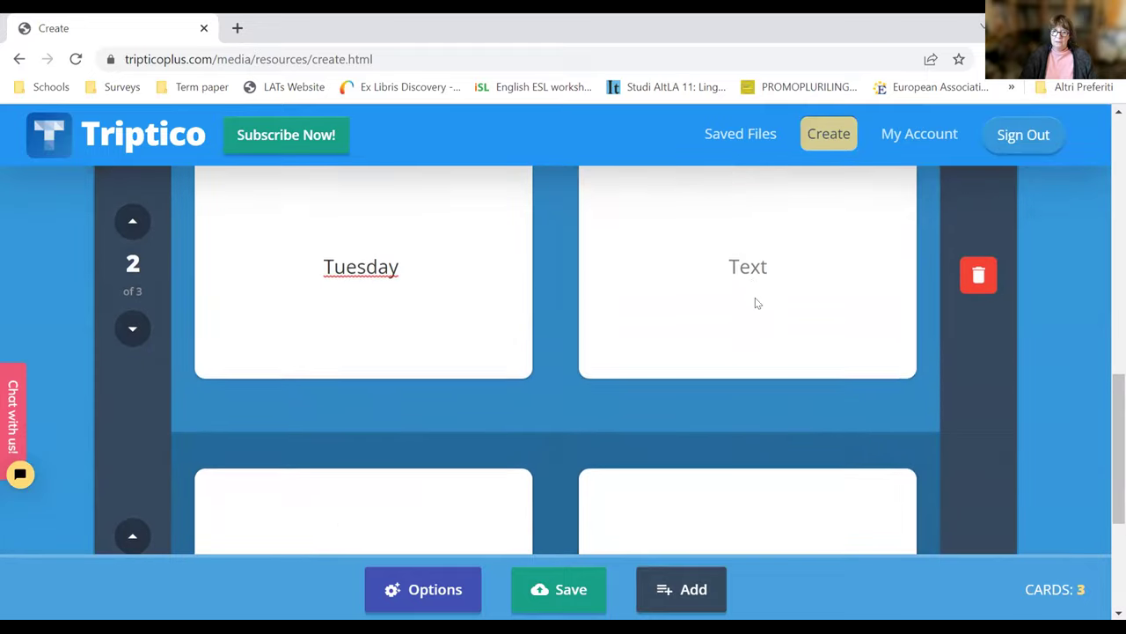
pyautogui.click(749, 269)
pyautogui.write('Mart')
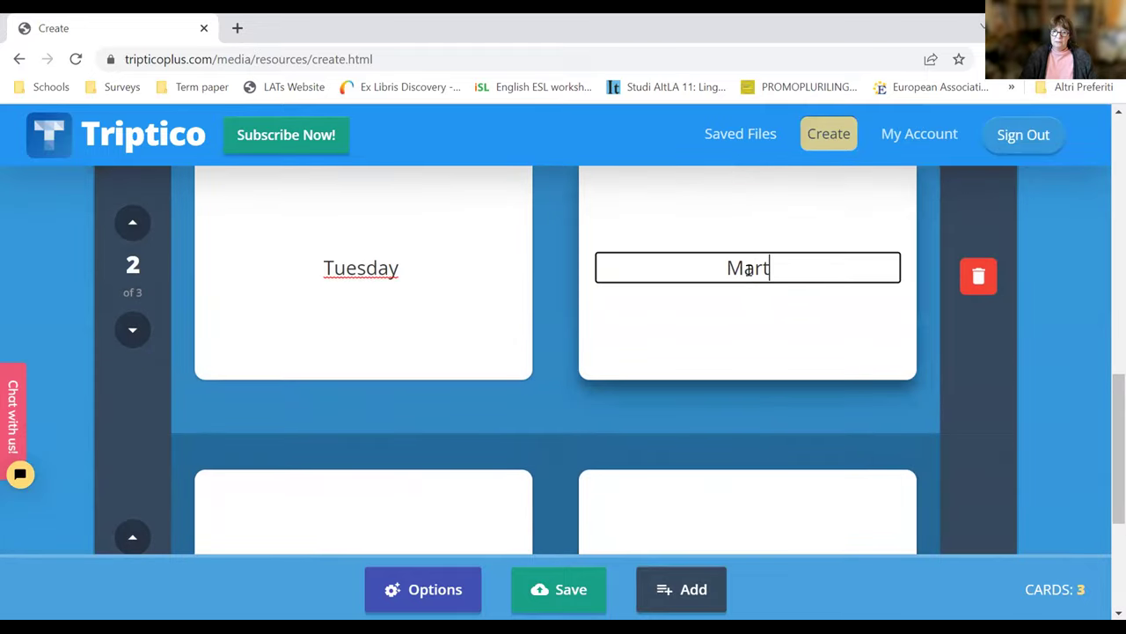
pyautogui.write('edi')
pyautogui.scroll(3, 747, 269)
pyautogui.click(749, 323)
pyautogui.write('Lunedì')
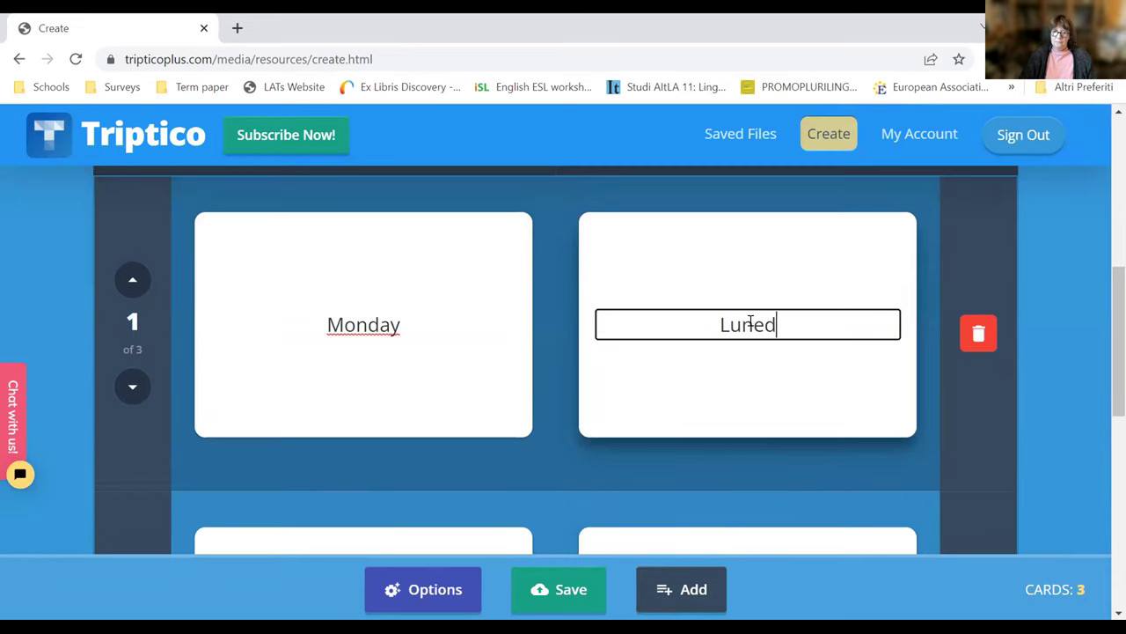
pyautogui.click(1065, 393)
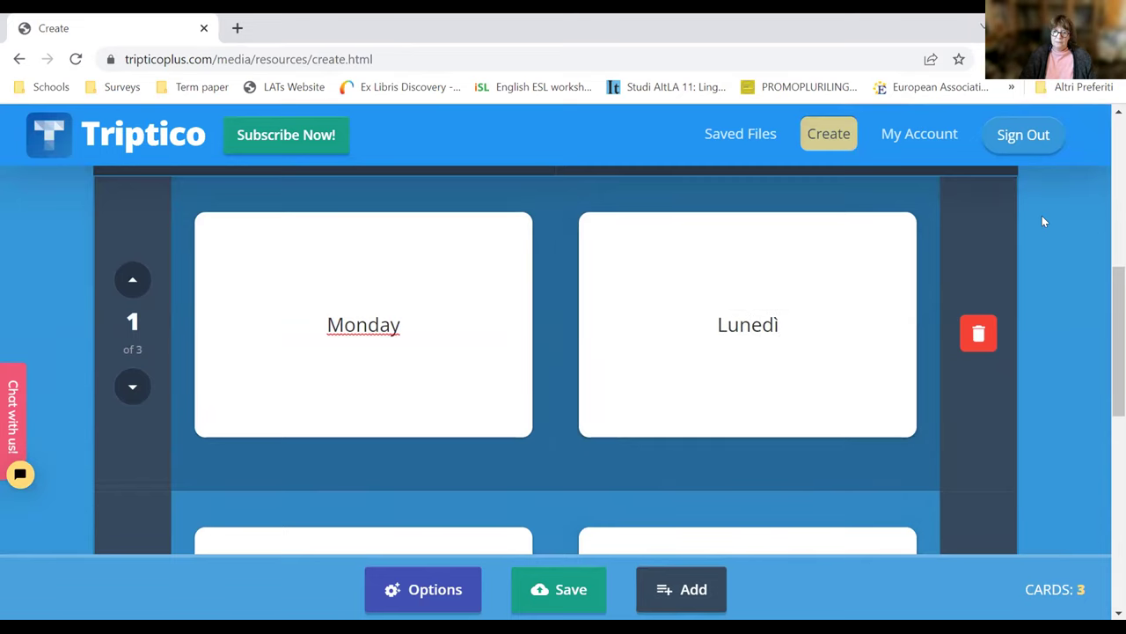
pyautogui.scroll(3, 1043, 220)
pyautogui.scroll(-9, 1043, 221)
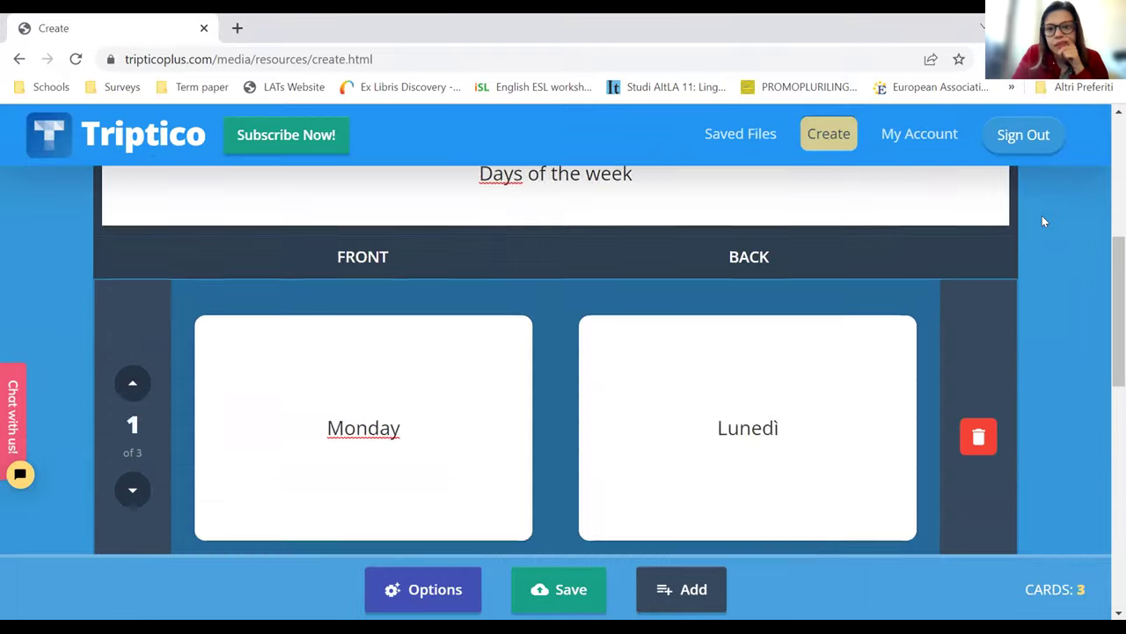
pyautogui.scroll(-2, 1044, 221)
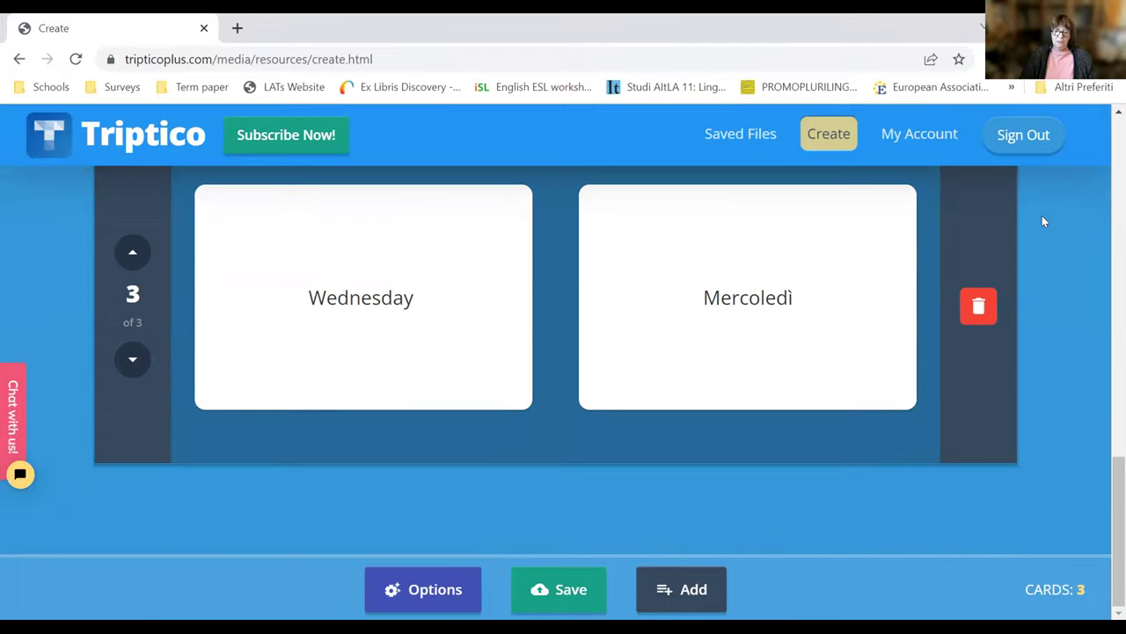
# Add a fourth card reading Thursday with Giovedì on its back
pyautogui.click(672, 604)
pyautogui.click(356, 298)
pyautogui.write('Thursday')
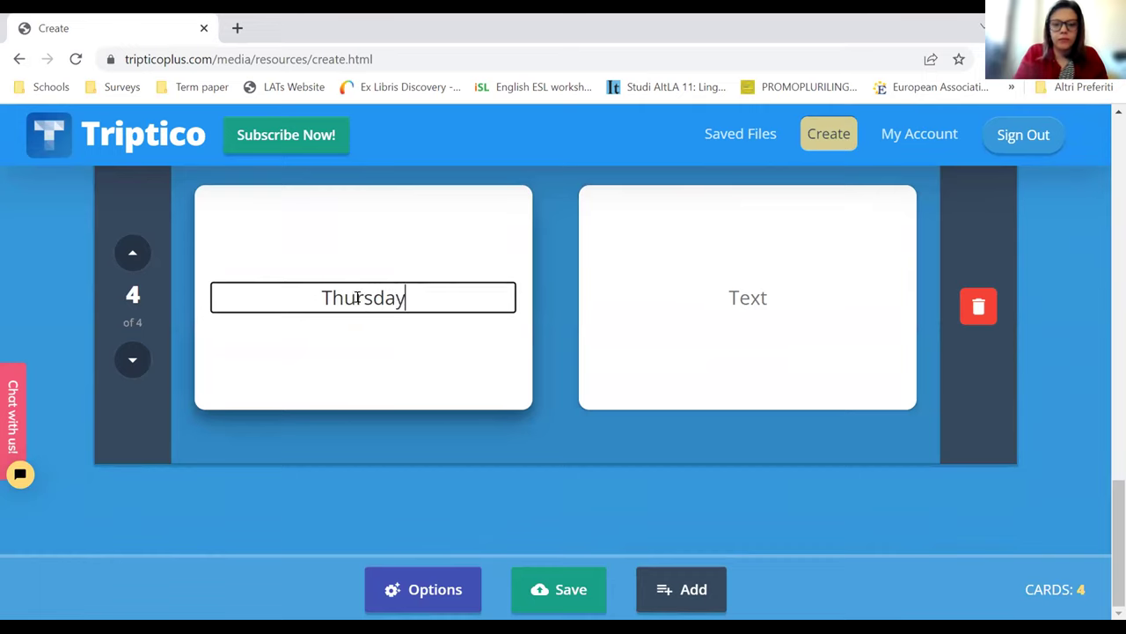
pyautogui.click(744, 301)
pyautogui.write('Giovedì')
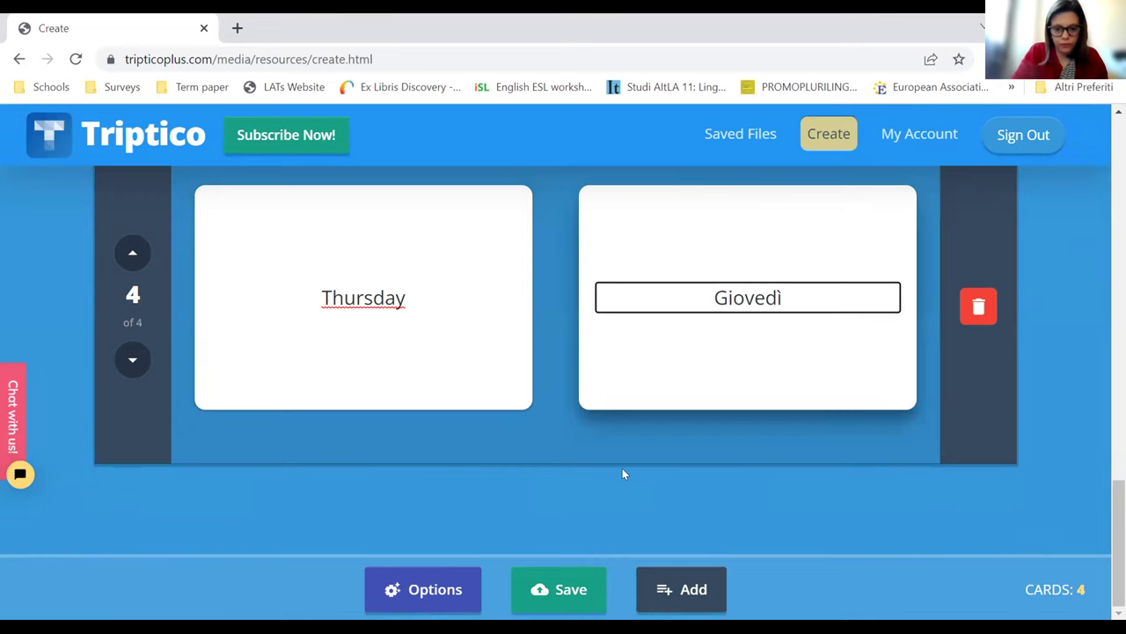
# Add a fifth card reading Friday with Venerdì on its back
pyautogui.click(684, 593)
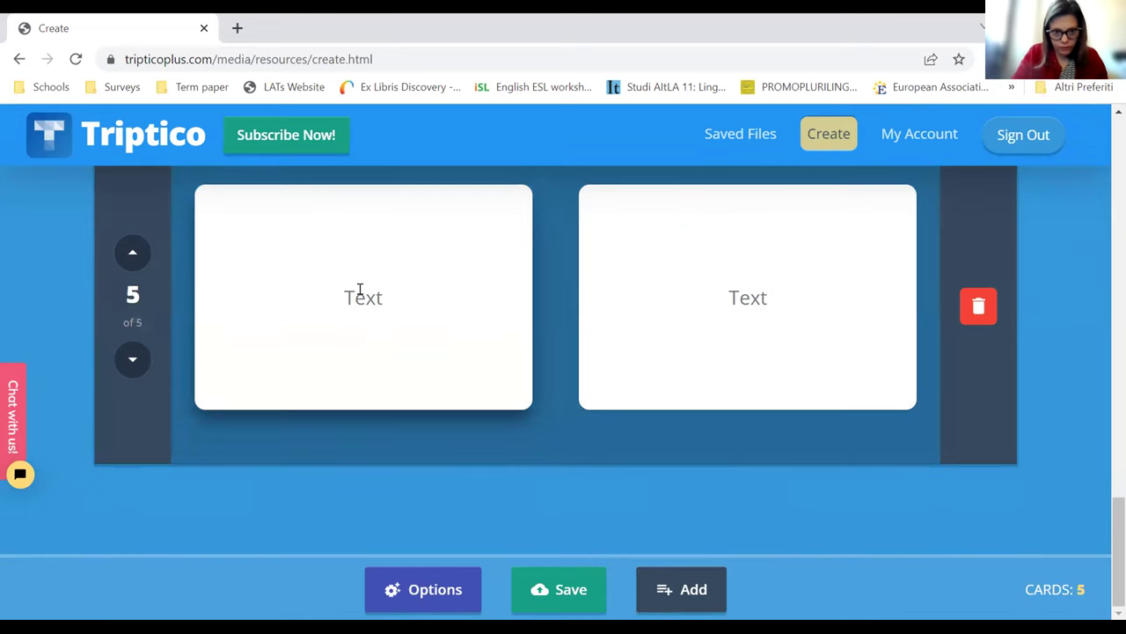
pyautogui.click(361, 295)
pyautogui.write('Friday')
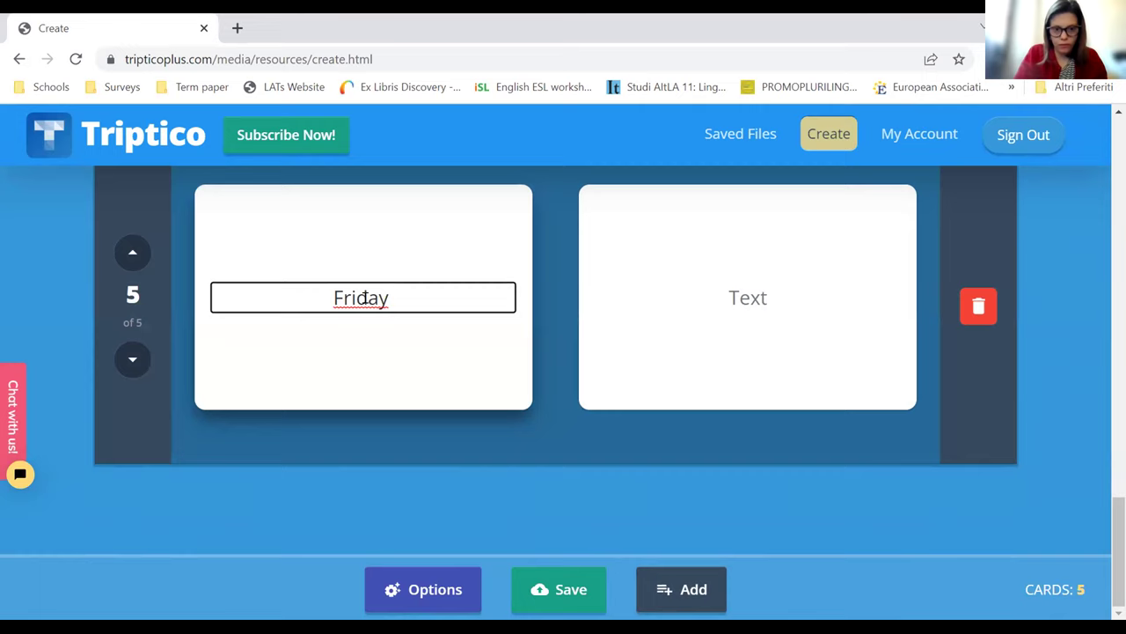
pyautogui.click(755, 286)
pyautogui.write('<venerd')
pyautogui.press('BackSpace')
pyautogui.press('BackSpace')
pyautogui.press('BackSpace')
pyautogui.press('BackSpace')
pyautogui.press('BackSpace')
pyautogui.press('BackSpace')
pyautogui.press('BackSpace')
pyautogui.write('Venerdì')
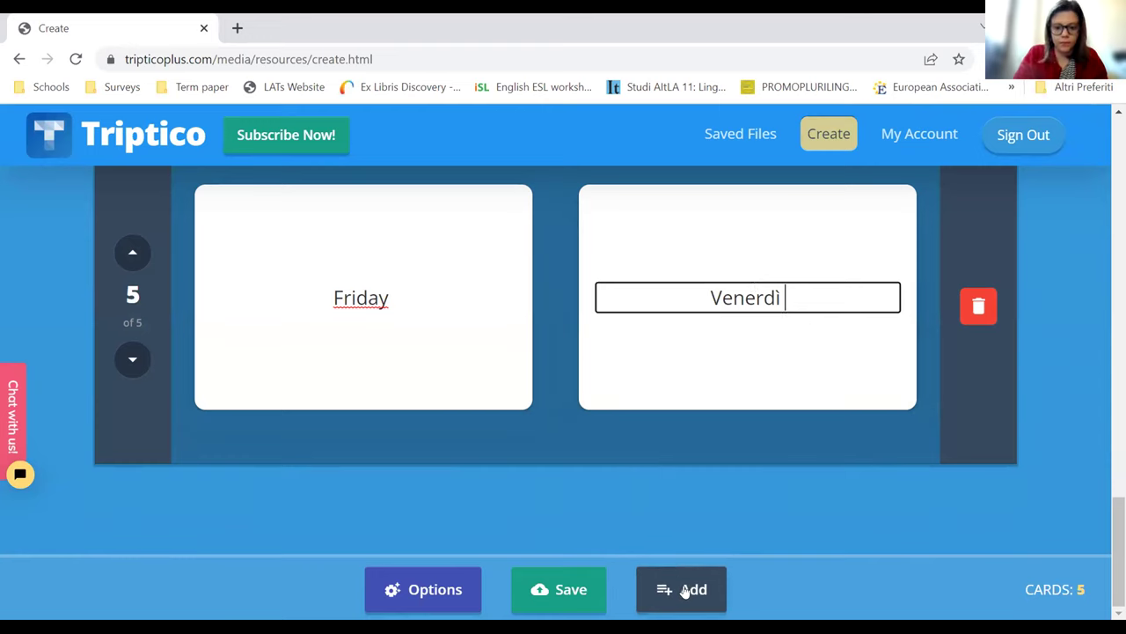
# Add a sixth card reading Saturday with Sabato on its back
pyautogui.click(686, 590)
pyautogui.click(371, 297)
pyautogui.write('Saturday')
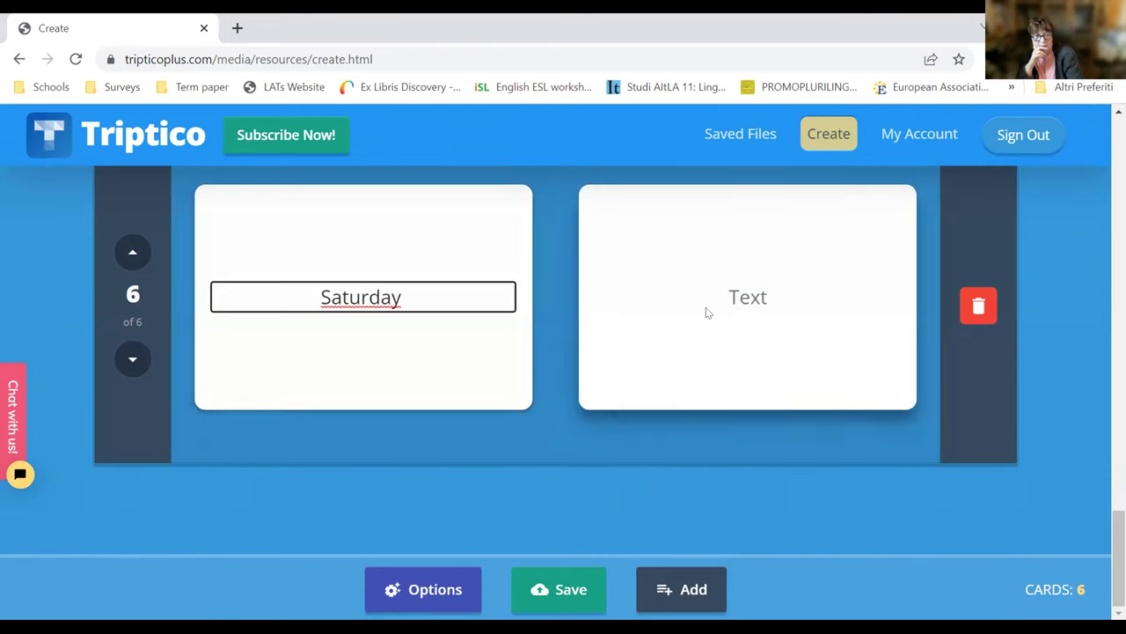
pyautogui.click(788, 287)
pyautogui.write('Sabto')
pyautogui.press('BackSpace')
pyautogui.press('BackSpace')
pyautogui.press('BackSpace')
pyautogui.write('ato')
# Add a seventh card reading Sunday with Domenica on its back
pyautogui.click(684, 592)
pyautogui.click(364, 296)
pyautogui.write('Sunday')
pyautogui.click(744, 299)
pyautogui.write('Domenica')
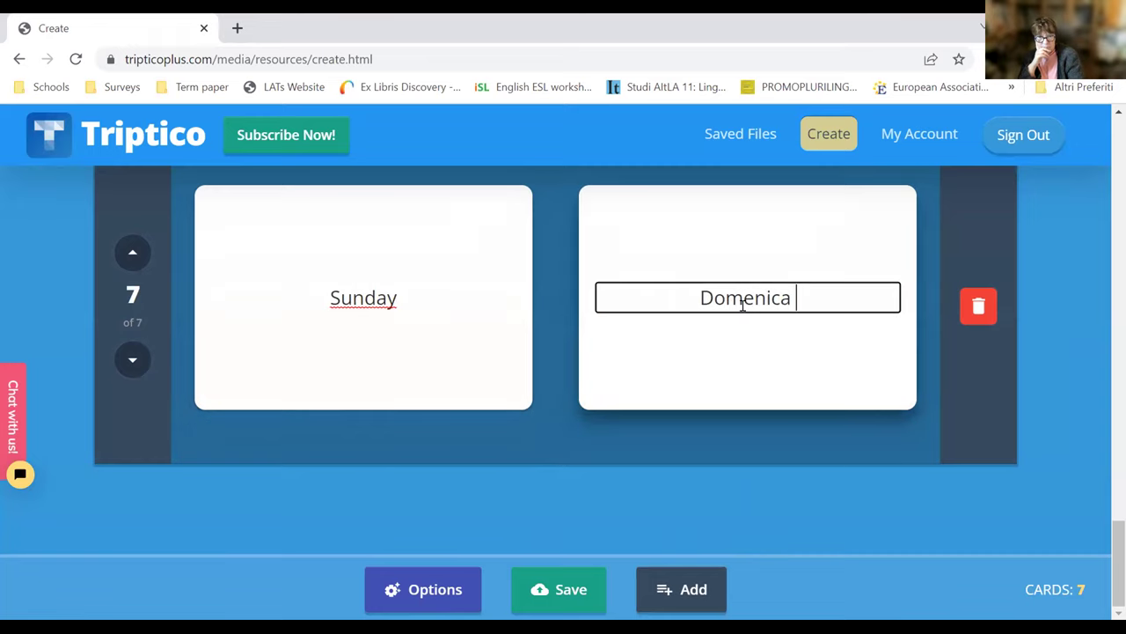
pyautogui.click(781, 431)
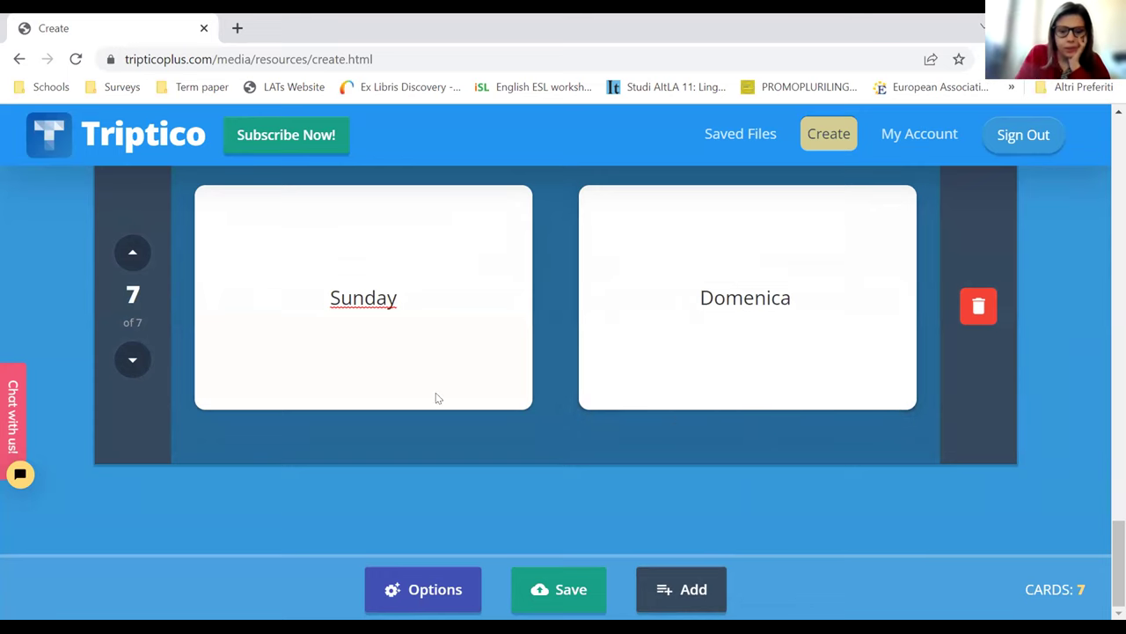
pyautogui.click(534, 602)
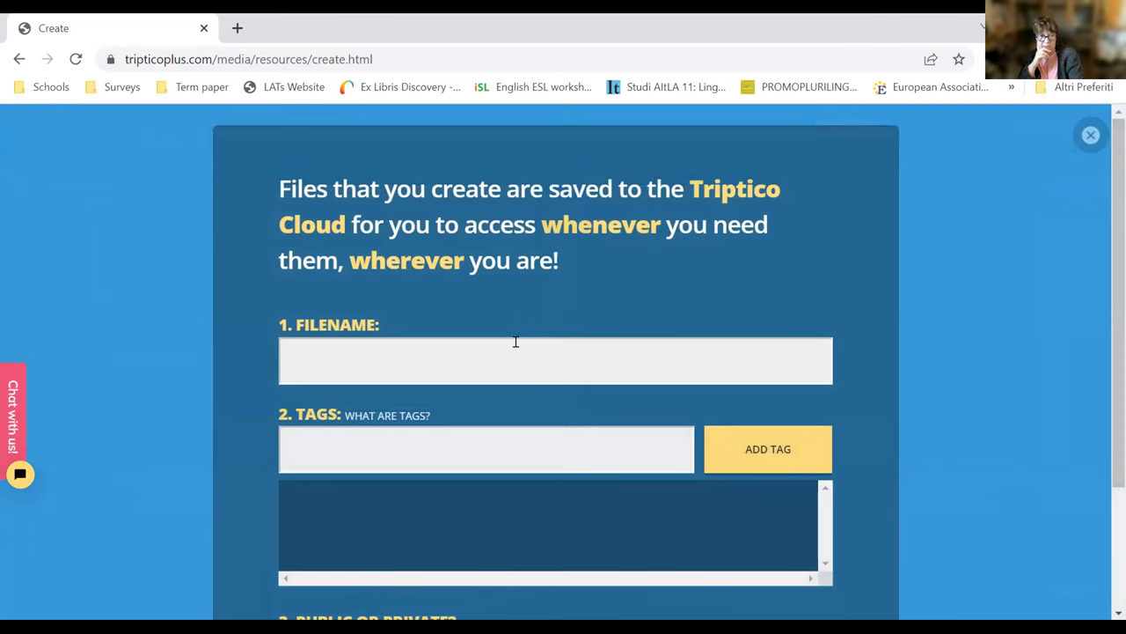
# Name the file 'Days' and add the tag days
pyautogui.click(515, 342)
pyautogui.write('Days')
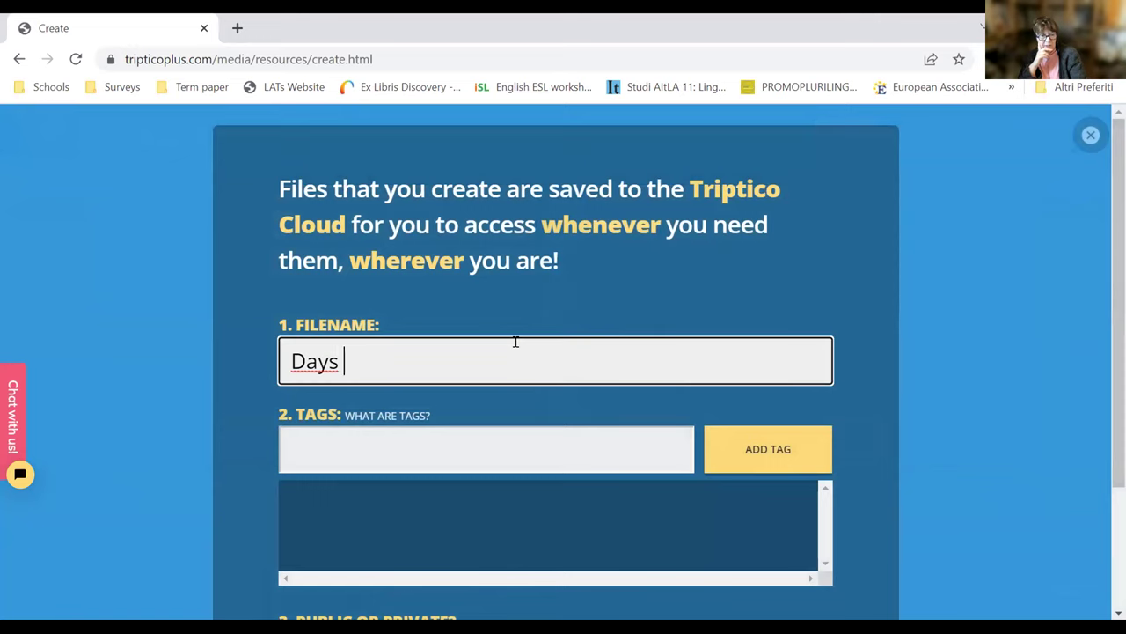
pyautogui.scroll(-1, 516, 342)
pyautogui.click(491, 311)
pyautogui.write('days,')
pyautogui.press('BackSpace')
pyautogui.press('BackSpace')
pyautogui.press('BackSpace')
pyautogui.press('BackSpace')
pyautogui.press('BackSpace')
pyautogui.press('BackSpace')
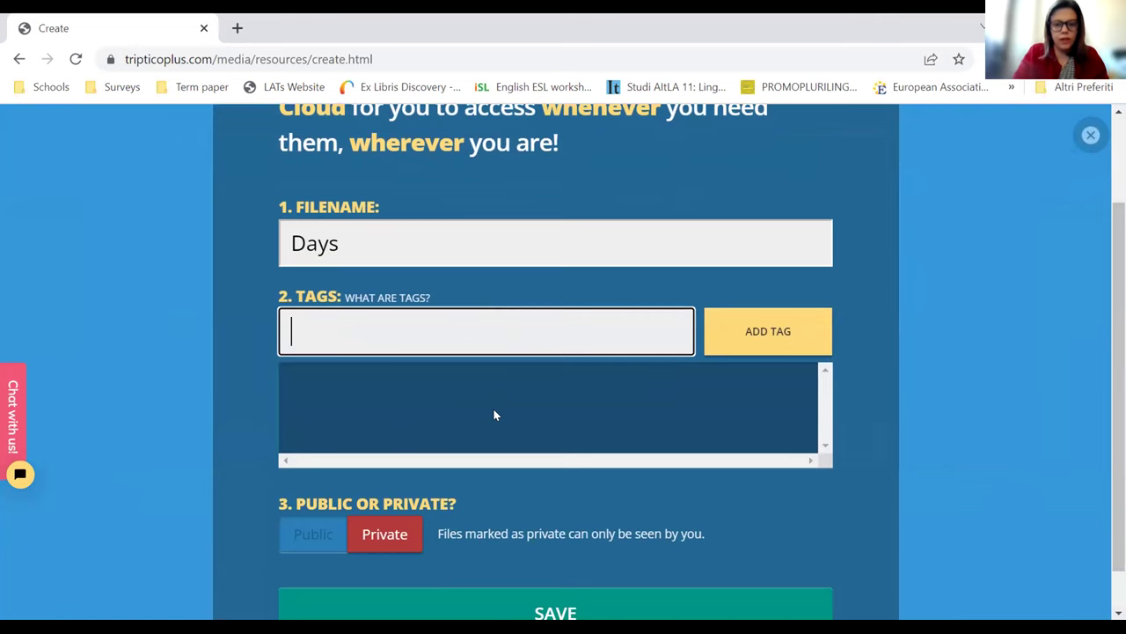
pyautogui.write('days')
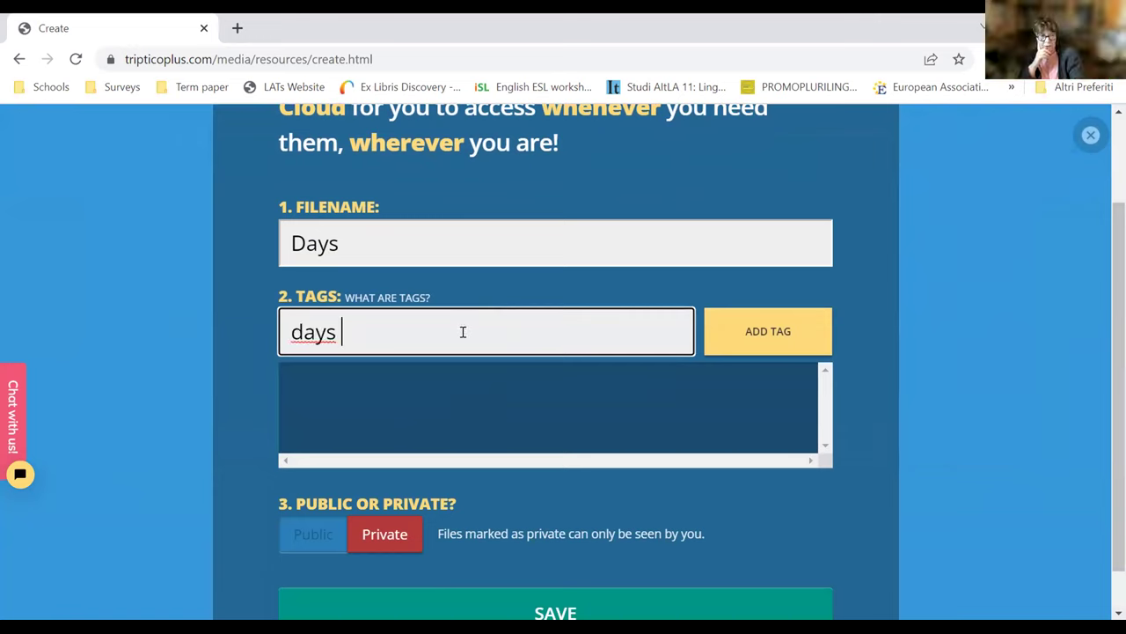
pyautogui.click(765, 339)
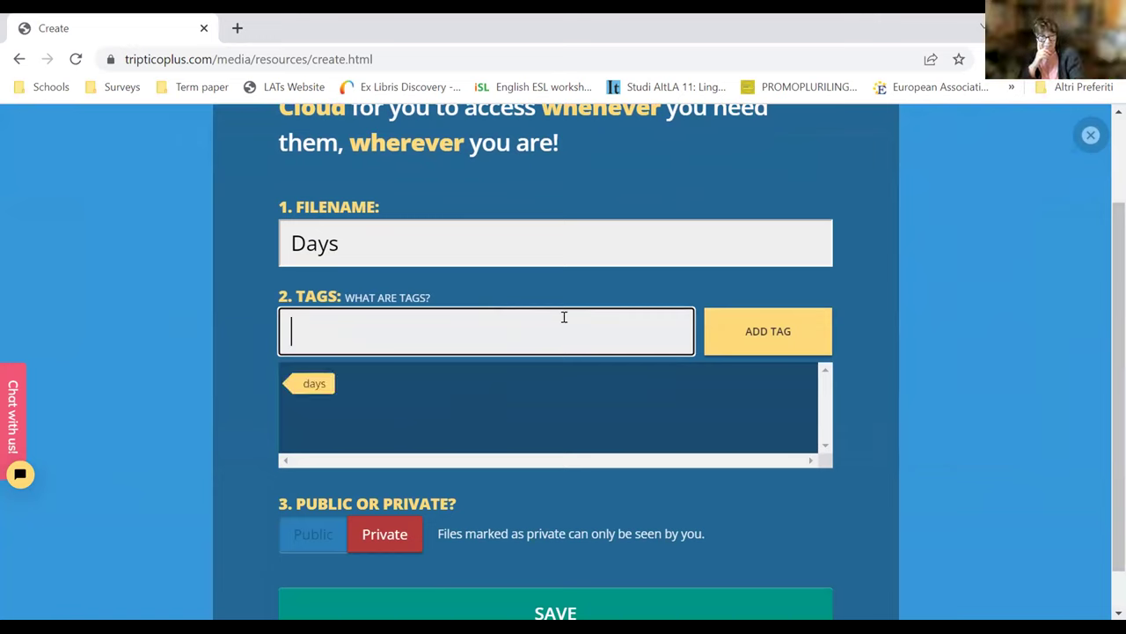
# Add the tags A2, translation, beginners and Italian
pyautogui.write('A2')
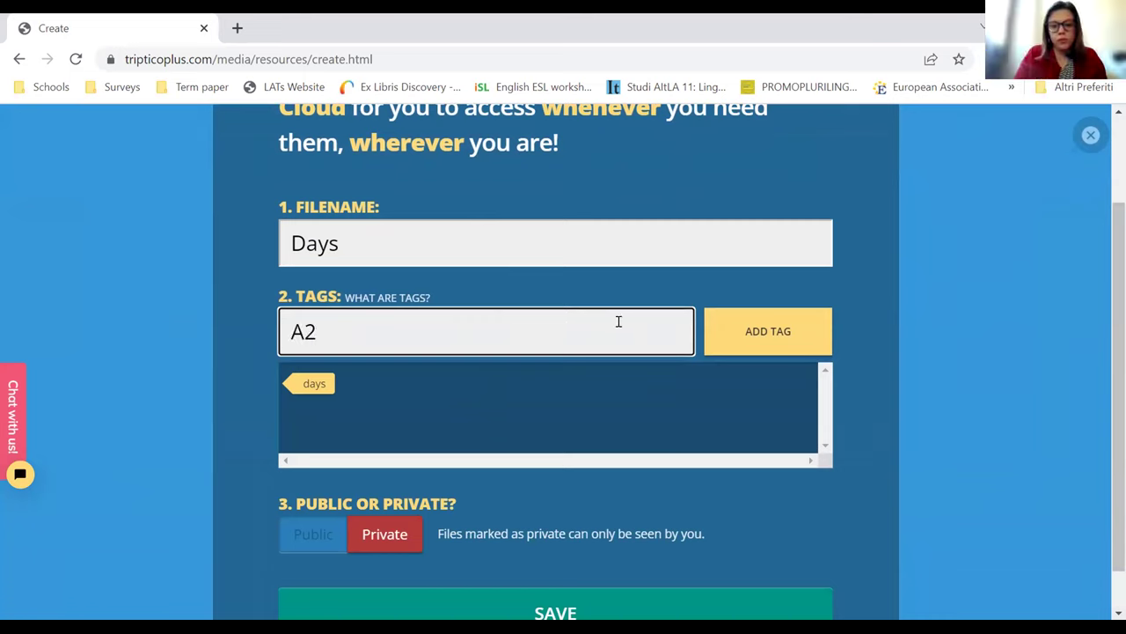
pyautogui.click(748, 340)
pyautogui.click(568, 324)
pyautogui.write('tr')
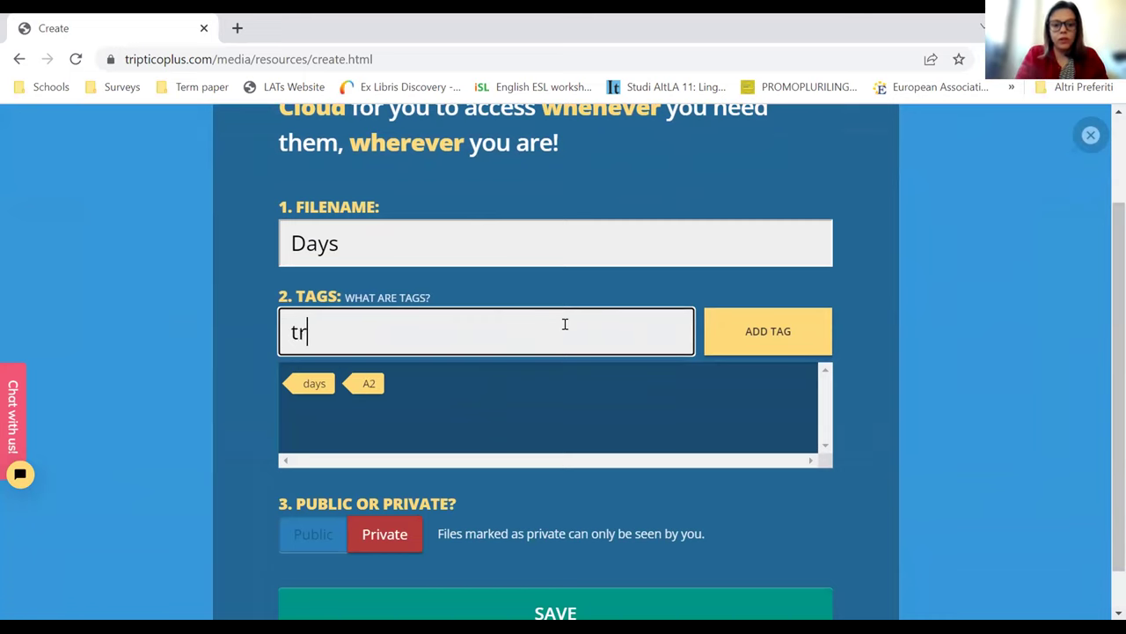
pyautogui.write('anslation')
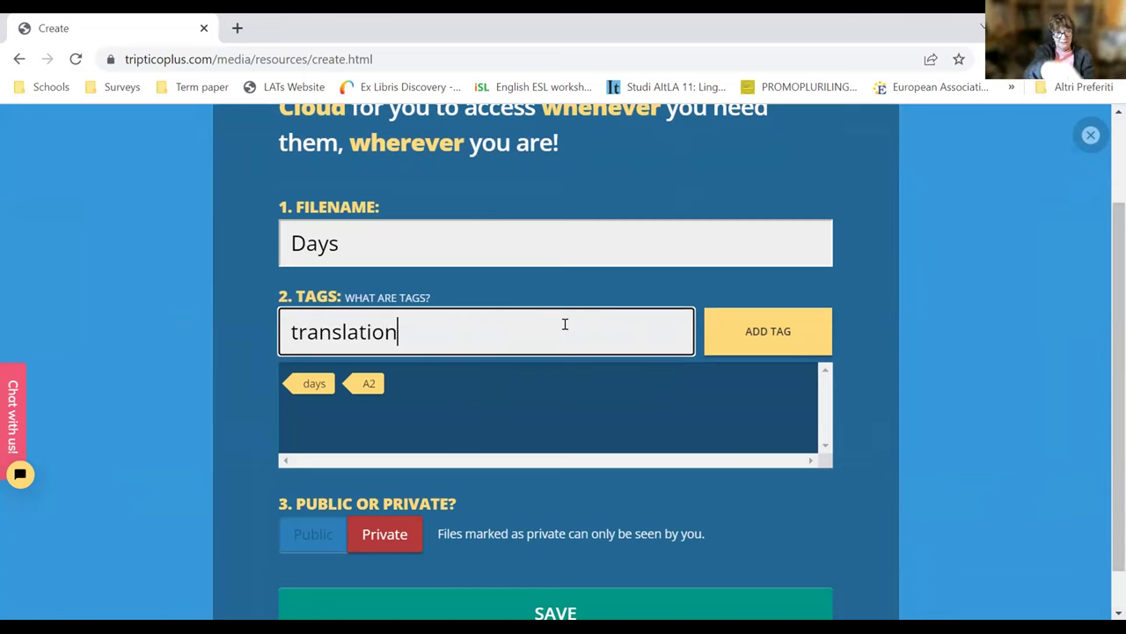
pyautogui.click(747, 340)
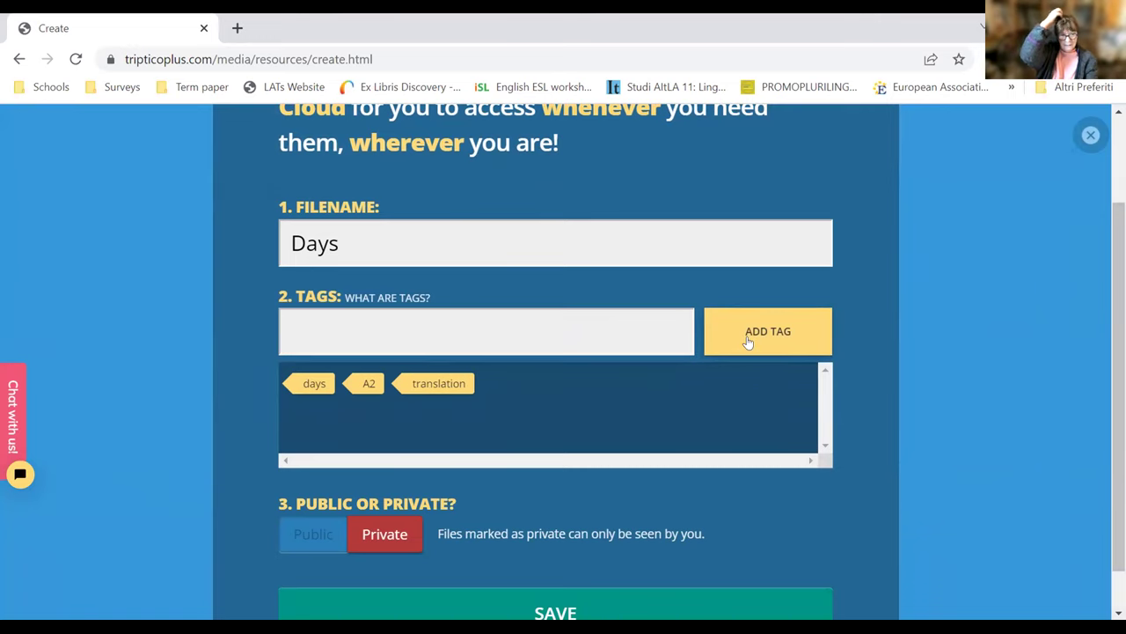
pyautogui.click(570, 323)
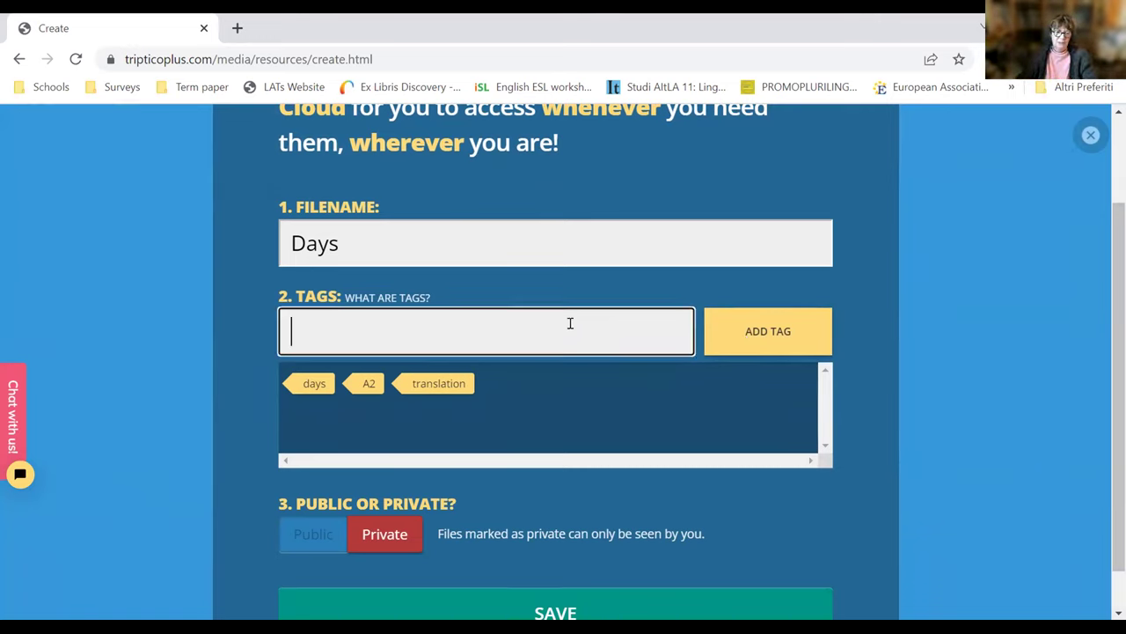
pyautogui.write('be')
pyautogui.write('ginners')
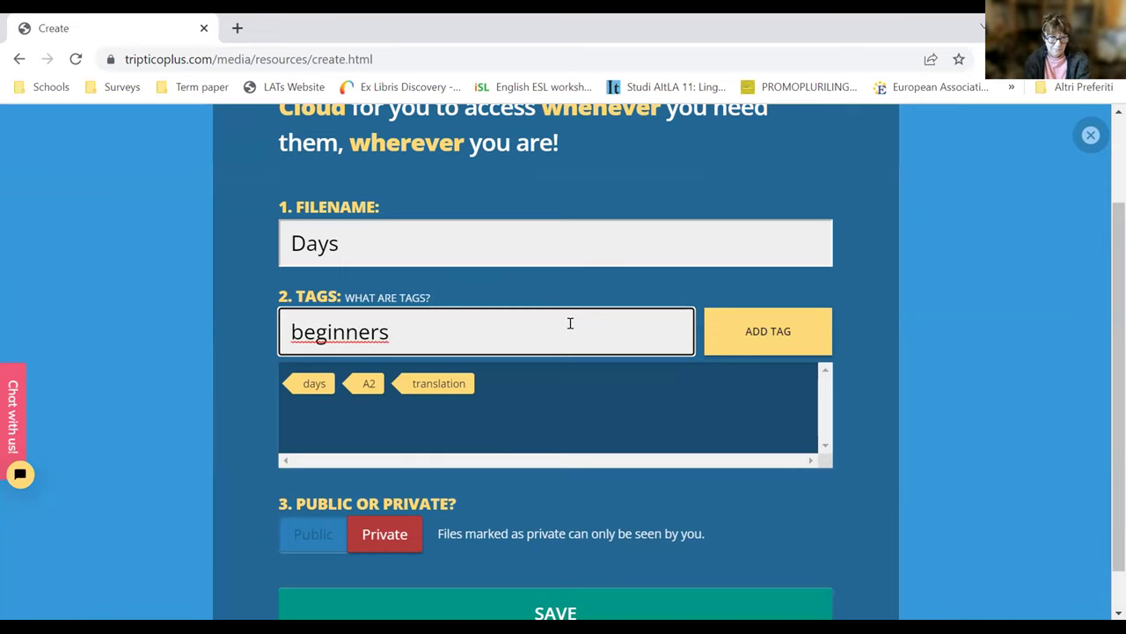
pyautogui.click(800, 331)
pyautogui.scroll(-1, 803, 330)
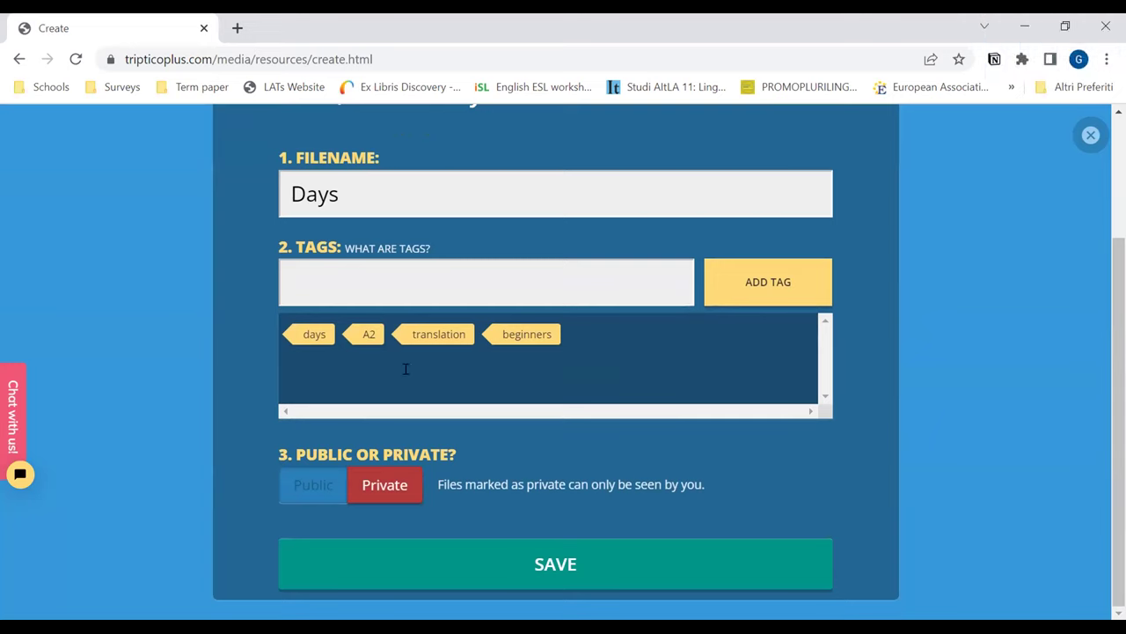
pyautogui.click(526, 293)
pyautogui.write('Italian')
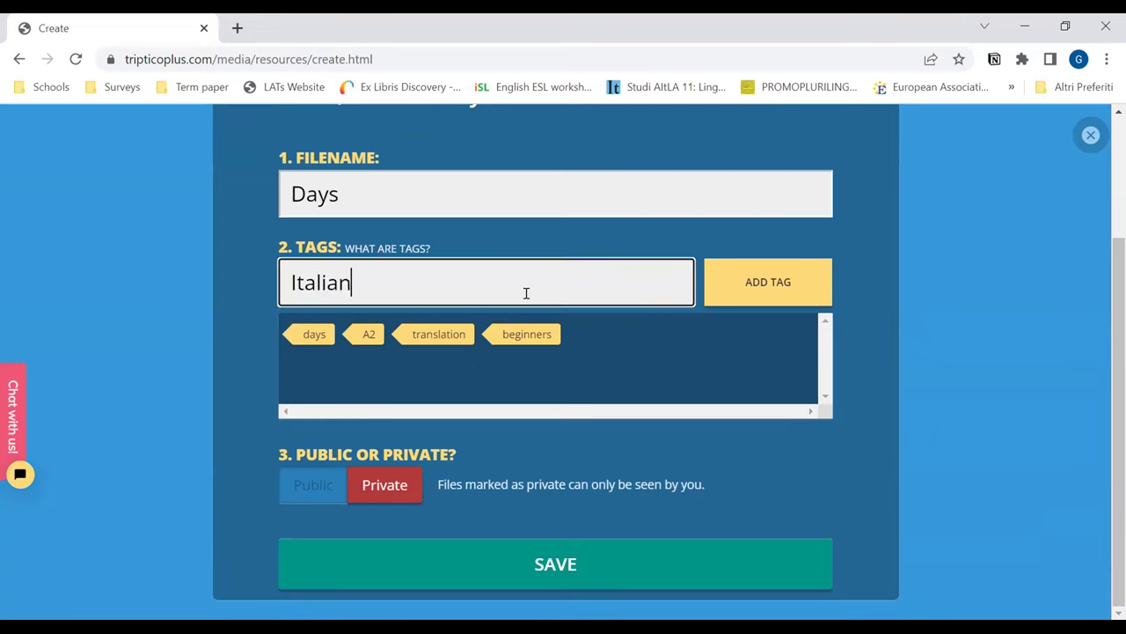
pyautogui.click(763, 296)
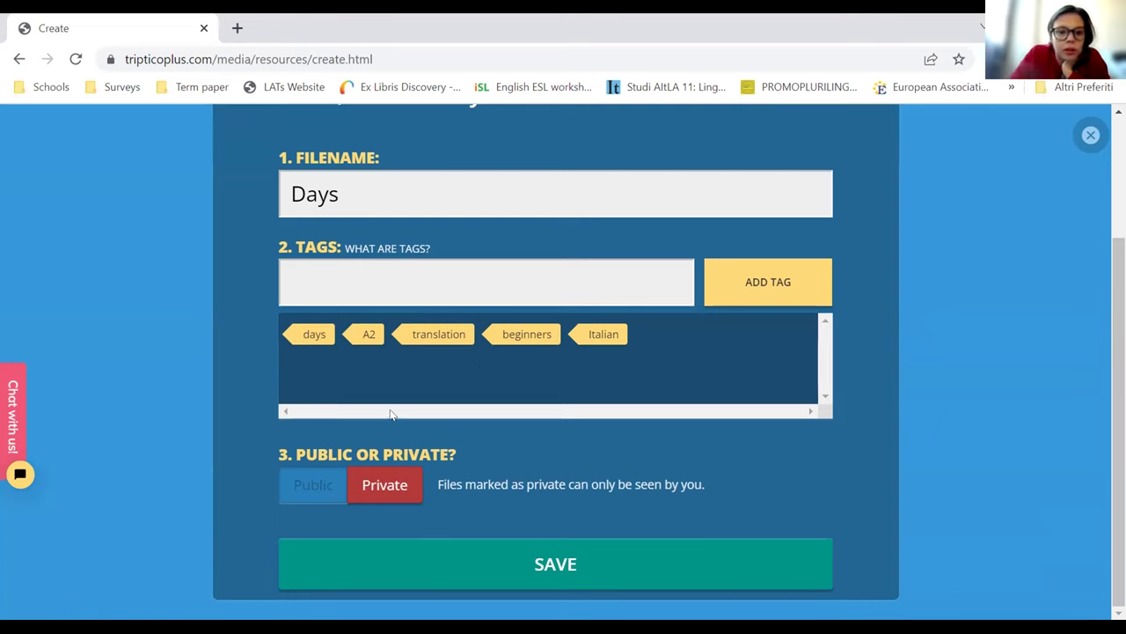
# Remove the Italian tag and add Italian again as a tag
pyautogui.moveTo(352, 450); pyautogui.dragTo(493, 478)
pyautogui.click(492, 472)
pyautogui.scroll(2, 494, 466)
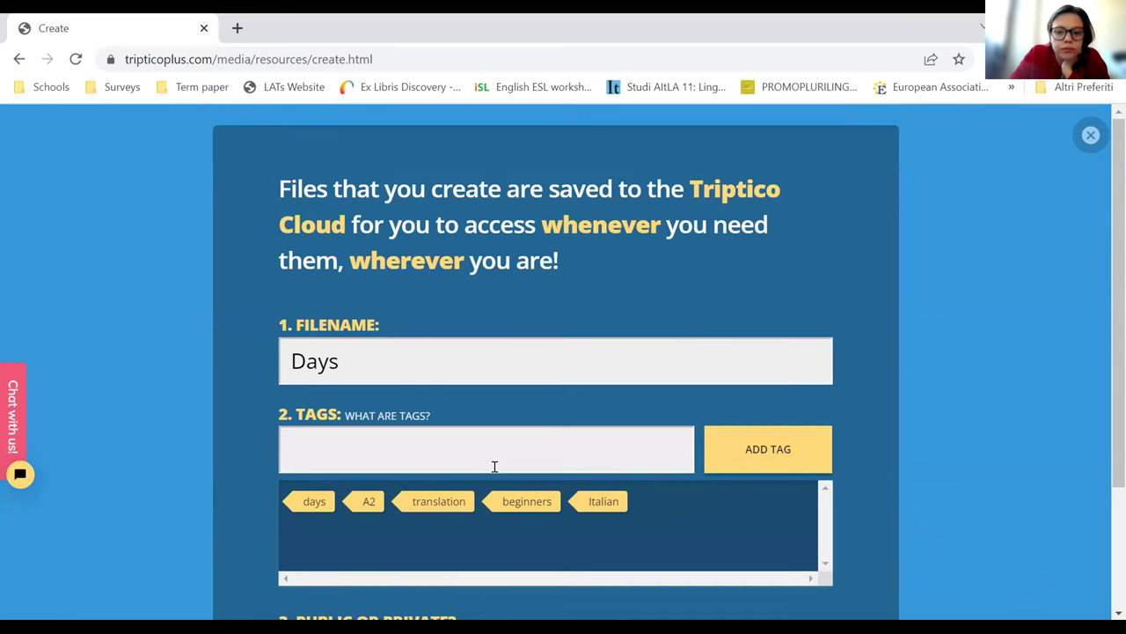
pyautogui.scroll(-2, 495, 467)
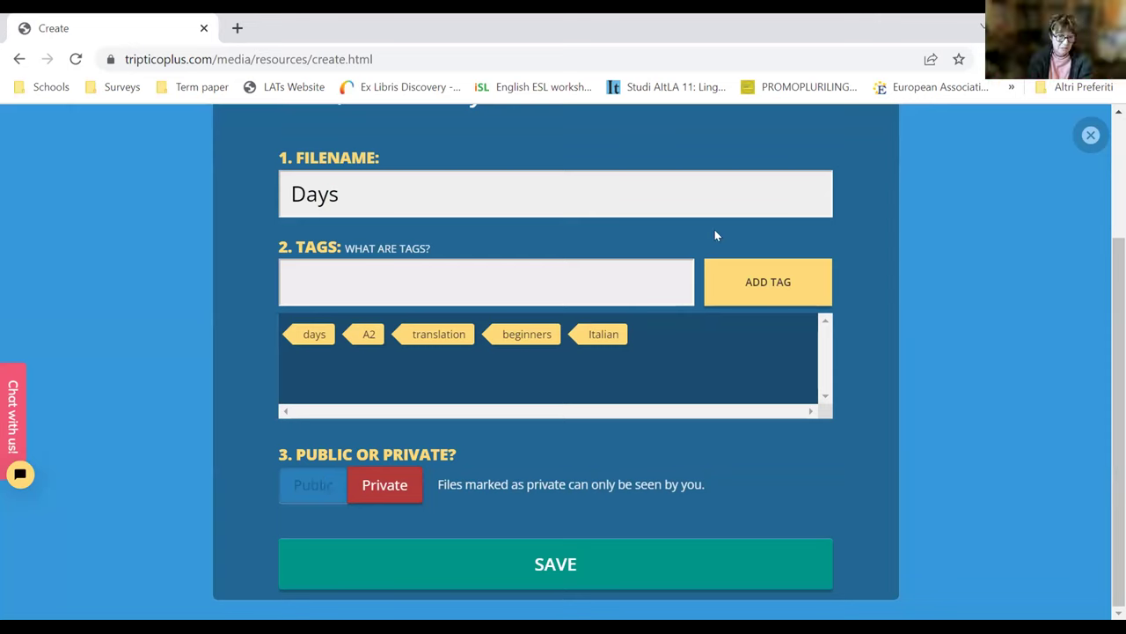
pyautogui.click(603, 338)
pyautogui.click(576, 276)
pyautogui.write('lali')
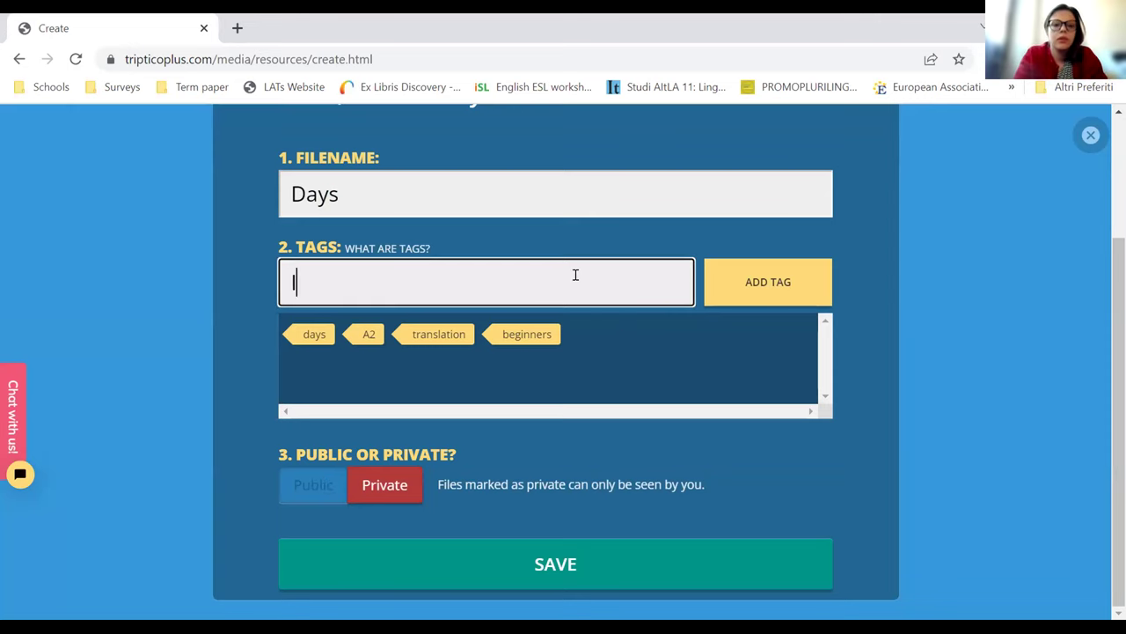
pyautogui.press('BackSpace')
pyautogui.press('BackSpace')
pyautogui.press('BackSpace')
pyautogui.write('talian')
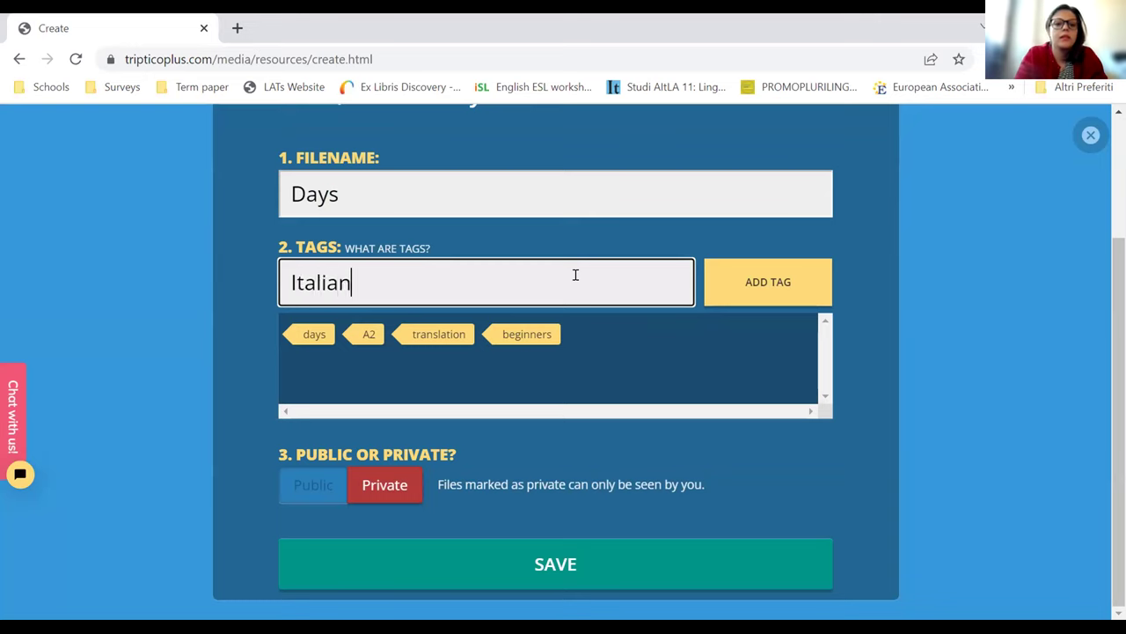
pyautogui.click(796, 280)
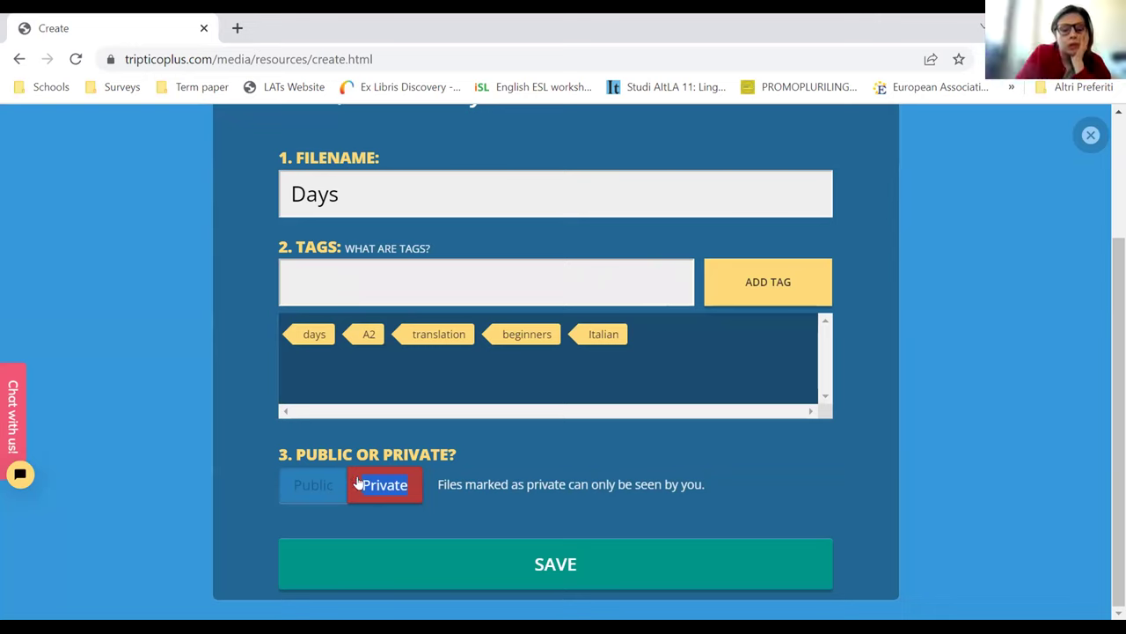
# Keep the file Private and save the Days list
pyautogui.doubleClick(306, 483)
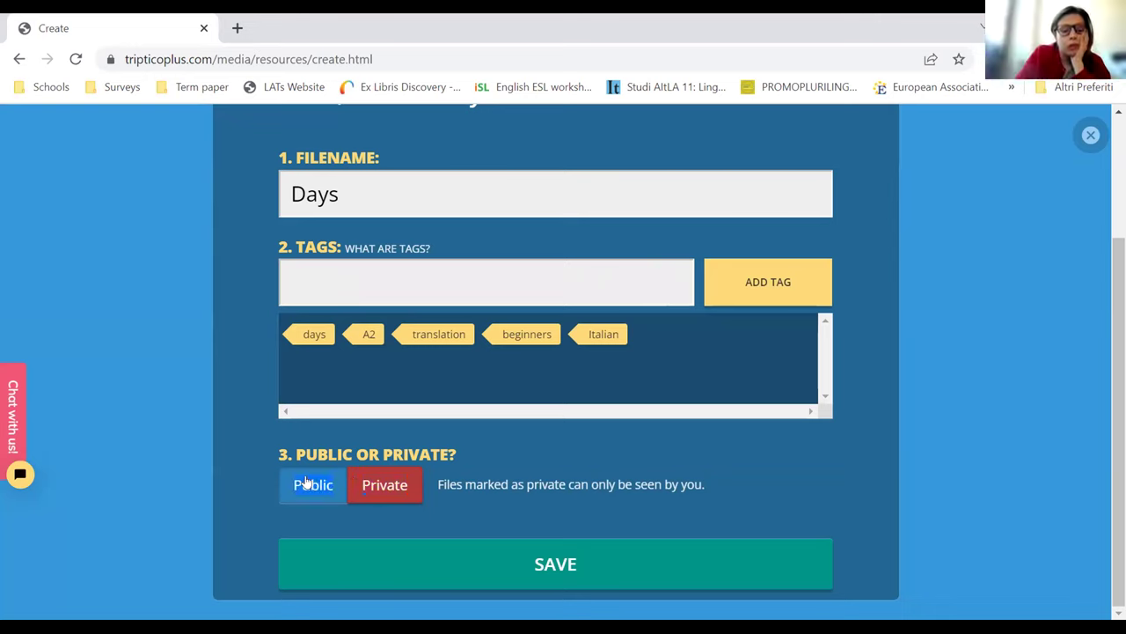
pyautogui.doubleClick(643, 483)
pyautogui.click(658, 482)
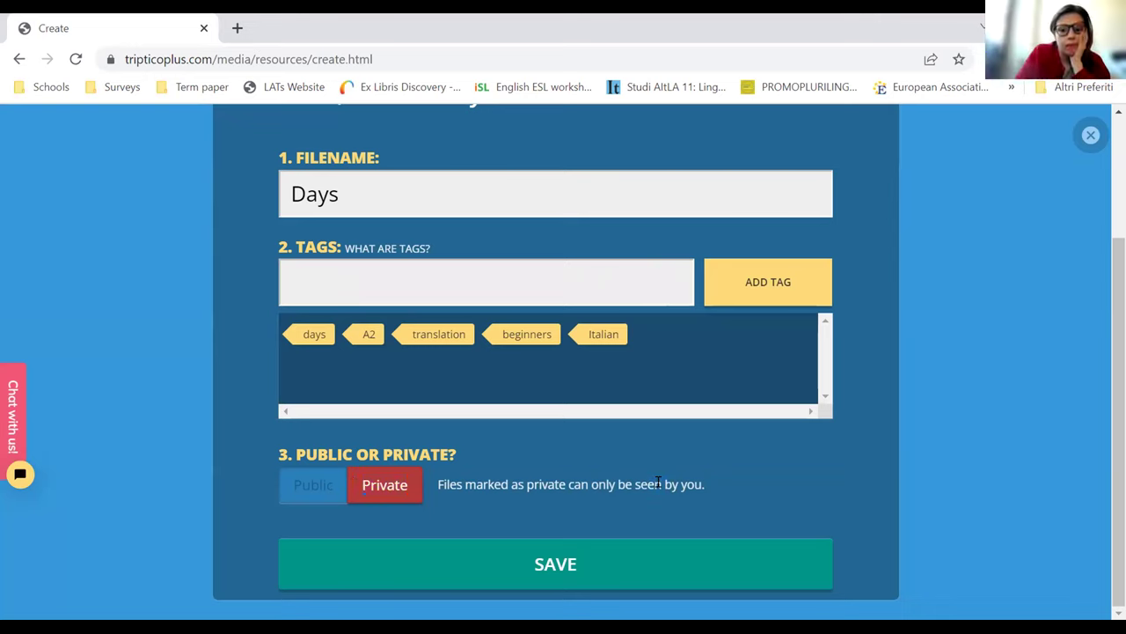
pyautogui.scroll(2, 659, 482)
pyautogui.scroll(-2, 658, 482)
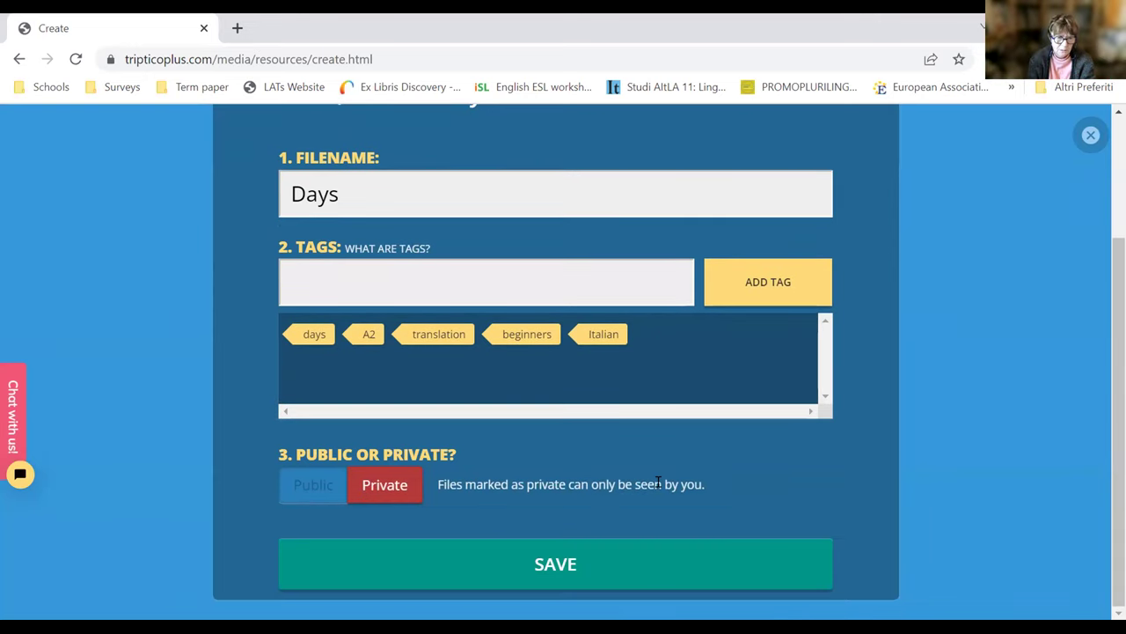
pyautogui.click(601, 577)
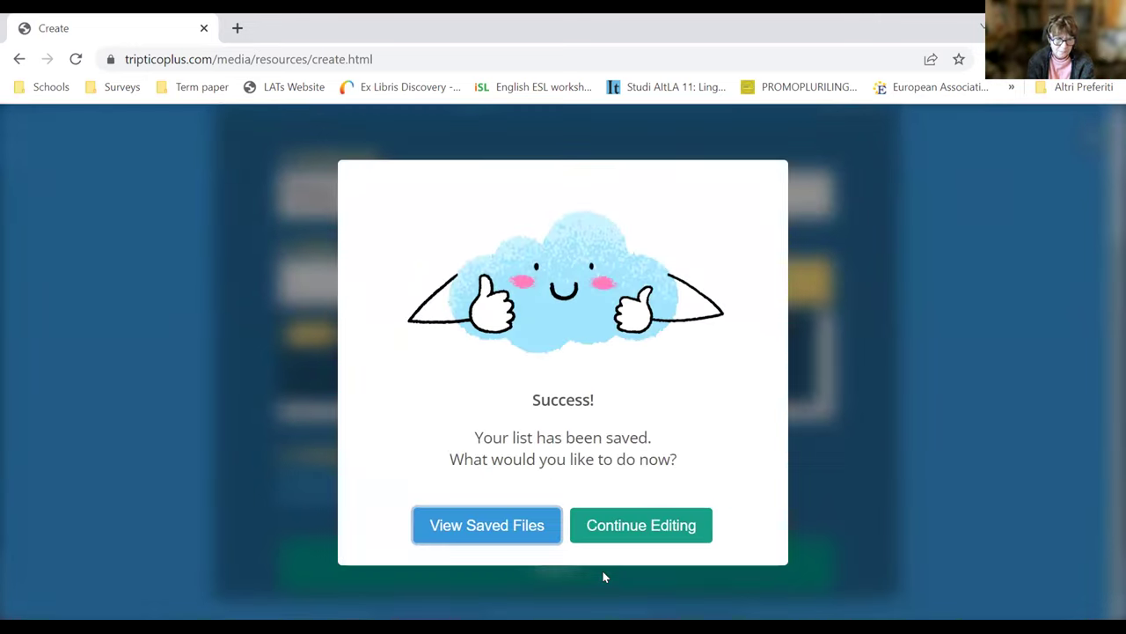
# Dismiss the success message and browse the Saved Files page down to the Days file
pyautogui.click(603, 577)
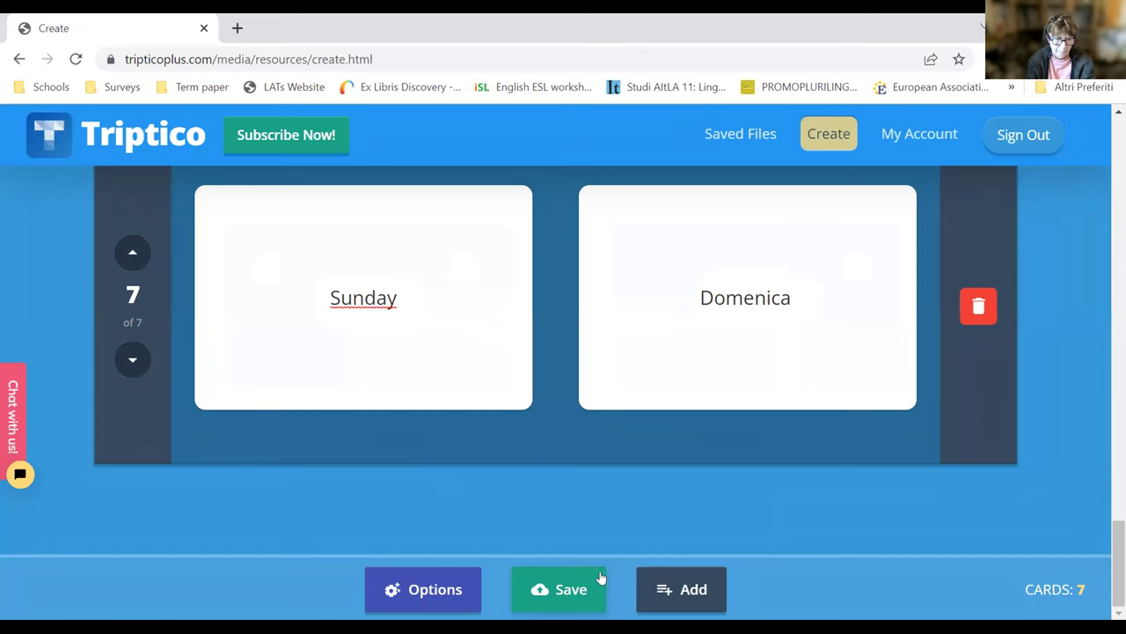
pyautogui.scroll(4, 567, 463)
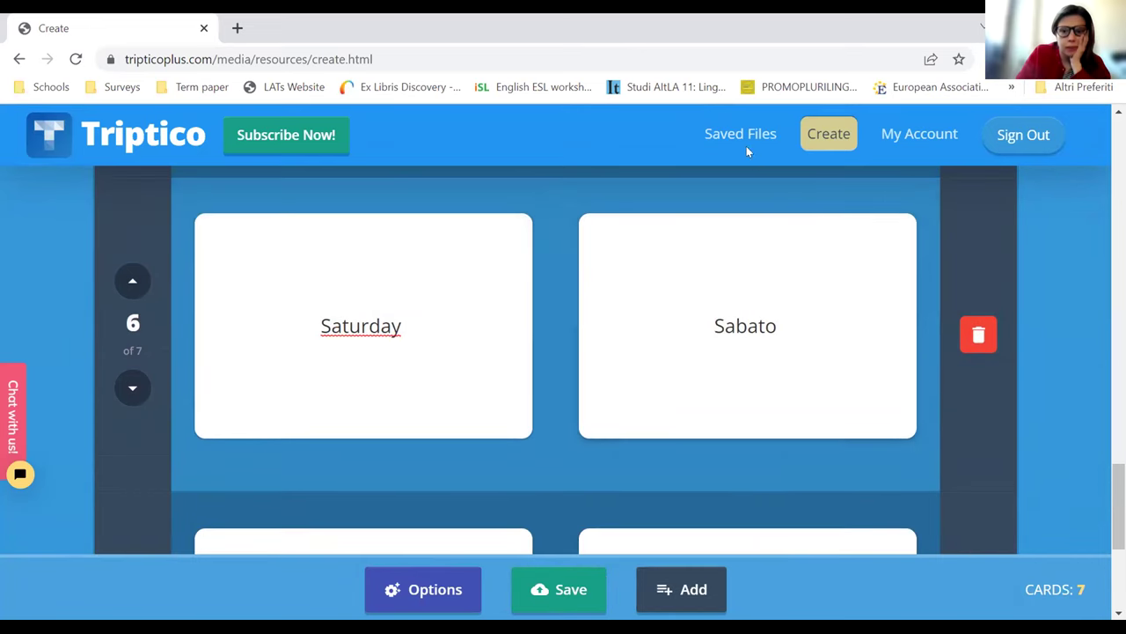
pyautogui.click(741, 136)
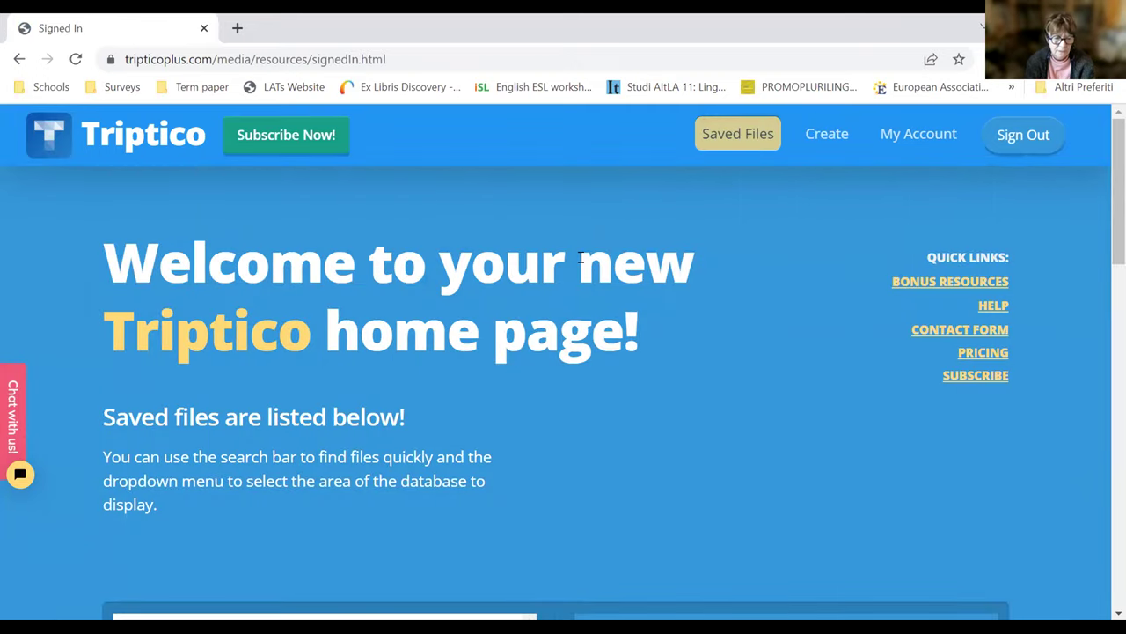
pyautogui.scroll(-3, 583, 261)
pyautogui.scroll(-2, 583, 260)
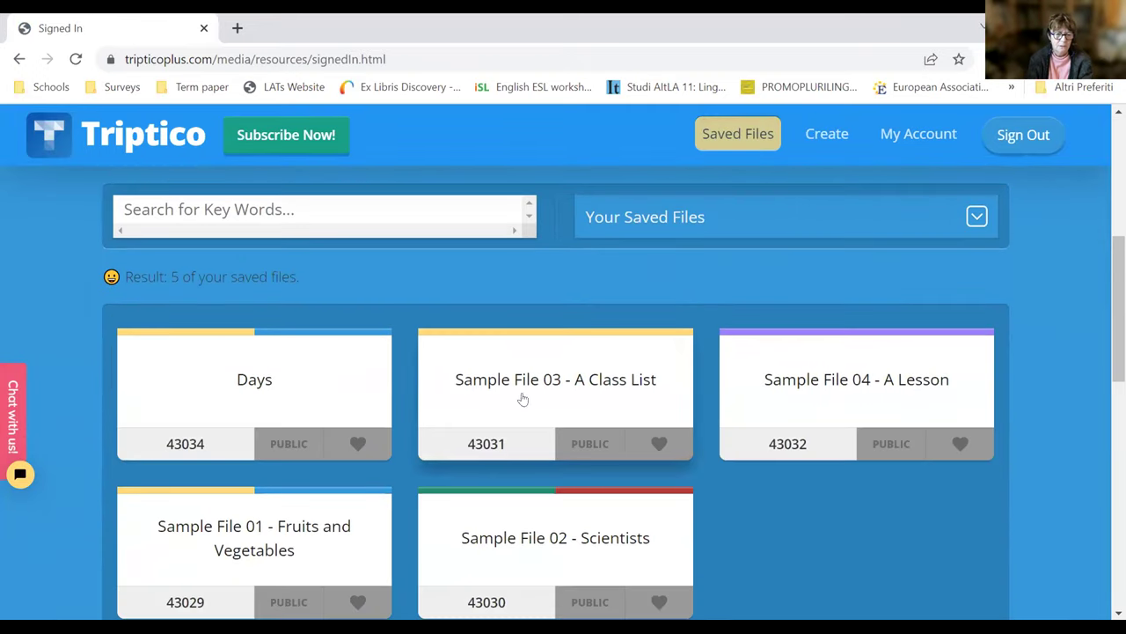
pyautogui.scroll(-1, 260, 372)
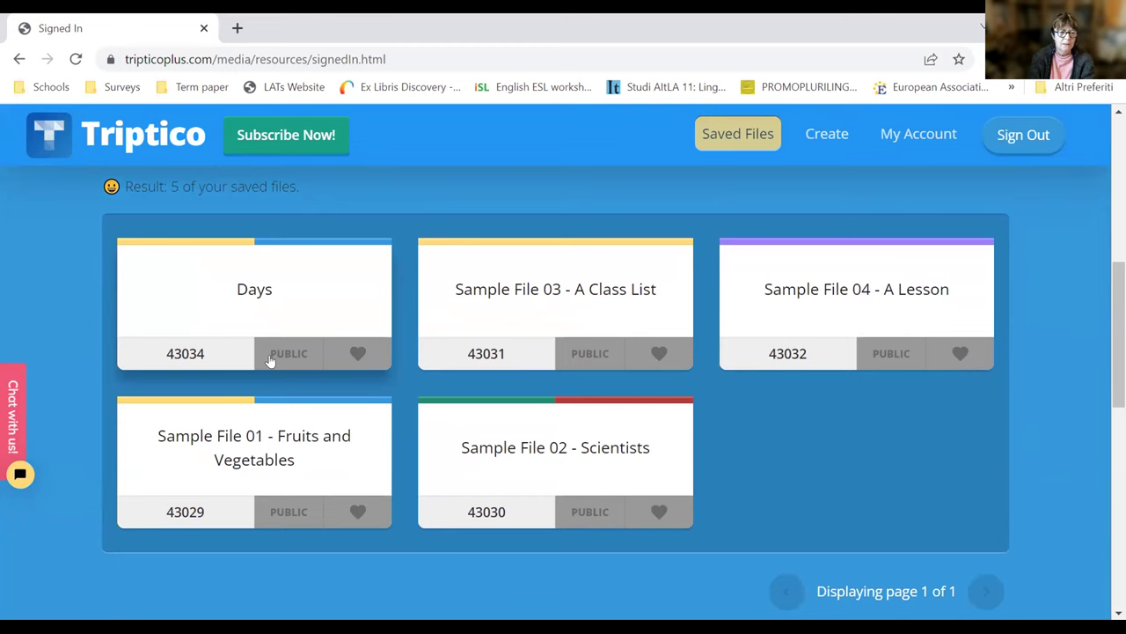
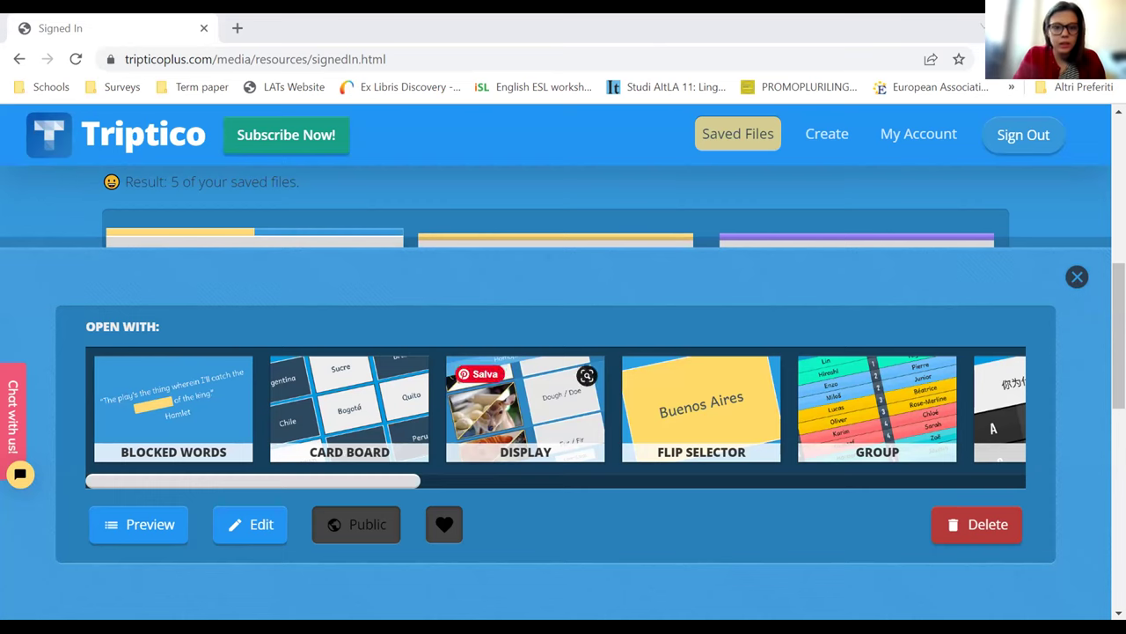
# Close the Days file's activity choices to get back to the five saved files
pyautogui.click(1077, 277)
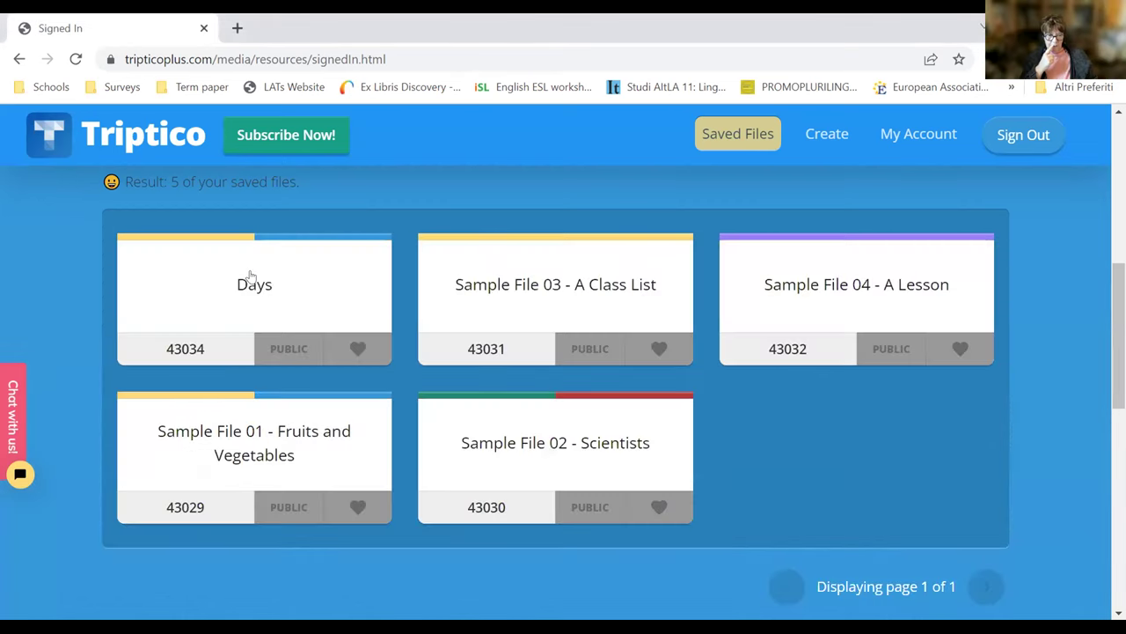
# Open the Days file in Spinner to show a wheel of the seven weekdays
pyautogui.click(254, 301)
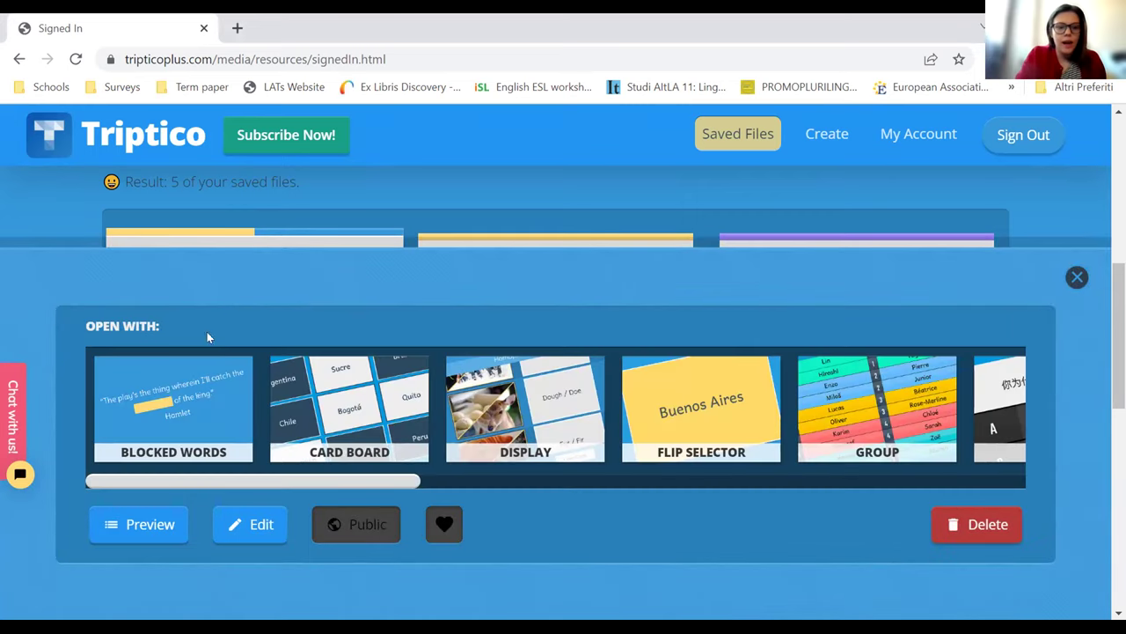
pyautogui.hscroll(3, 445, 418)
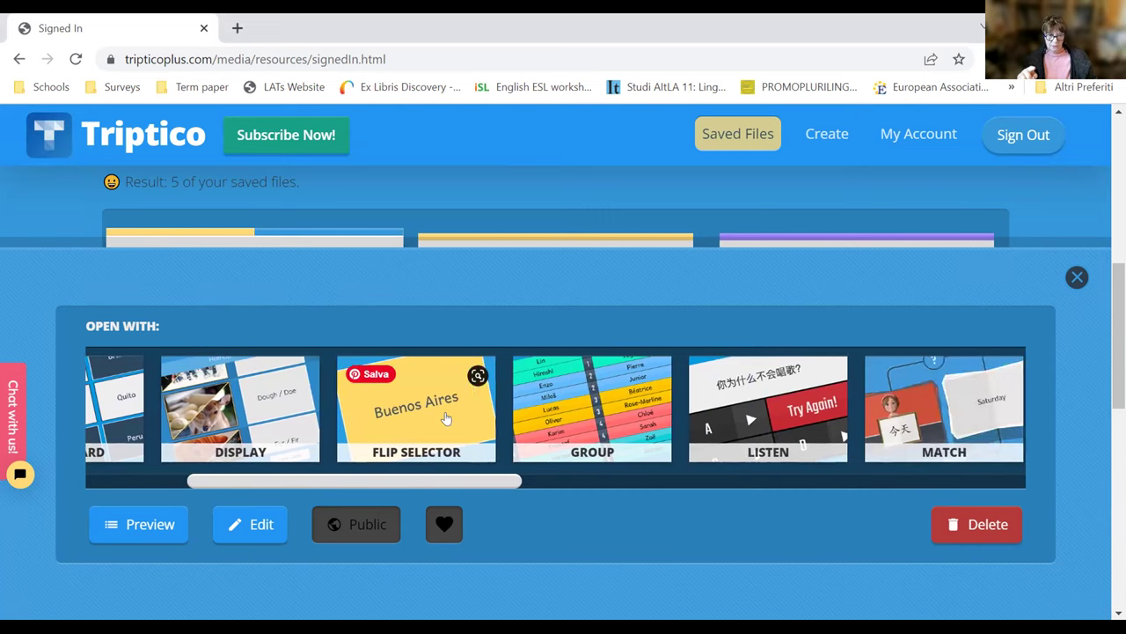
pyautogui.hscroll(3, 446, 418)
pyautogui.hscroll(2, 446, 418)
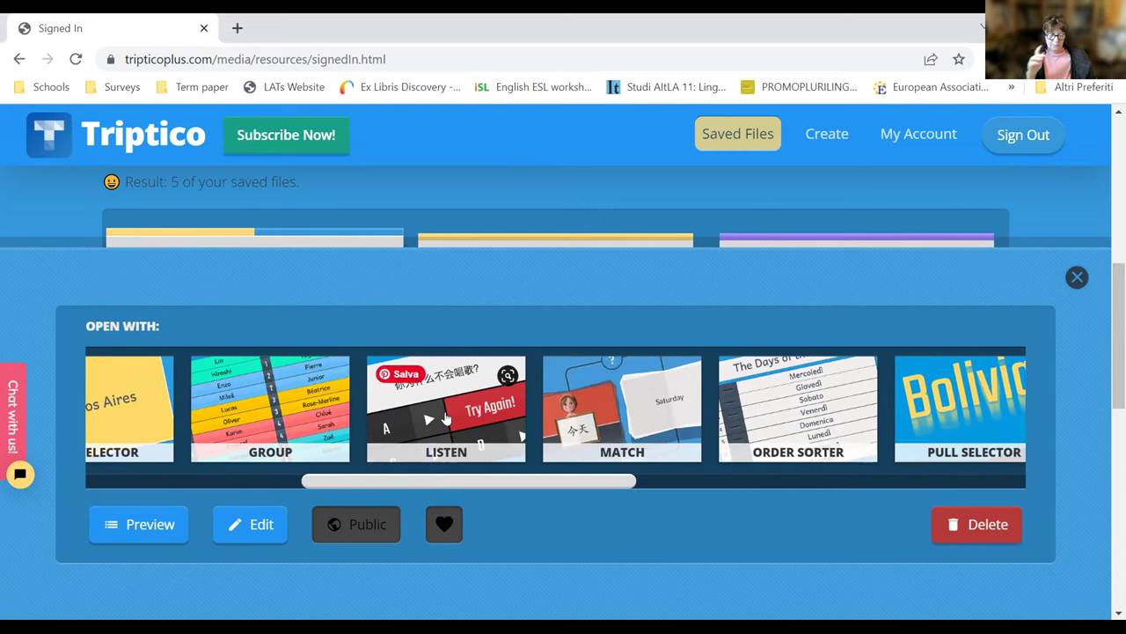
pyautogui.hscroll(5, 445, 418)
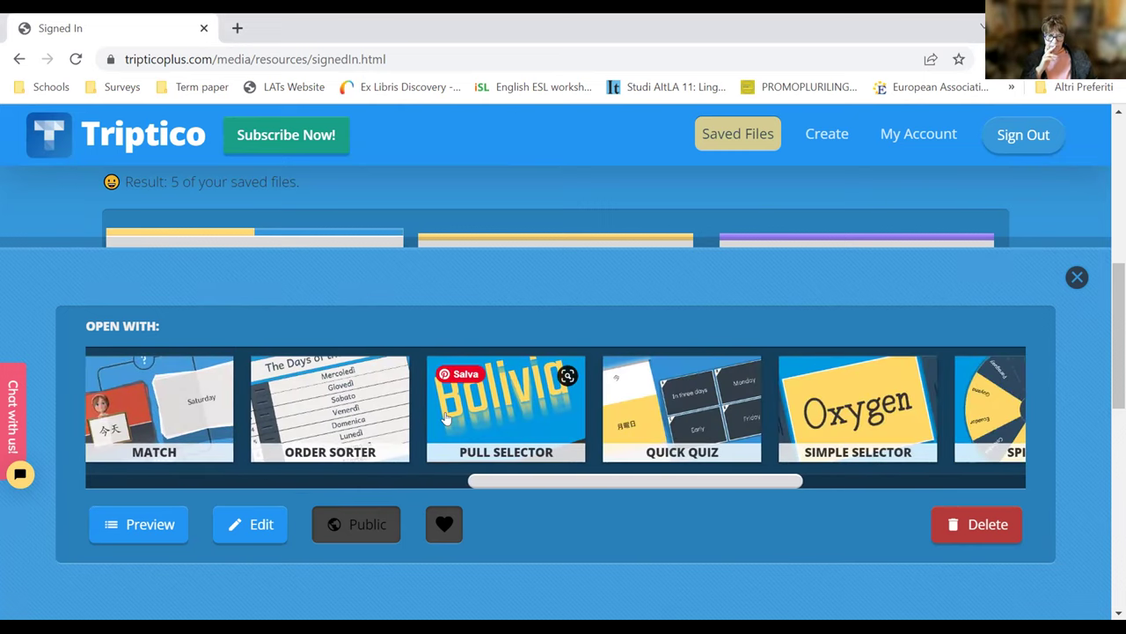
pyautogui.hscroll(2, 446, 418)
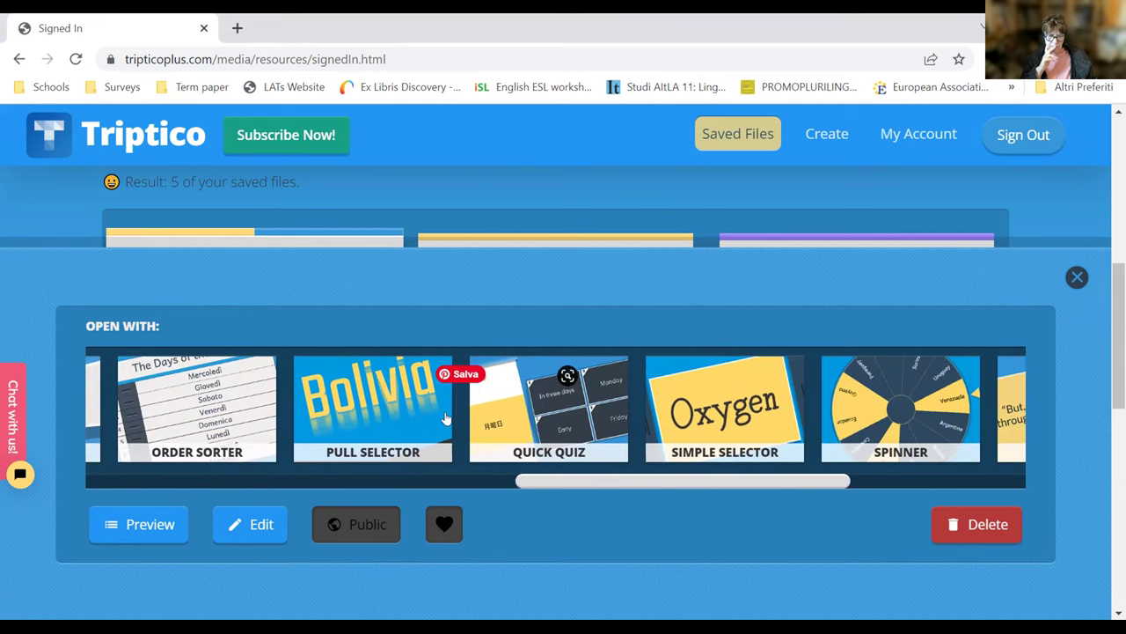
pyautogui.hscroll(4, 445, 418)
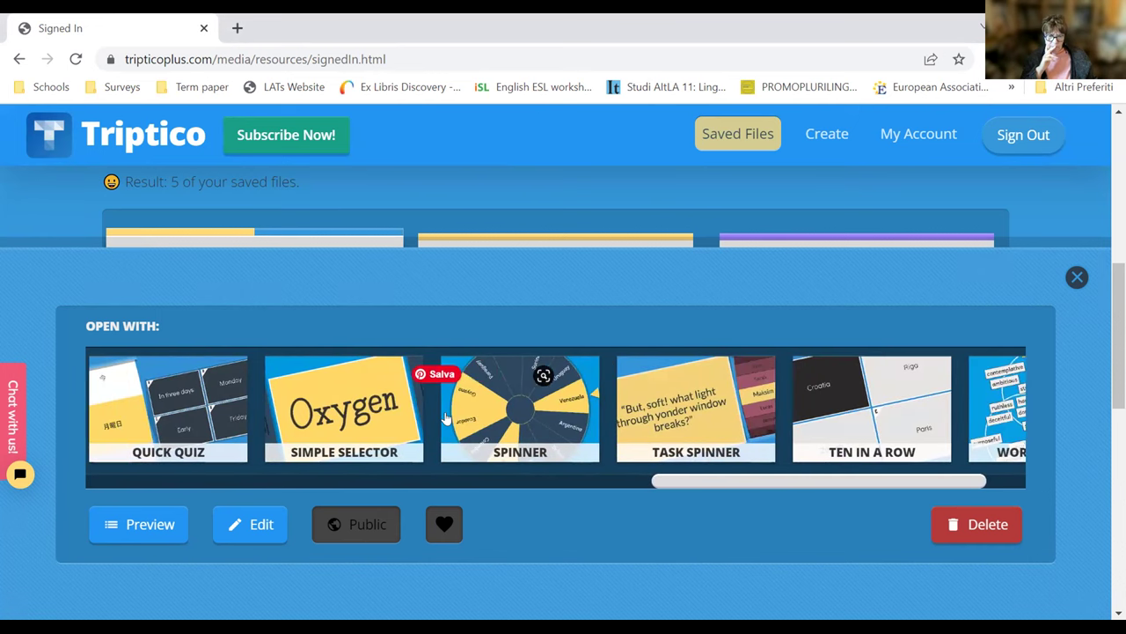
pyautogui.hscroll(-10, 445, 418)
pyautogui.hscroll(2, 445, 418)
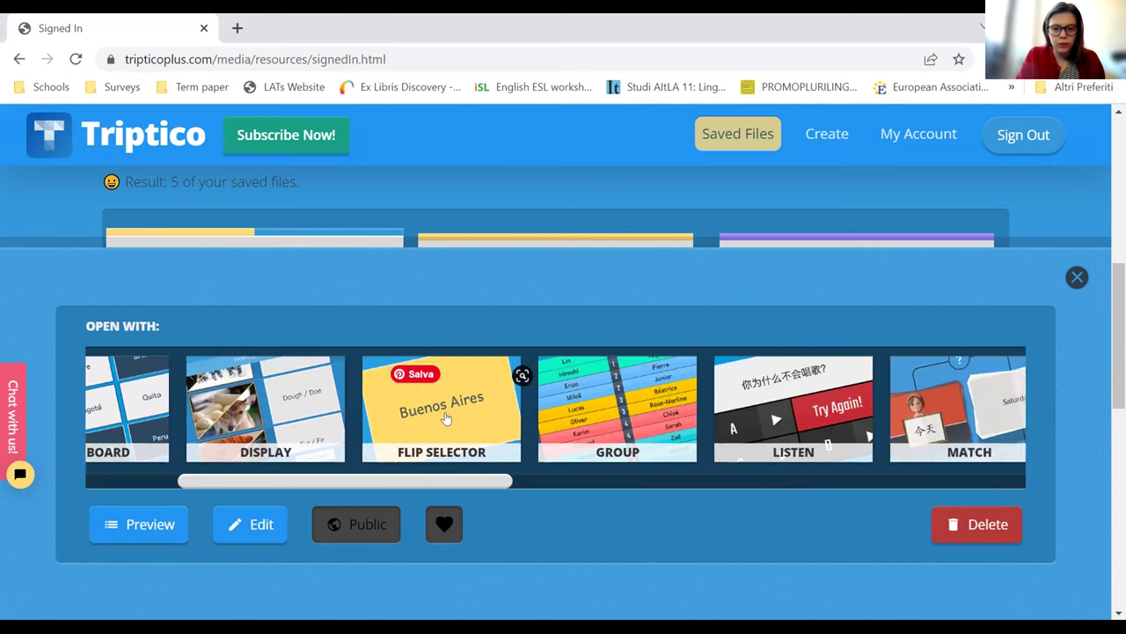
pyautogui.hscroll(8, 445, 418)
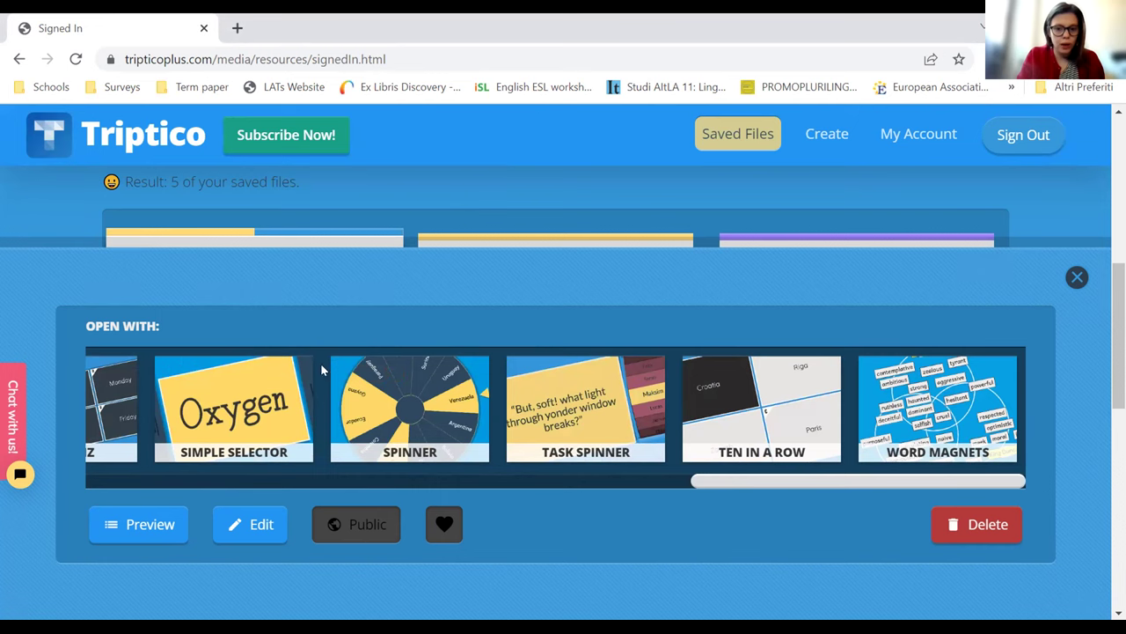
pyautogui.hscroll(-2, 740, 405)
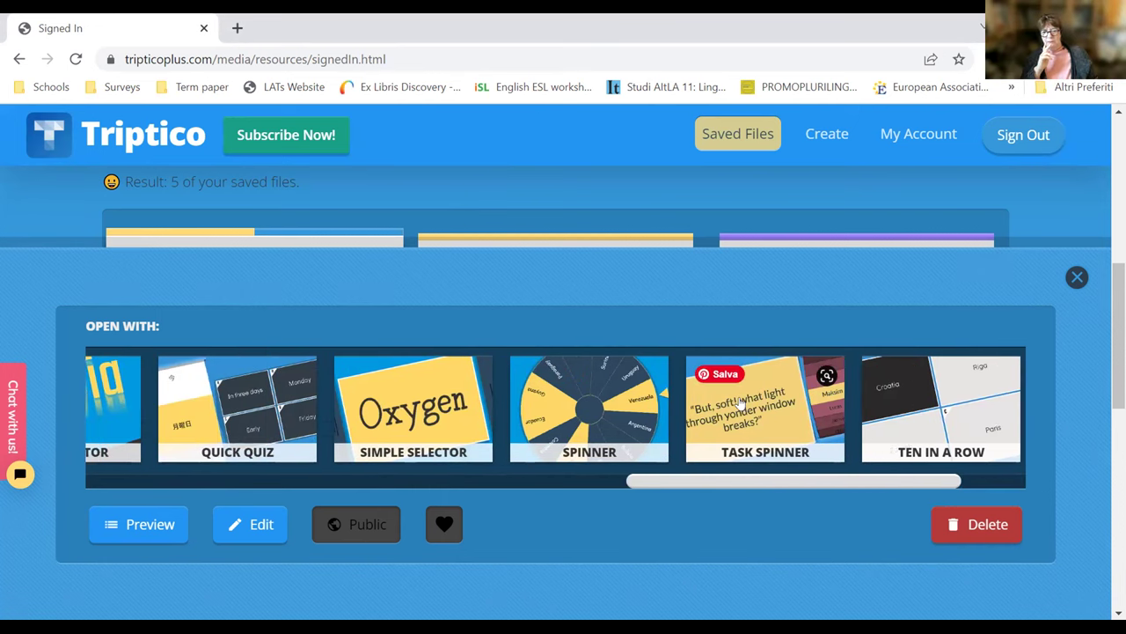
pyautogui.hscroll(-3, 740, 404)
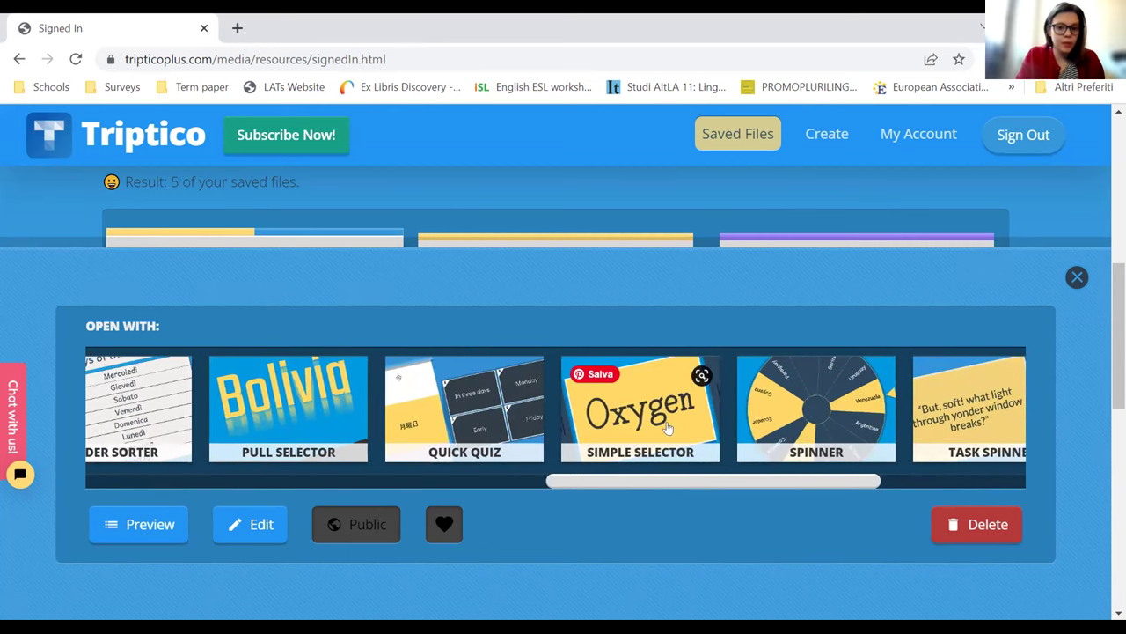
pyautogui.hscroll(-2, 669, 413)
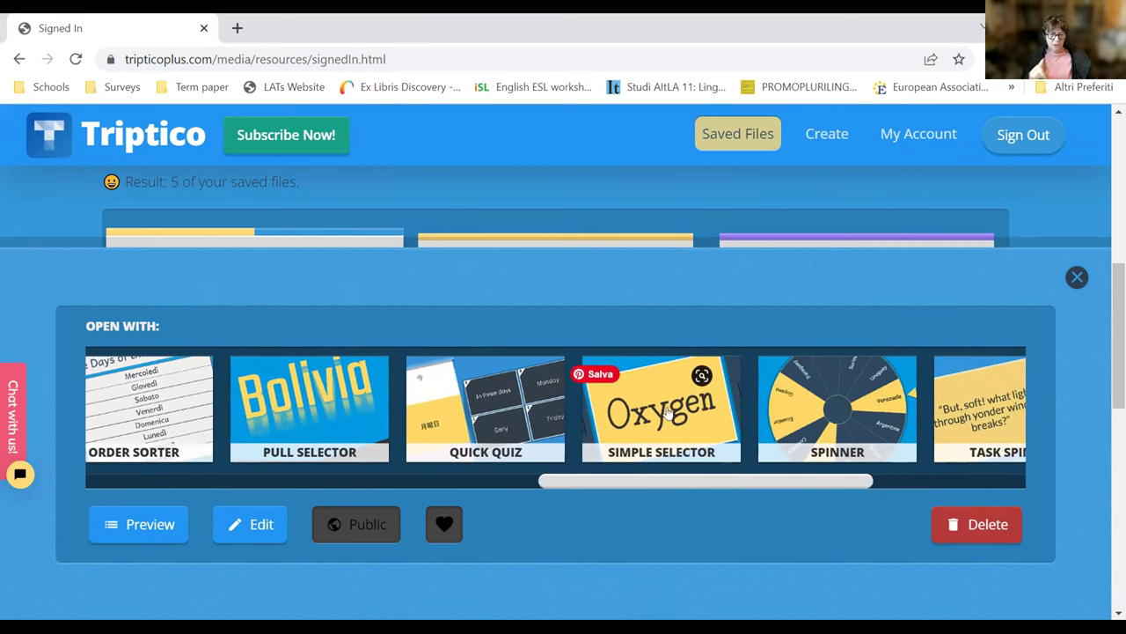
pyautogui.hscroll(2, 669, 409)
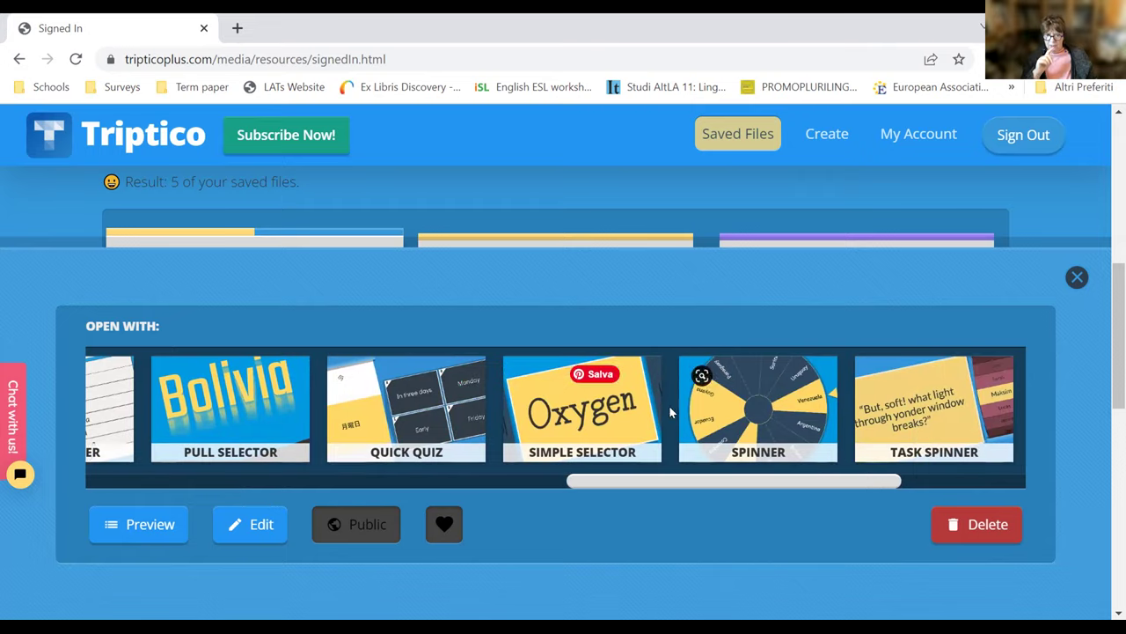
pyautogui.click(706, 400)
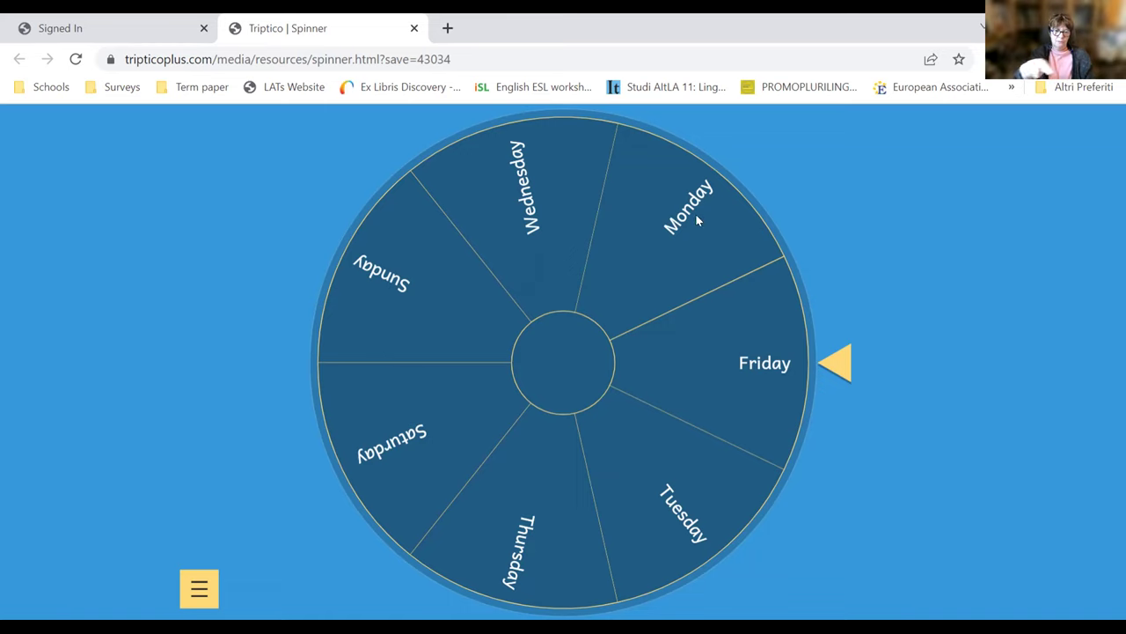
# Spin the weekday wheel and let it stop on Thursday
pyautogui.click(788, 330)
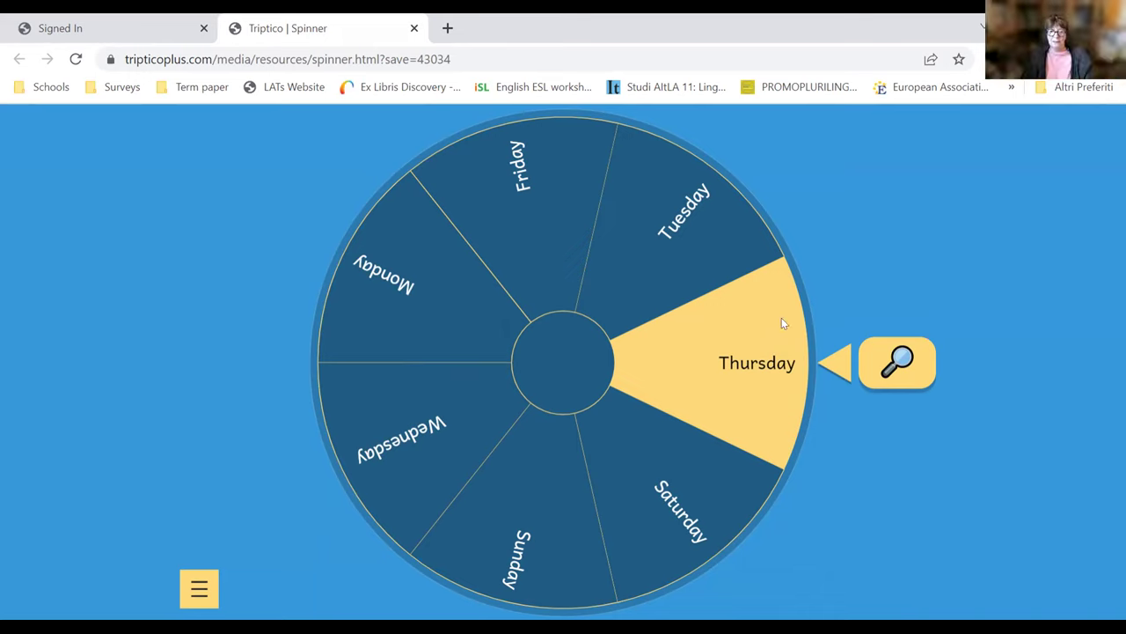
# Show Thursday's card 'Giovedì', spin again, and show Saturday's card 'Sabato'
pyautogui.click(895, 363)
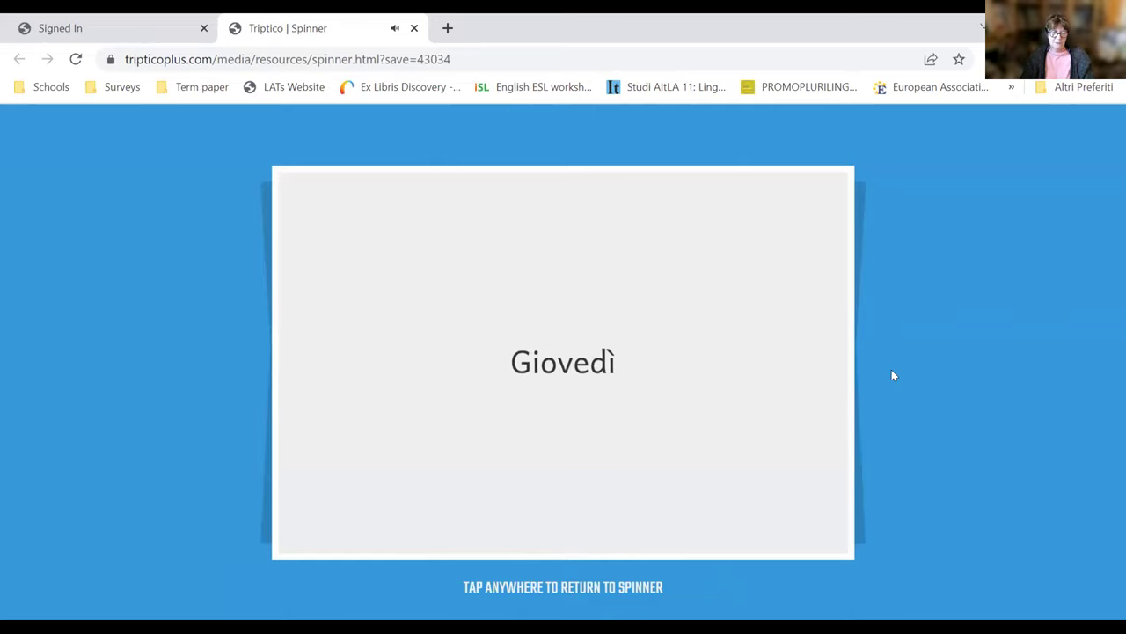
pyautogui.click(892, 375)
pyautogui.click(663, 233)
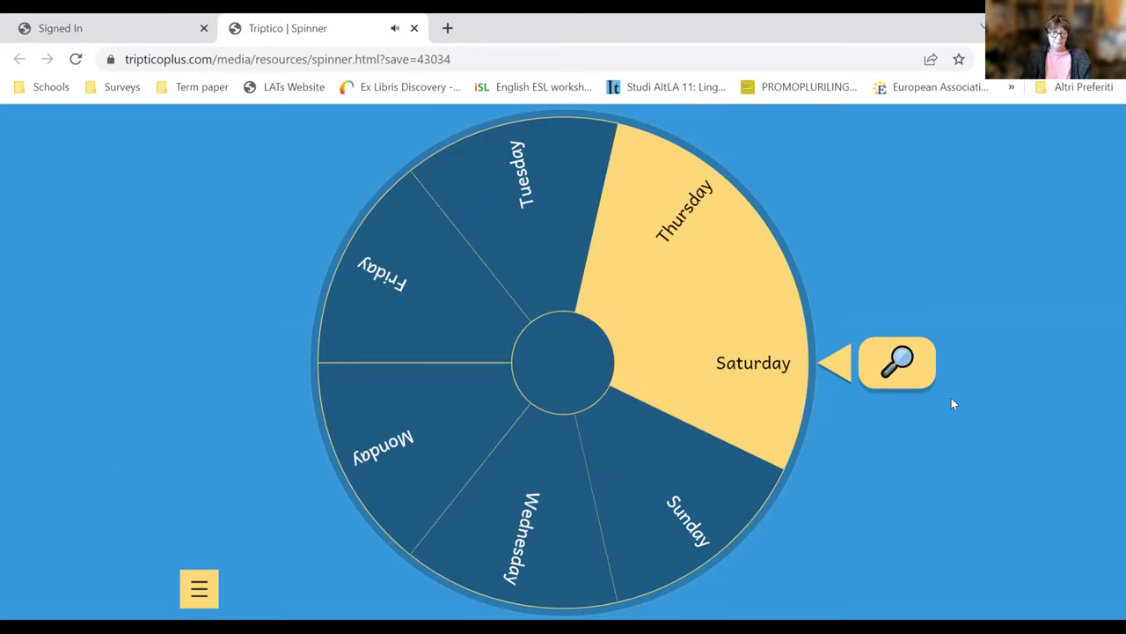
pyautogui.click(887, 375)
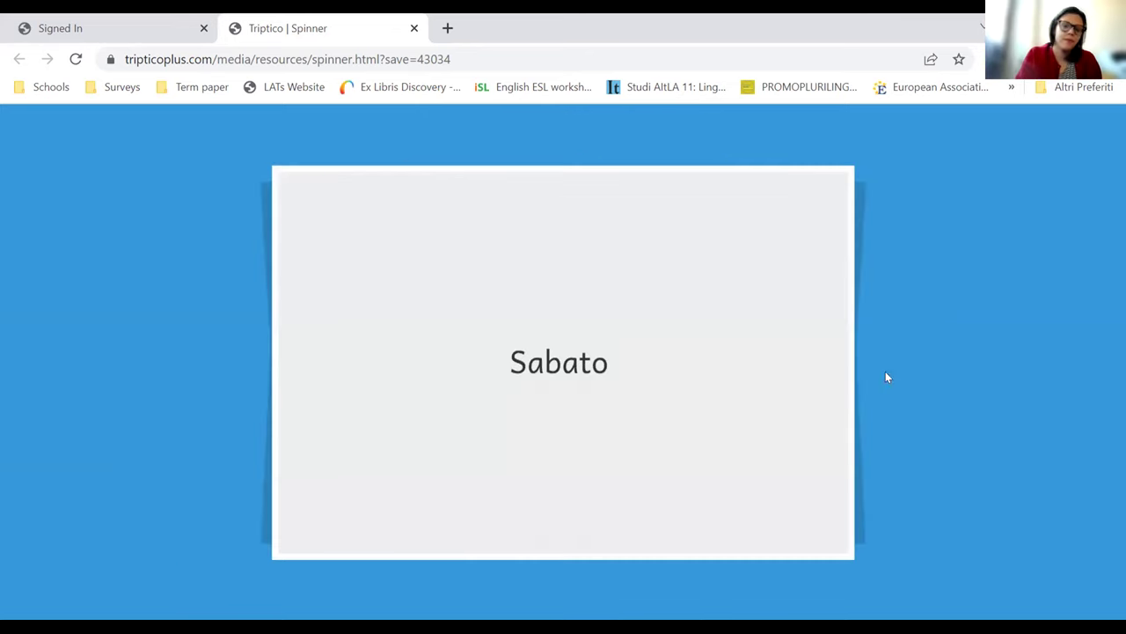
pyautogui.click(949, 214)
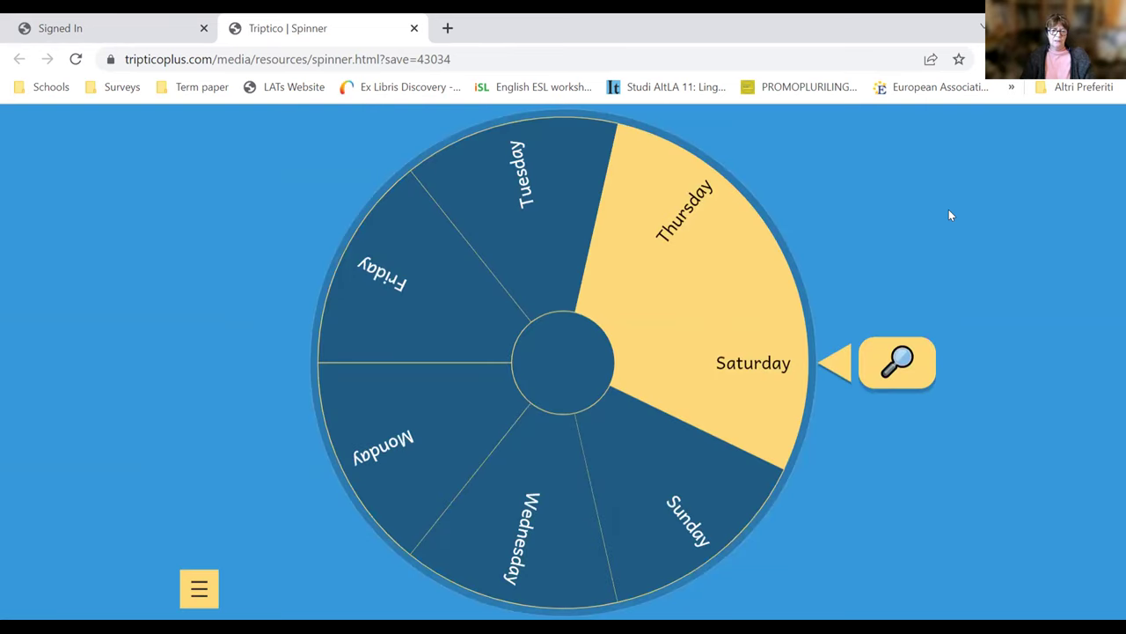
# In the Spinner options, switch Sound off and set Selection Method to RANDOM
pyautogui.click(199, 590)
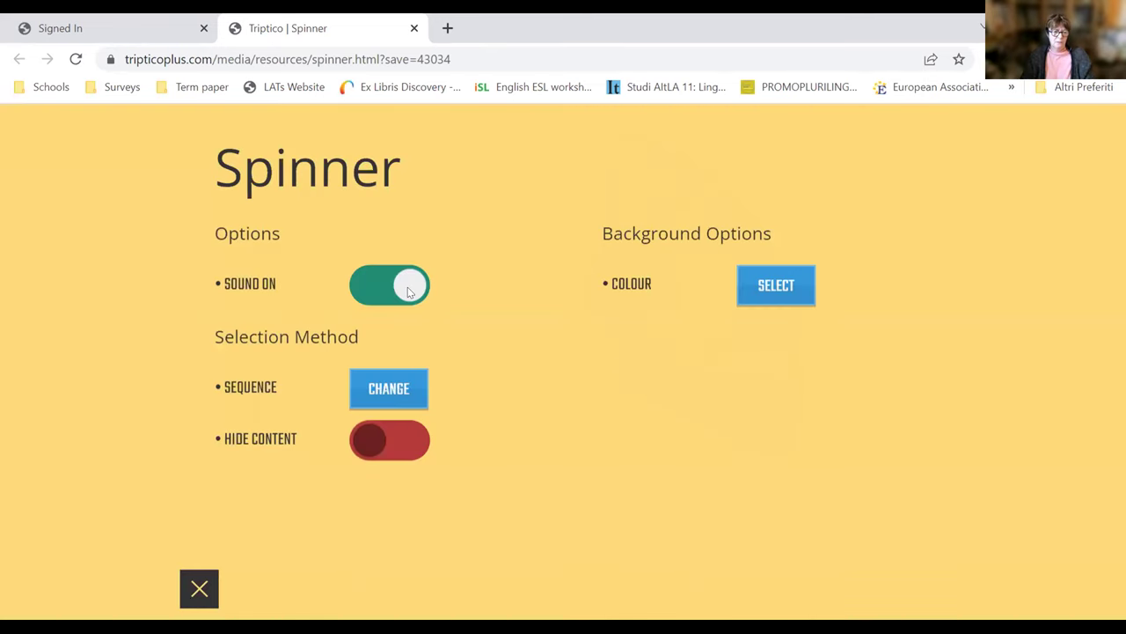
pyautogui.click(385, 399)
pyautogui.click(385, 399)
pyautogui.click(384, 399)
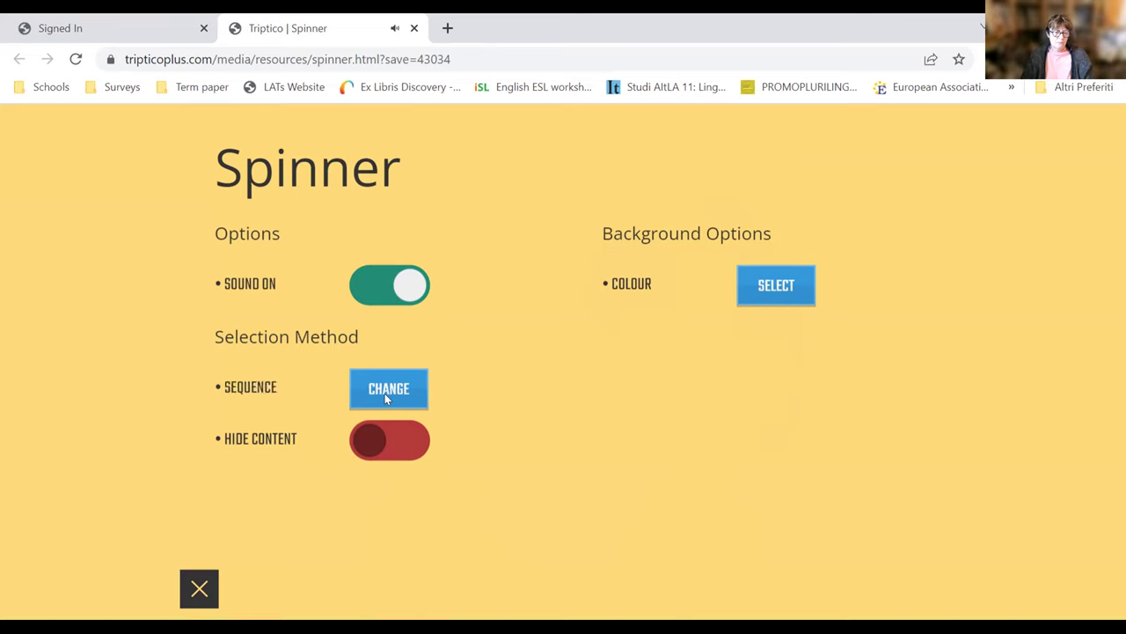
pyautogui.click(398, 299)
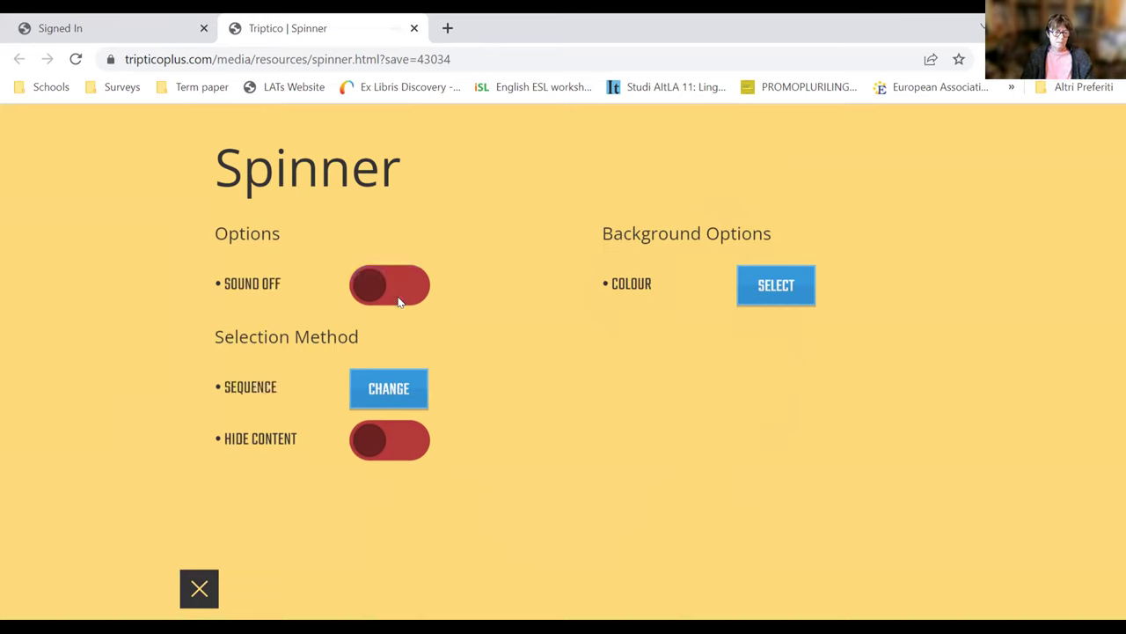
pyautogui.click(356, 392)
pyautogui.click(356, 392)
pyautogui.click(356, 393)
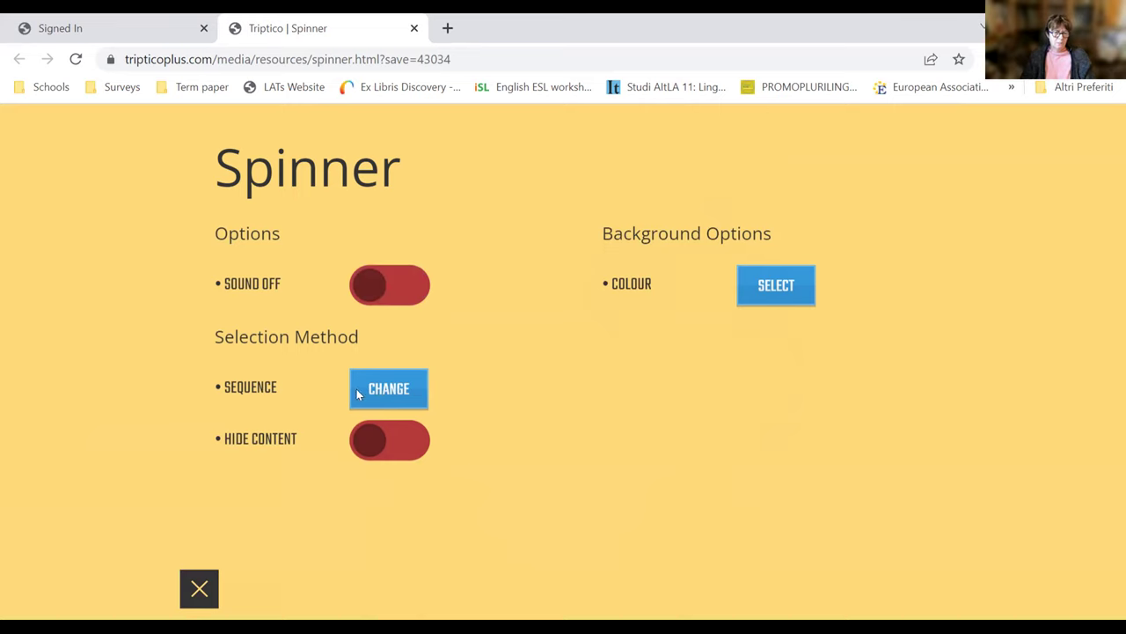
pyautogui.click(356, 393)
pyautogui.click(381, 387)
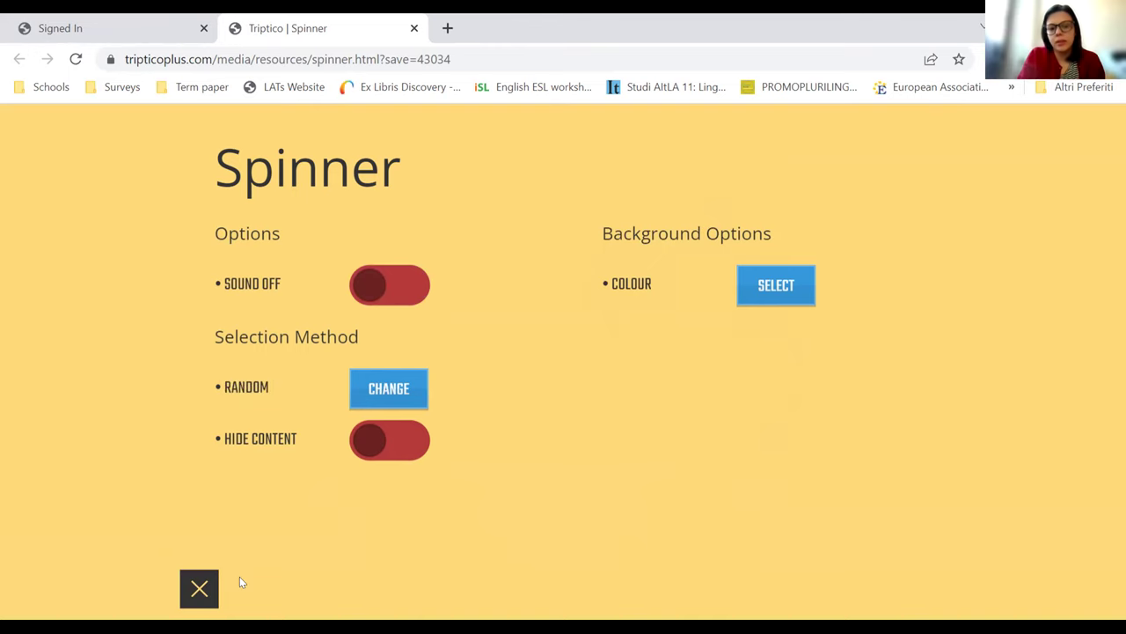
pyautogui.click(192, 586)
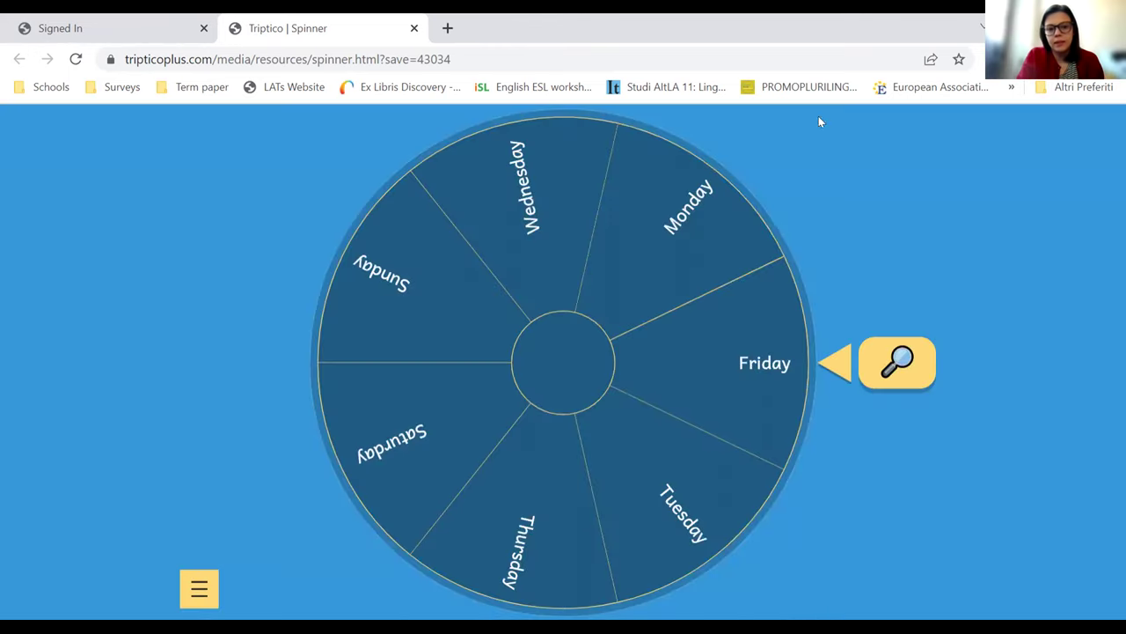
# Spin the weekday wheel twice more, then close the Spinner
pyautogui.click(725, 321)
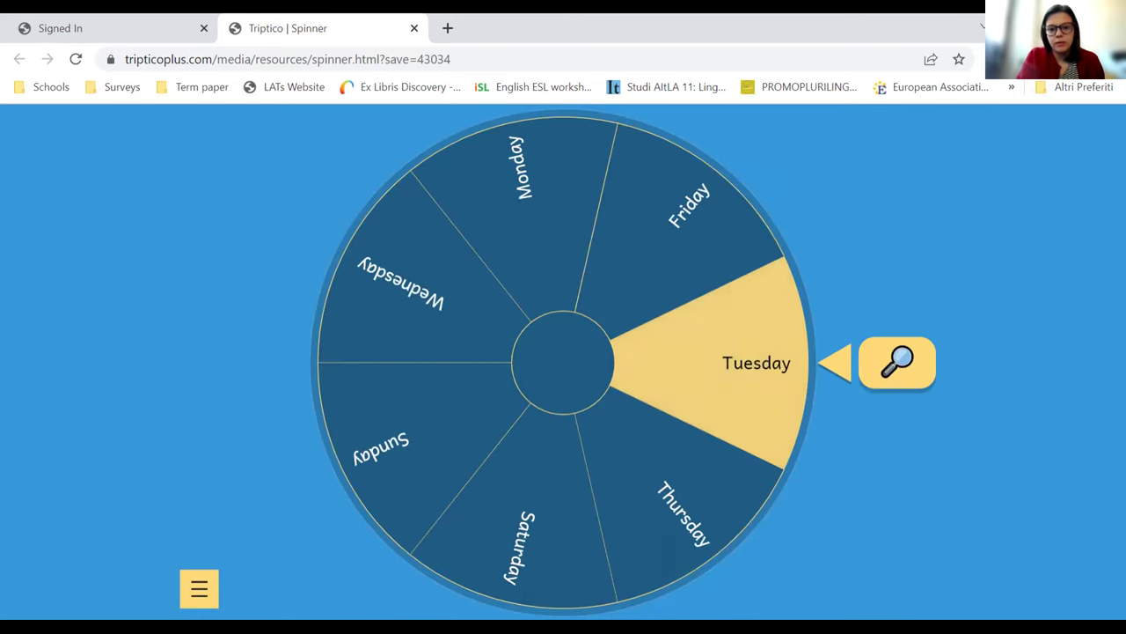
pyautogui.click(719, 405)
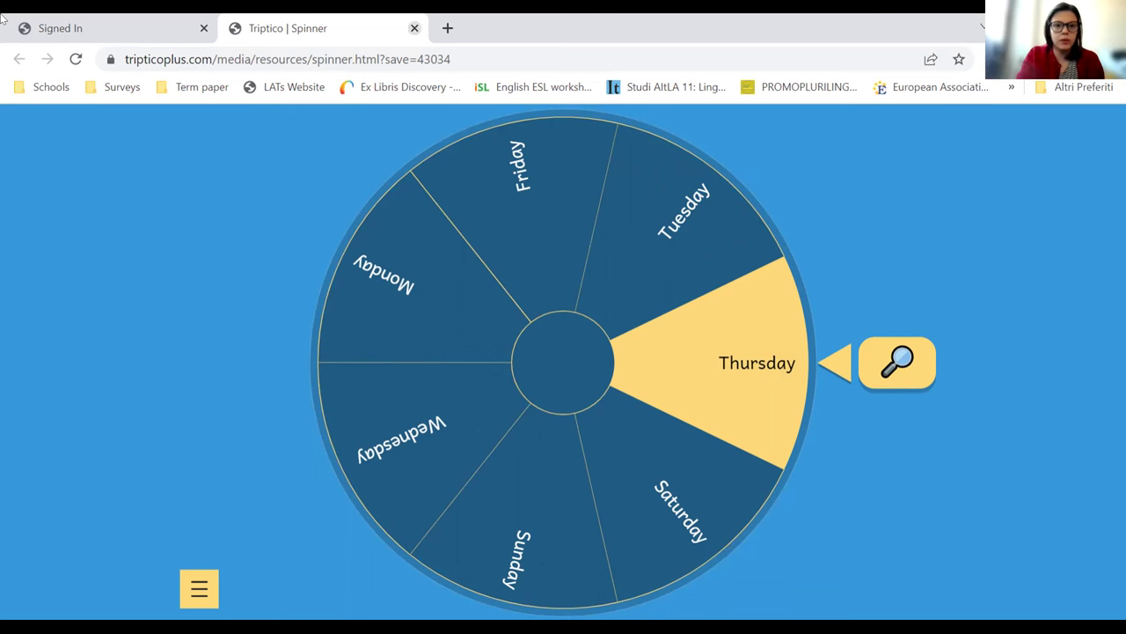
pyautogui.click(415, 28)
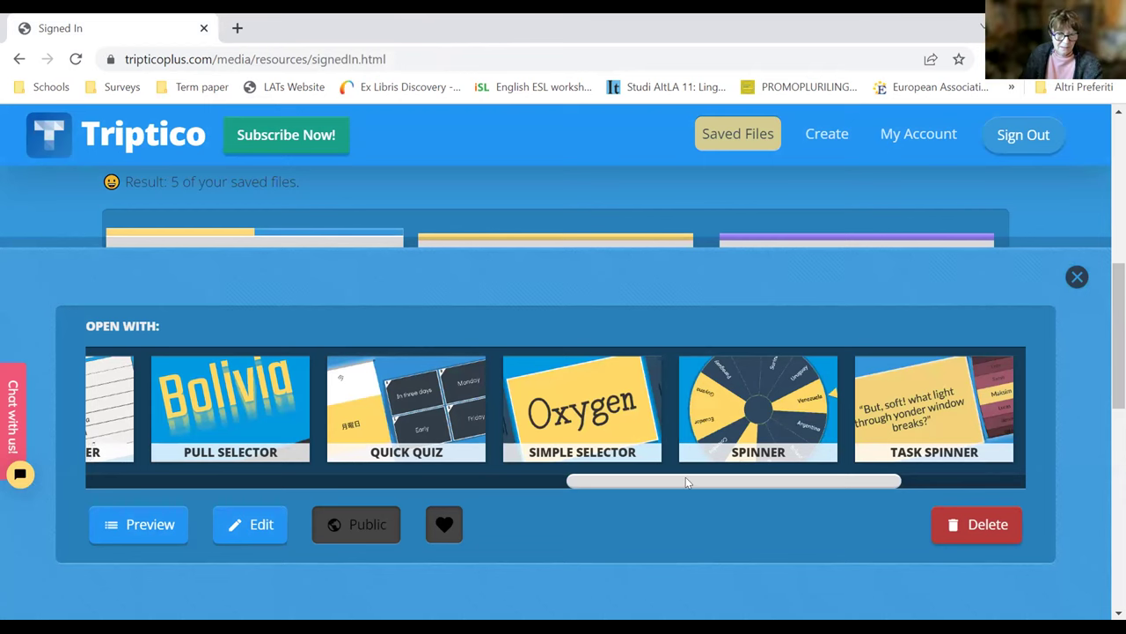
# Open the Days file in Word Magnets in a new tab
pyautogui.moveTo(688, 483); pyautogui.dragTo(584, 471)
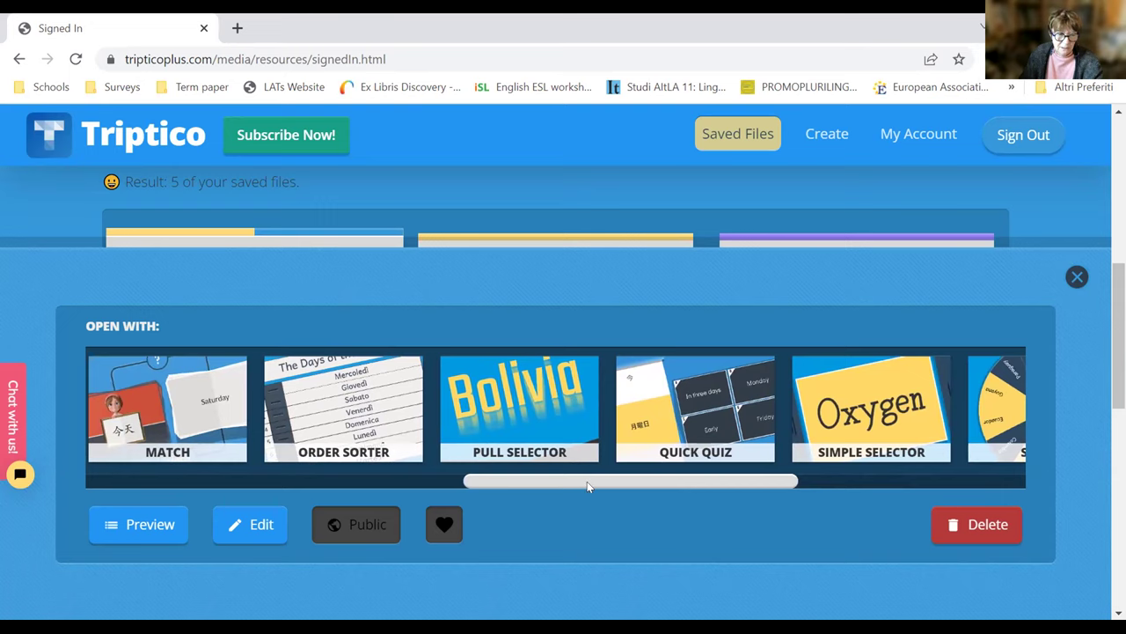
pyautogui.click(924, 491)
pyautogui.click(946, 405)
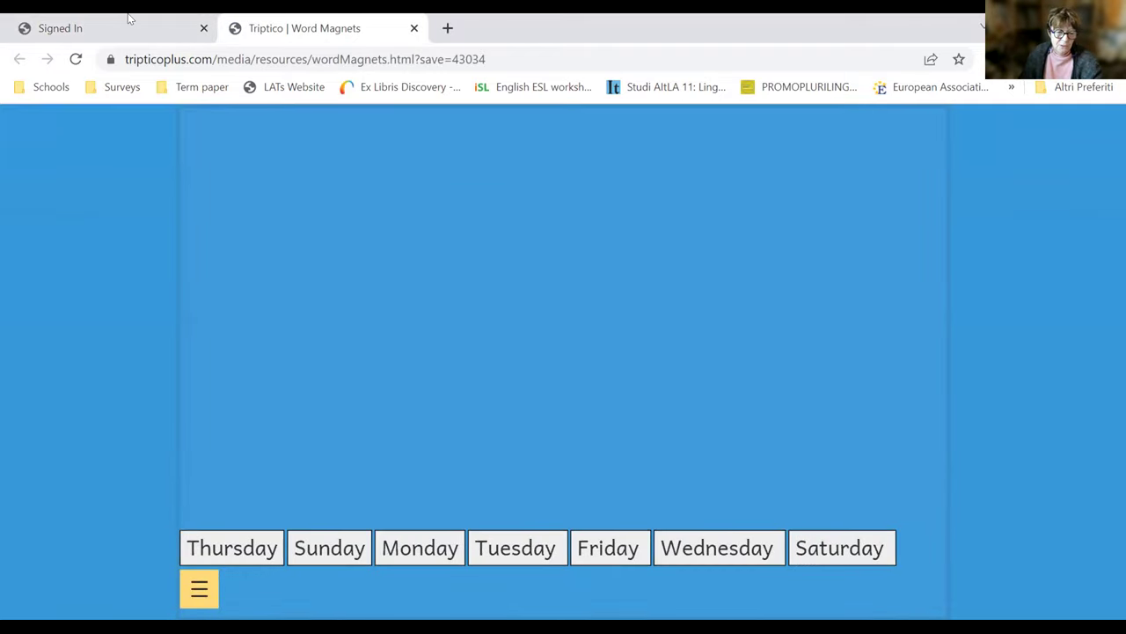
# Move Thursday, Monday, Sunday, Friday and Wednesday from the bottom row onto the board
pyautogui.moveTo(262, 553); pyautogui.dragTo(461, 302)
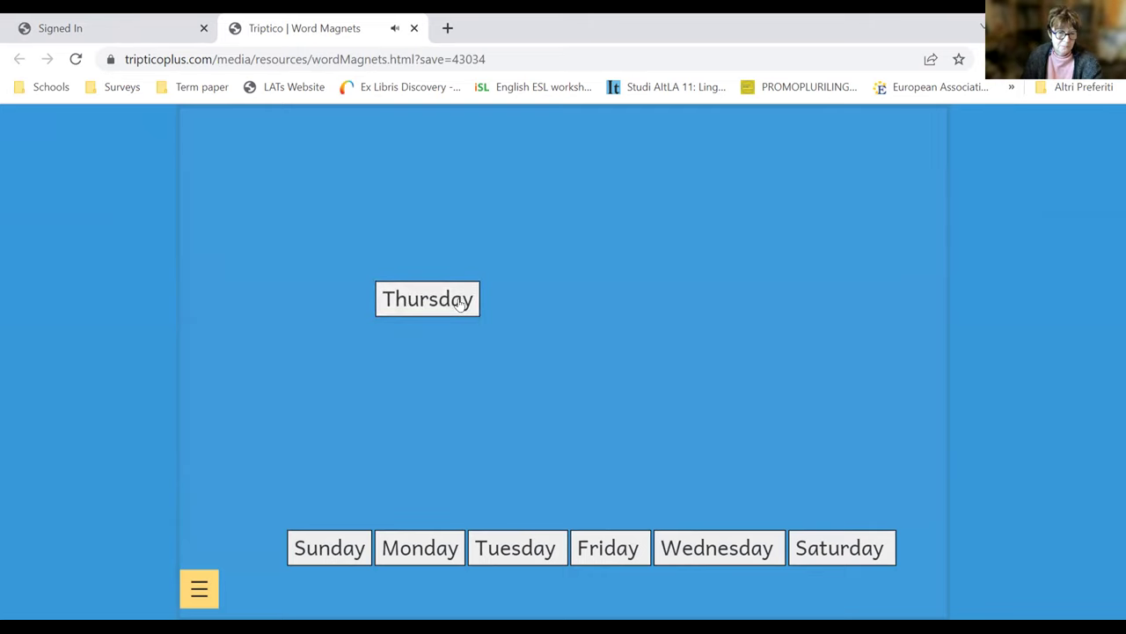
pyautogui.moveTo(418, 553); pyautogui.dragTo(711, 190)
pyautogui.moveTo(352, 546); pyautogui.dragTo(314, 360)
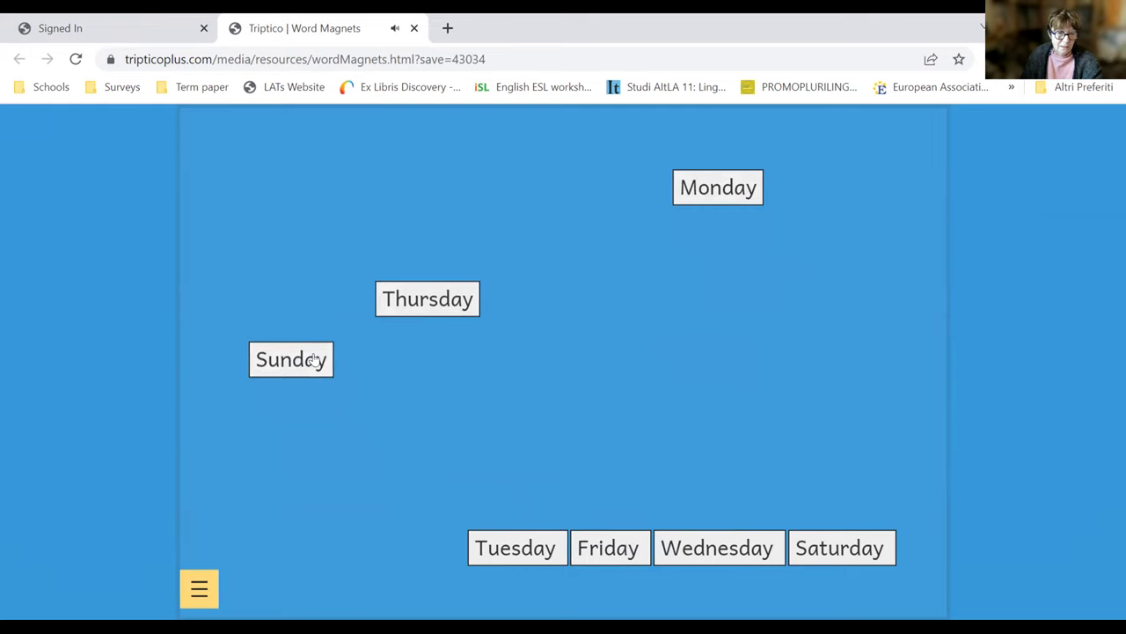
pyautogui.moveTo(612, 553); pyautogui.dragTo(579, 361)
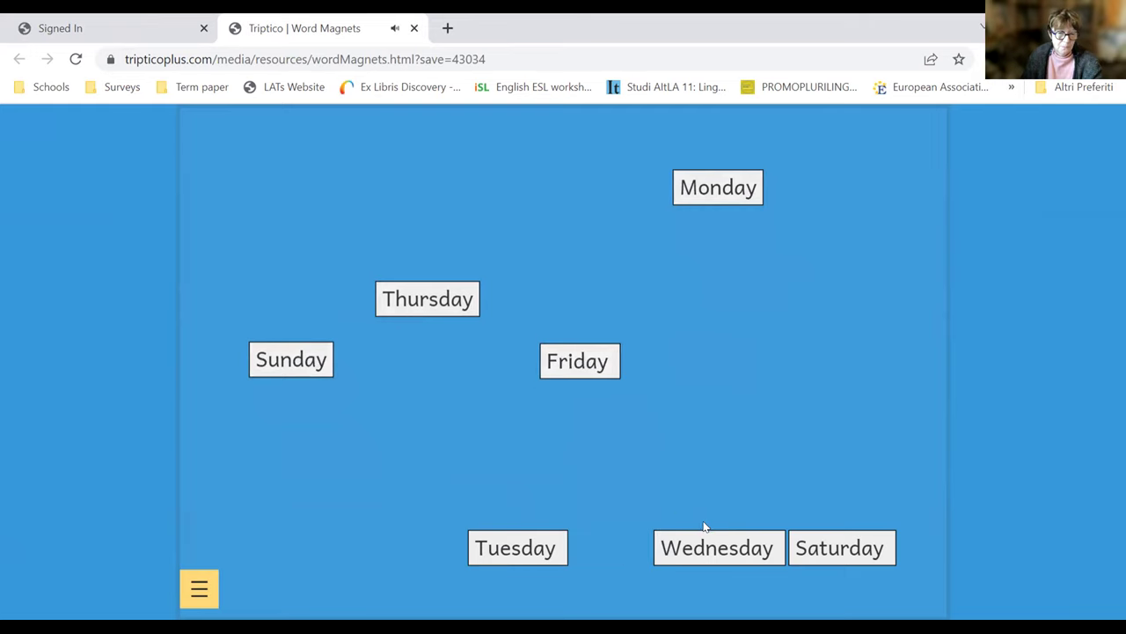
pyautogui.moveTo(713, 546); pyautogui.dragTo(588, 273)
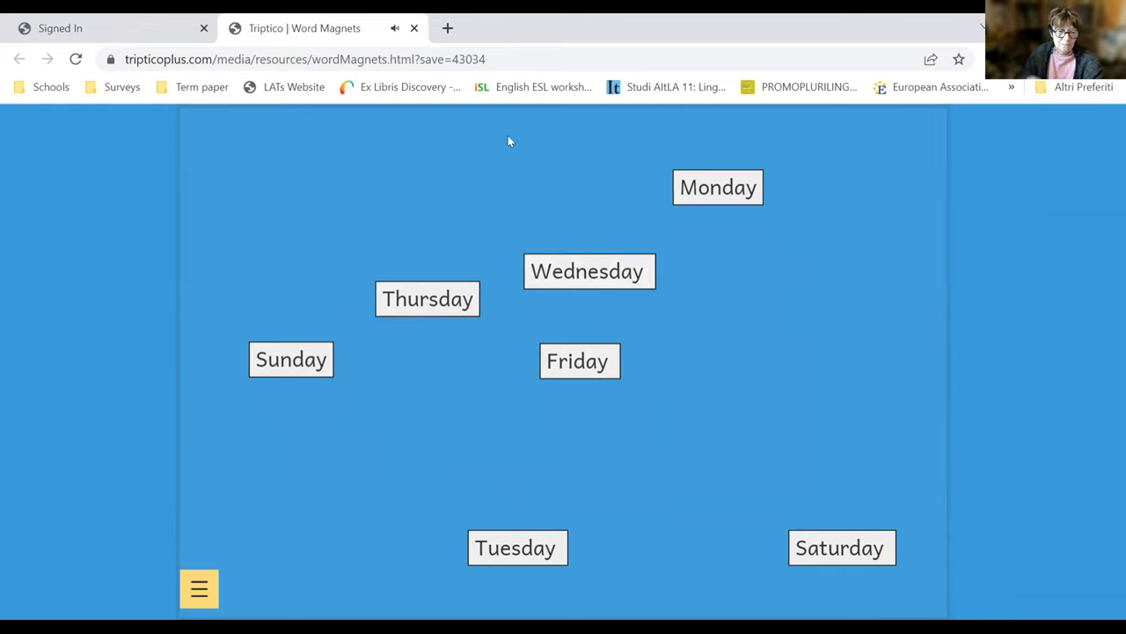
# Dismiss the image menu and flip Wednesday's magnet to show 'Mercoledì'
pyautogui.moveTo(503, 136); pyautogui.dragTo(504, 141)
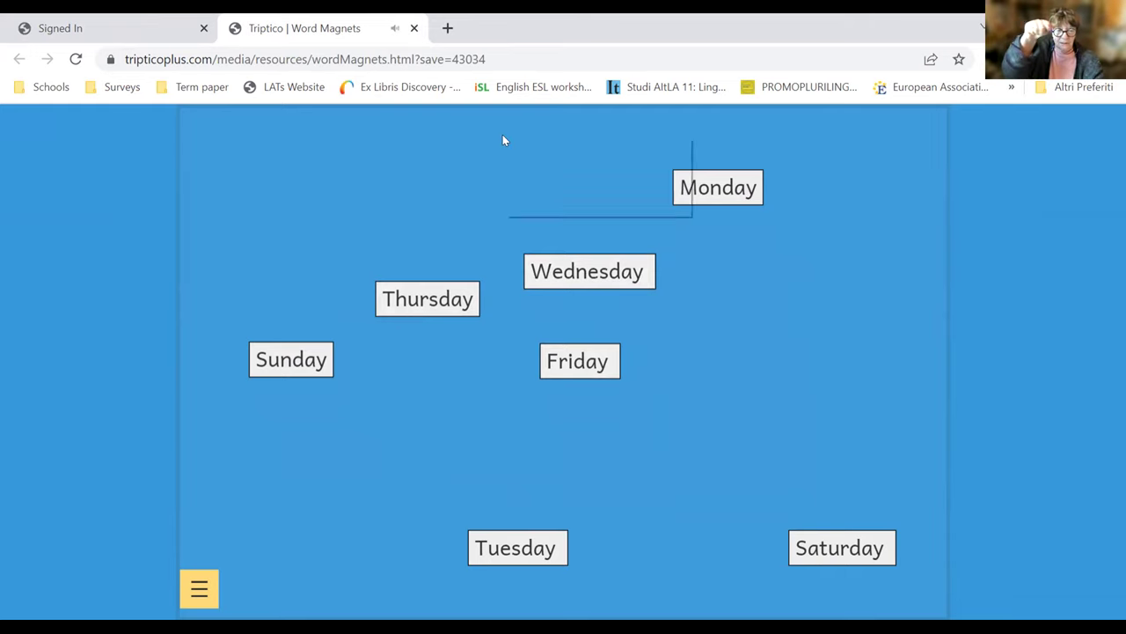
pyautogui.click(398, 162)
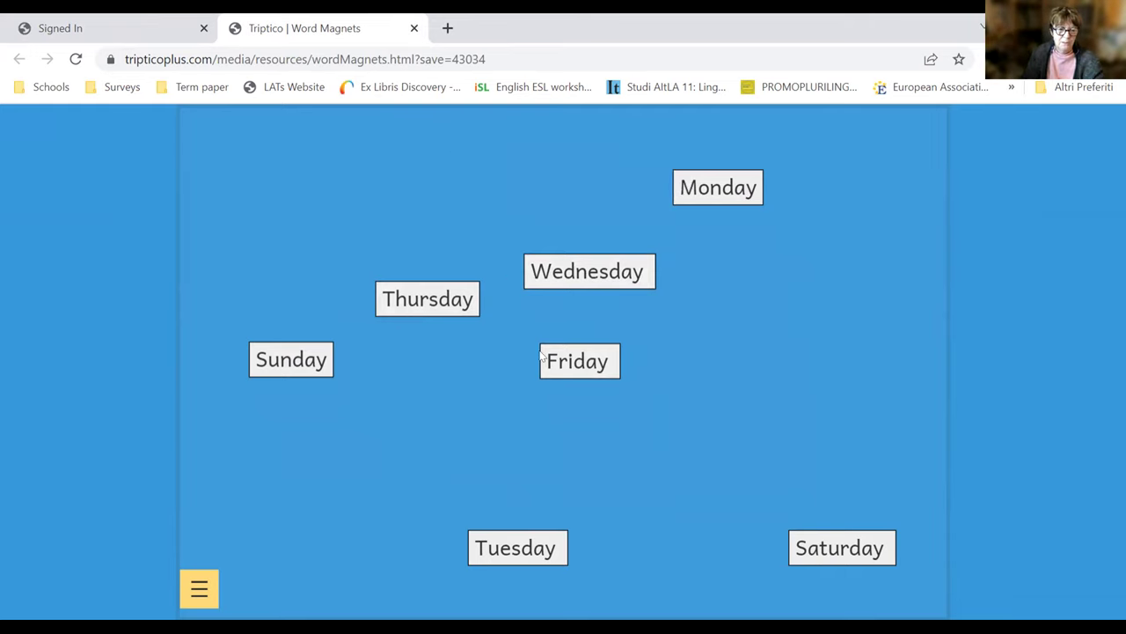
pyautogui.click(584, 282)
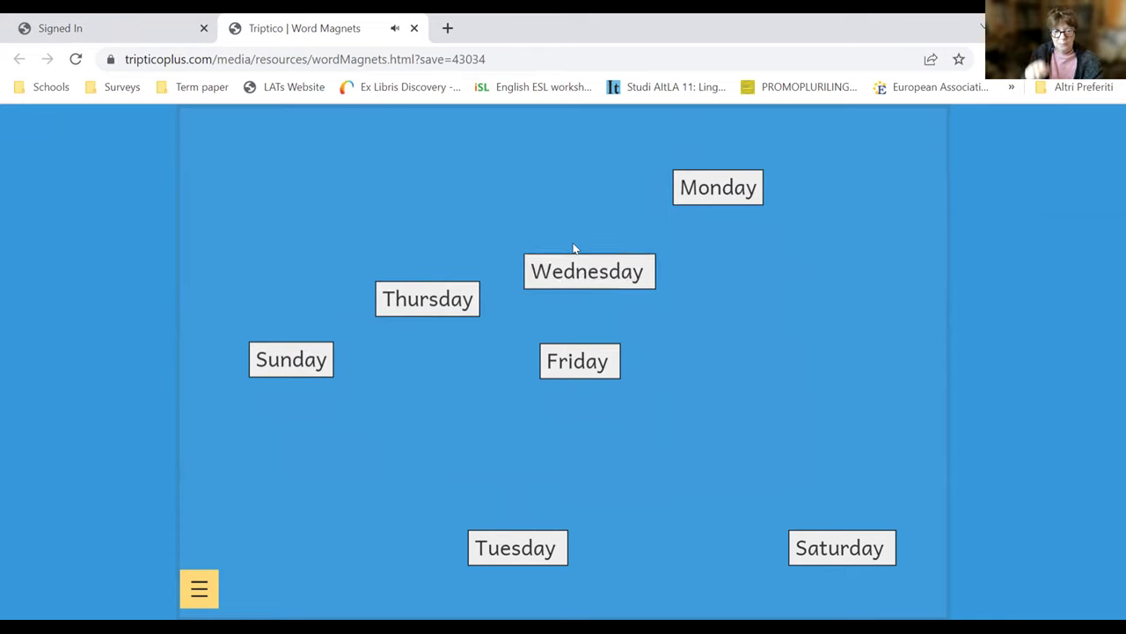
# Give the Wednesday magnet a yellow colour from its palette
pyautogui.doubleClick(579, 273)
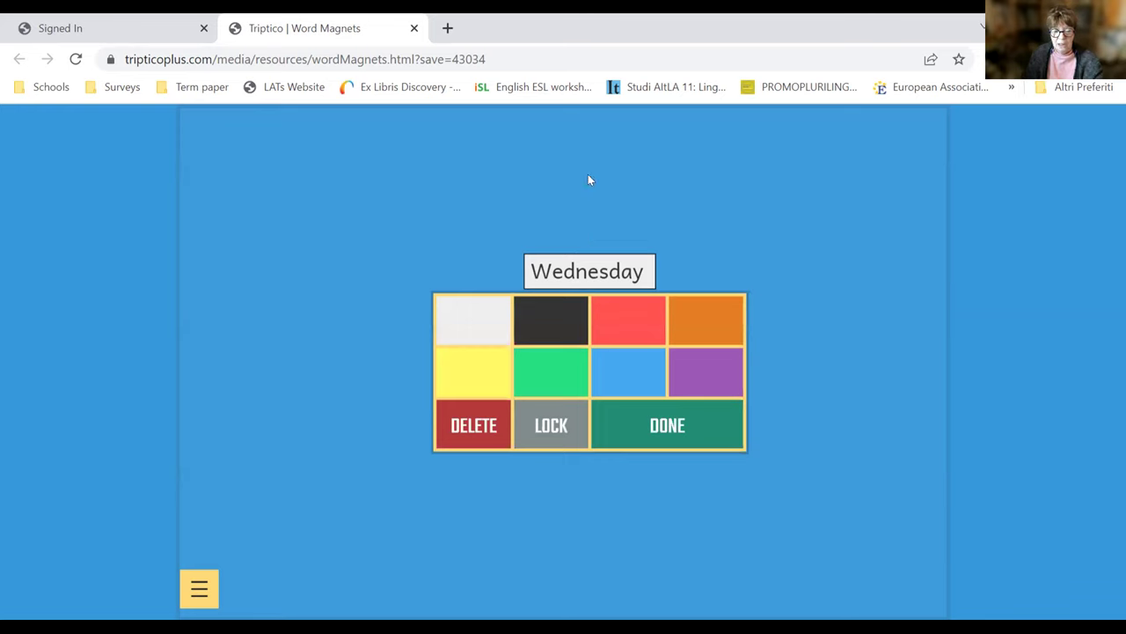
pyautogui.click(634, 332)
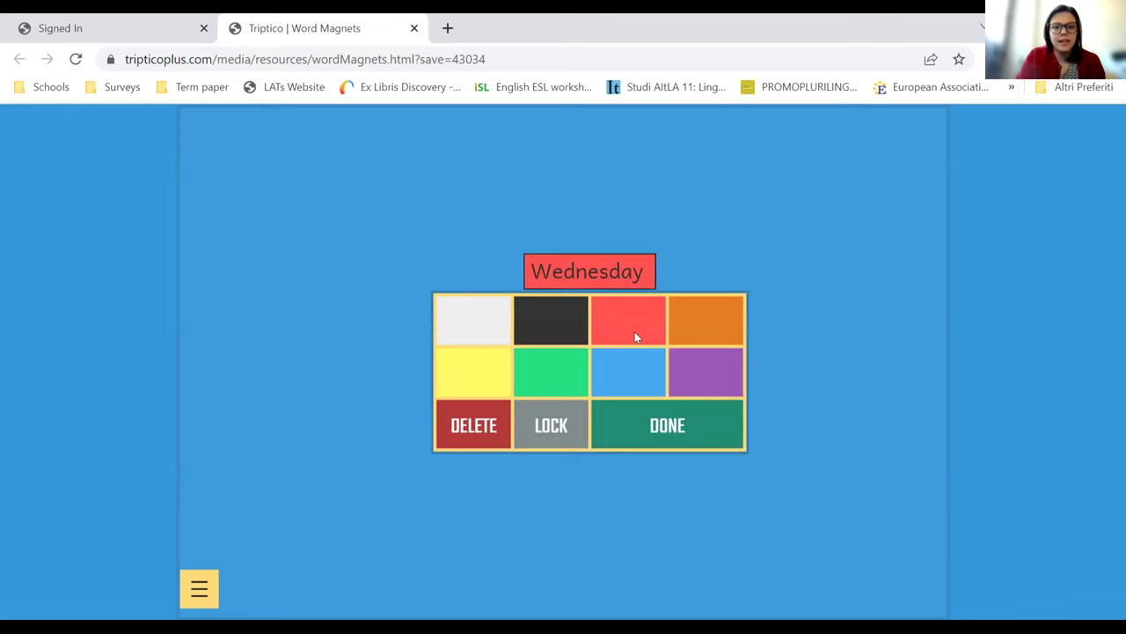
pyautogui.click(480, 374)
pyautogui.click(620, 425)
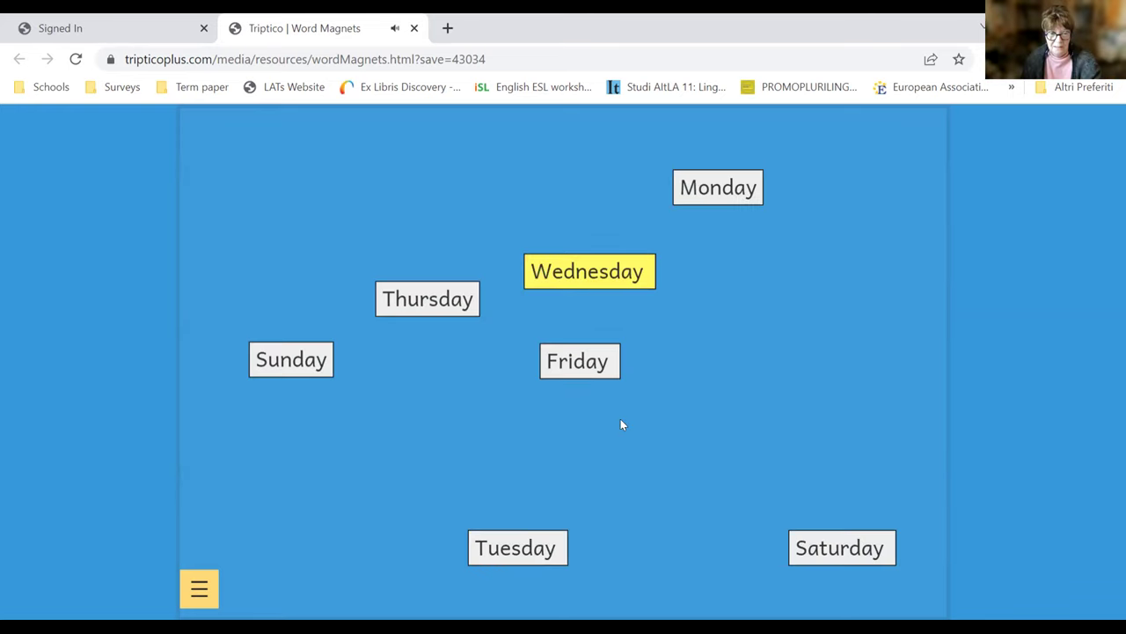
# Stack Wednesday, Thursday and Friday in a central column and show the Word Magnets options
pyautogui.moveTo(611, 286); pyautogui.dragTo(604, 308)
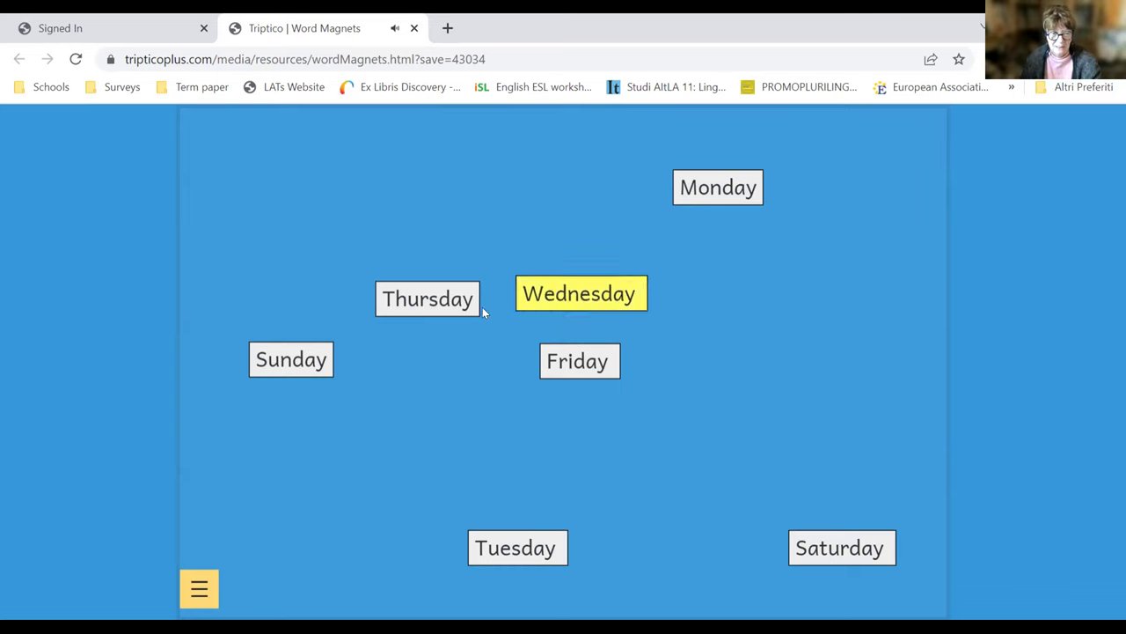
pyautogui.moveTo(580, 372); pyautogui.dragTo(588, 424)
pyautogui.moveTo(452, 304); pyautogui.dragTo(616, 351)
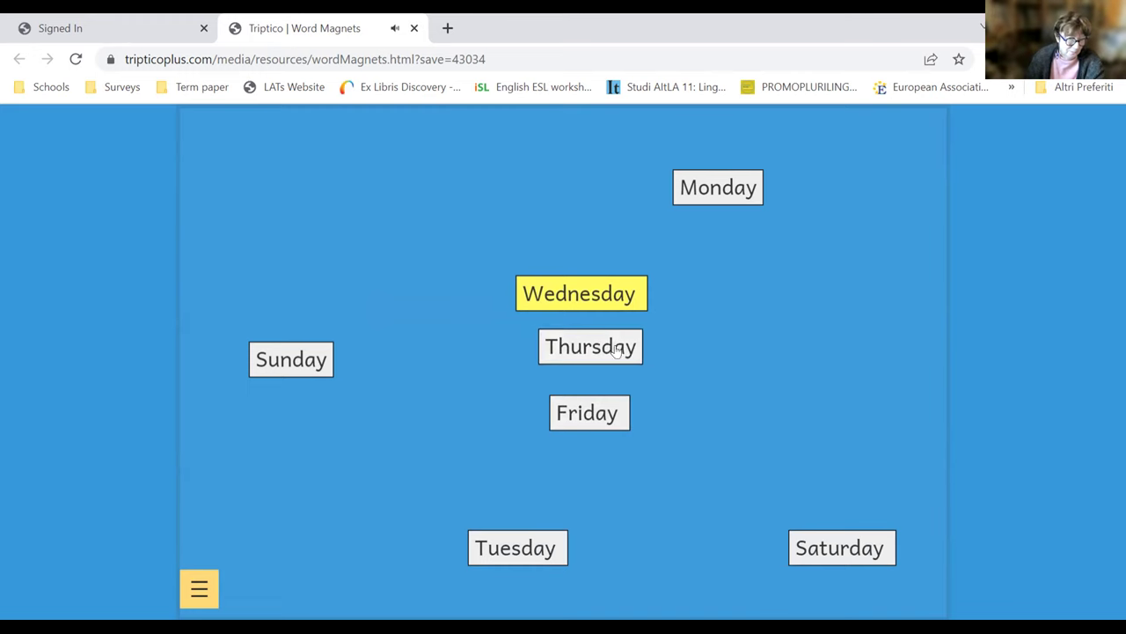
pyautogui.click(195, 595)
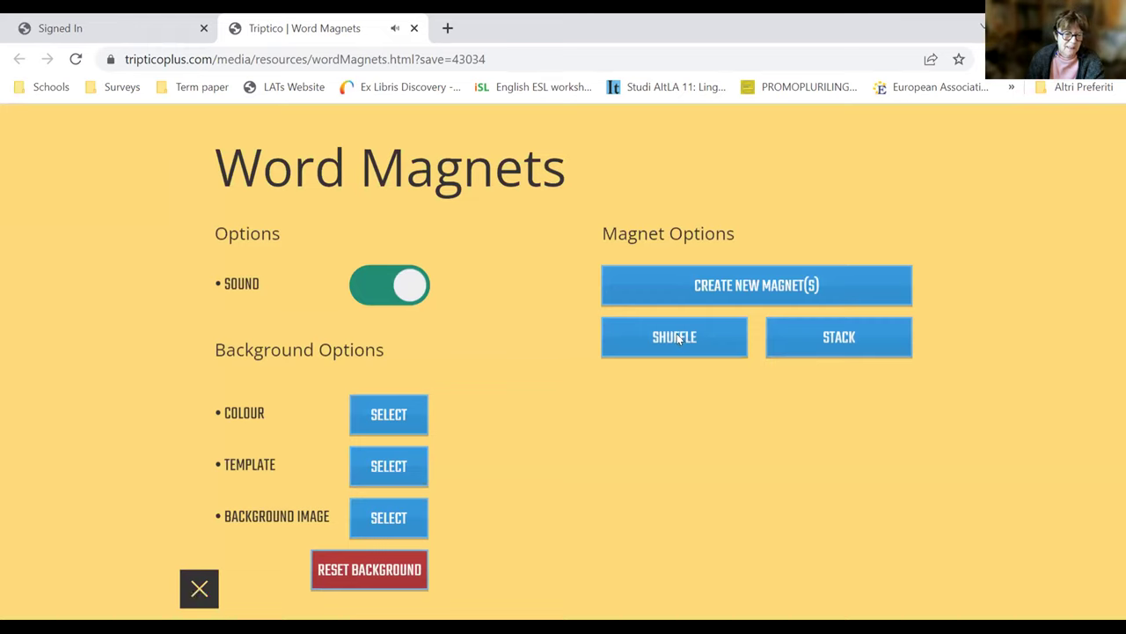
# Apply the two-column background template to the Word Magnets board
pyautogui.click(390, 475)
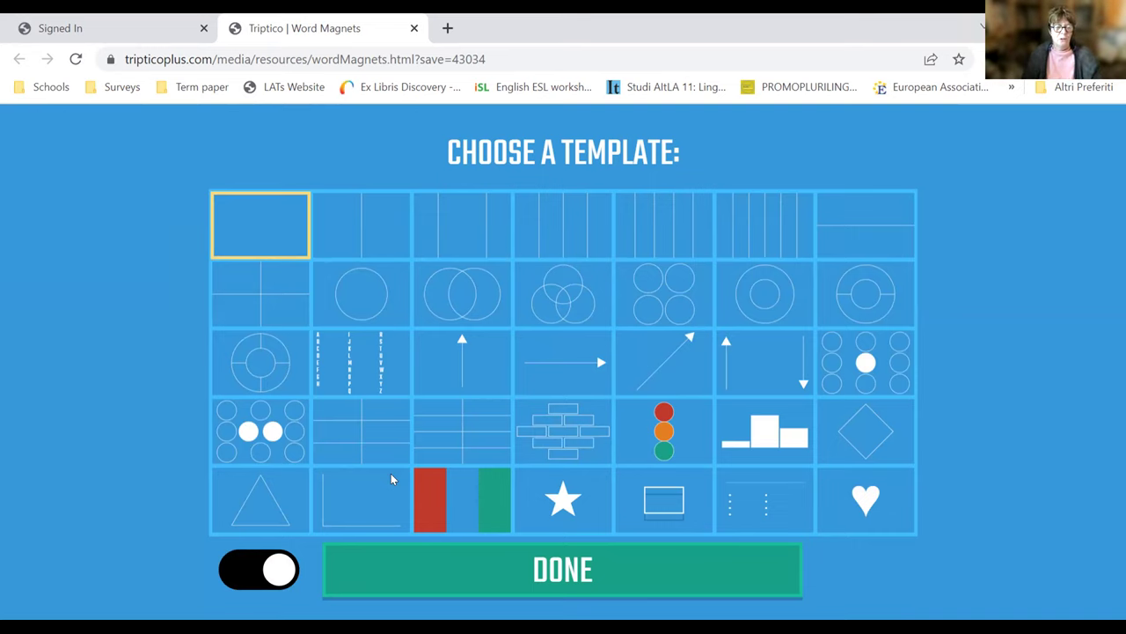
pyautogui.click(380, 231)
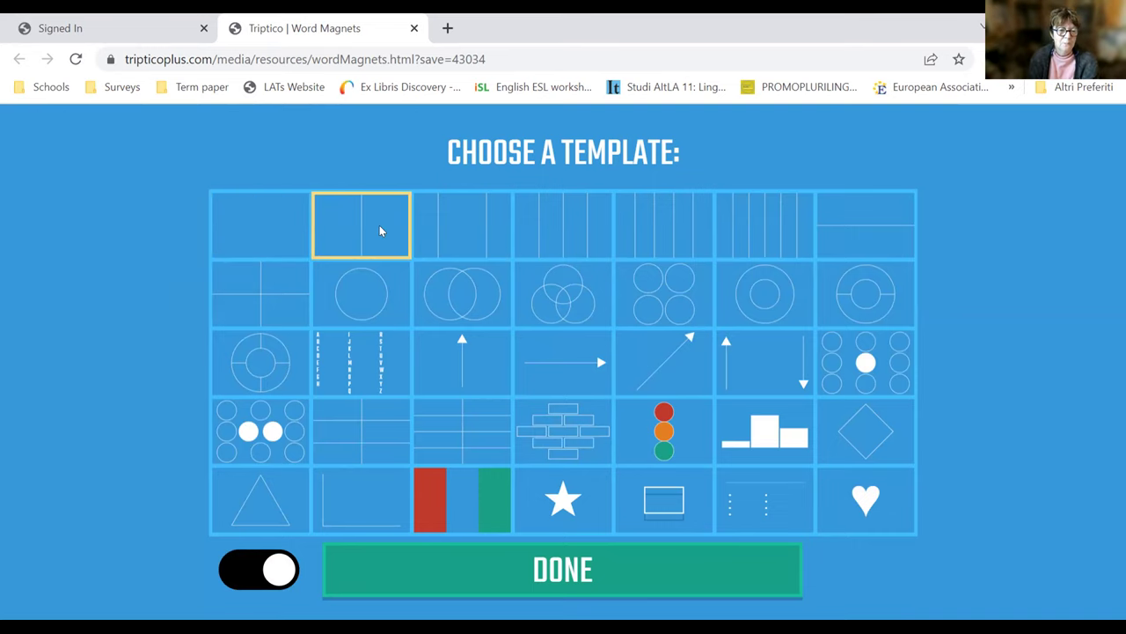
pyautogui.click(535, 583)
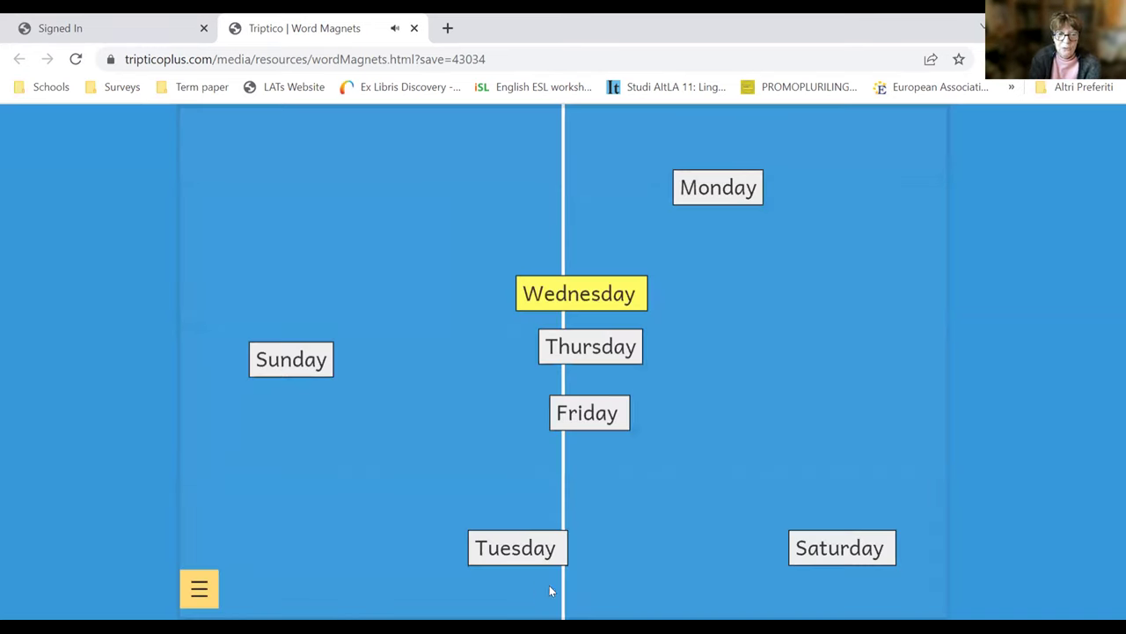
# Drag Monday, Wednesday, Friday, Sunday and Saturday to the left half, and Tuesday and Thursday to the right
pyautogui.moveTo(609, 300); pyautogui.dragTo(448, 281)
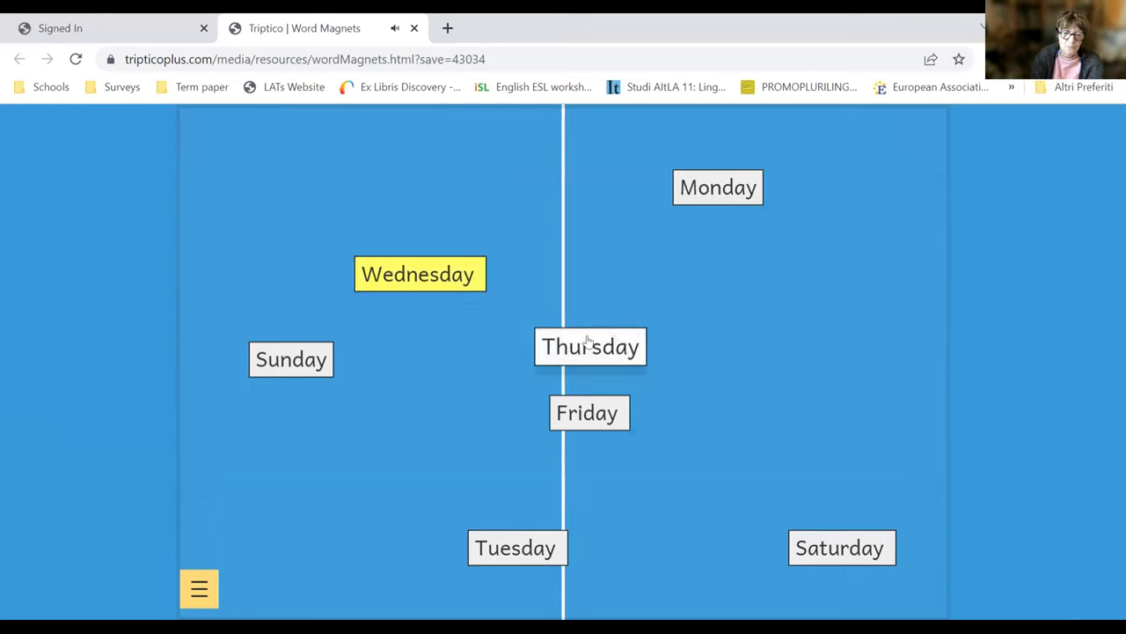
pyautogui.moveTo(588, 342); pyautogui.dragTo(692, 297)
pyautogui.moveTo(589, 431); pyautogui.dragTo(403, 360)
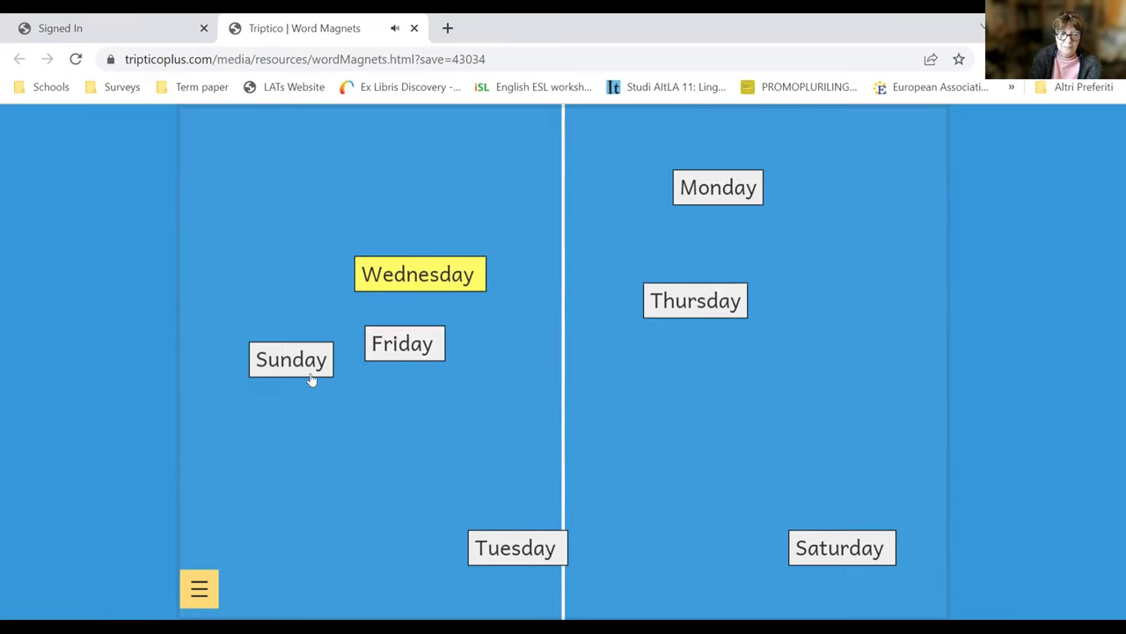
pyautogui.moveTo(312, 379); pyautogui.dragTo(662, 442)
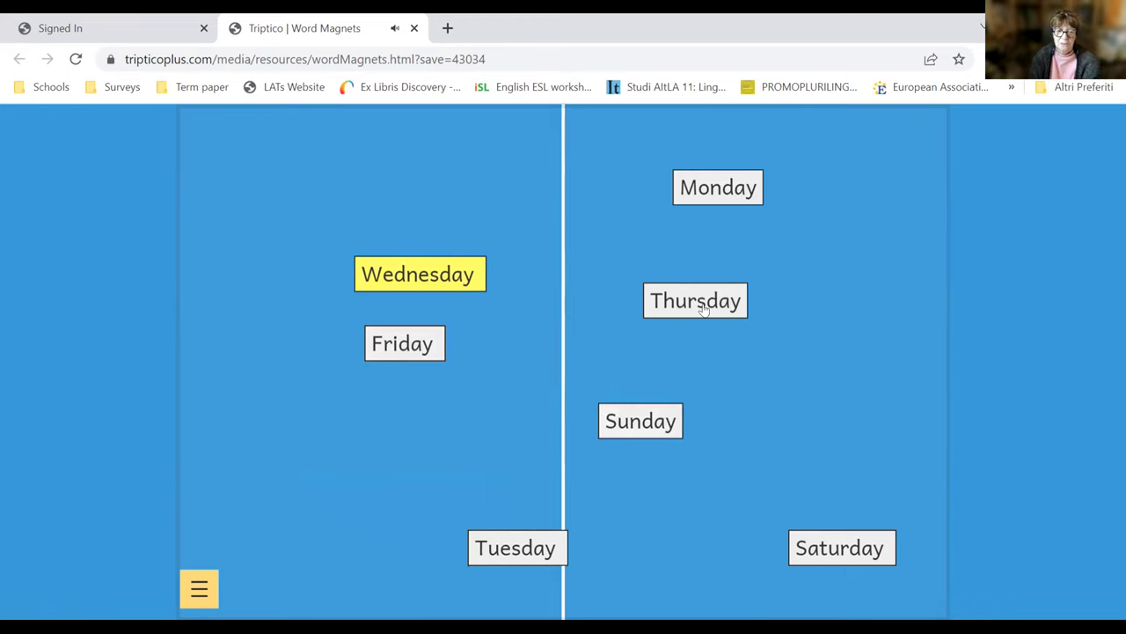
pyautogui.moveTo(539, 544); pyautogui.dragTo(673, 489)
pyautogui.moveTo(639, 420); pyautogui.dragTo(410, 394)
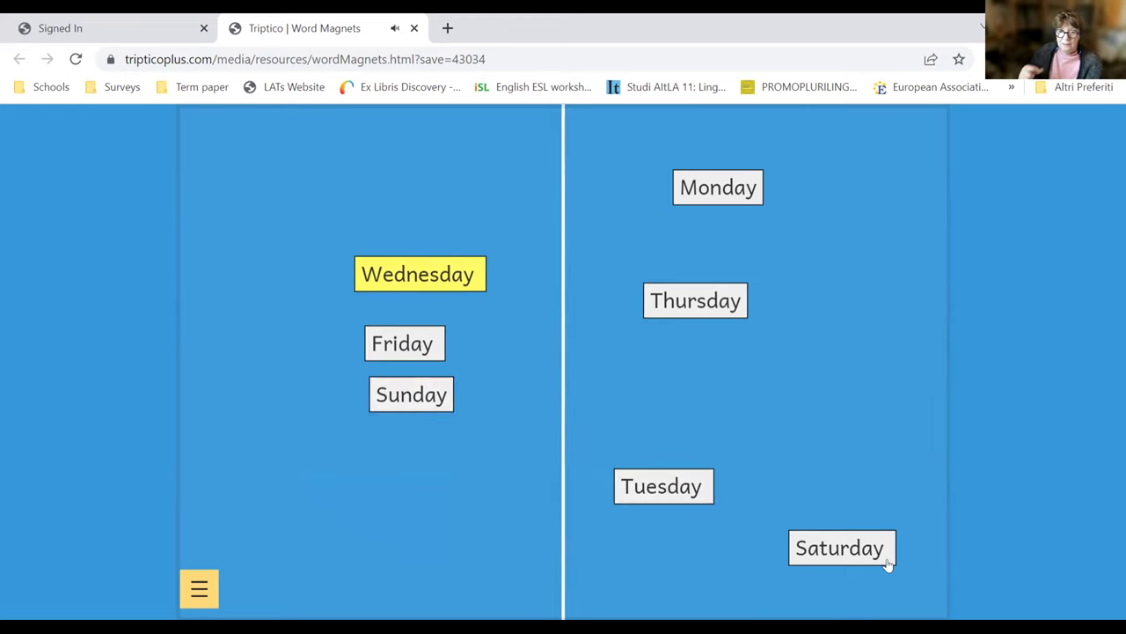
pyautogui.moveTo(880, 557); pyautogui.dragTo(466, 471)
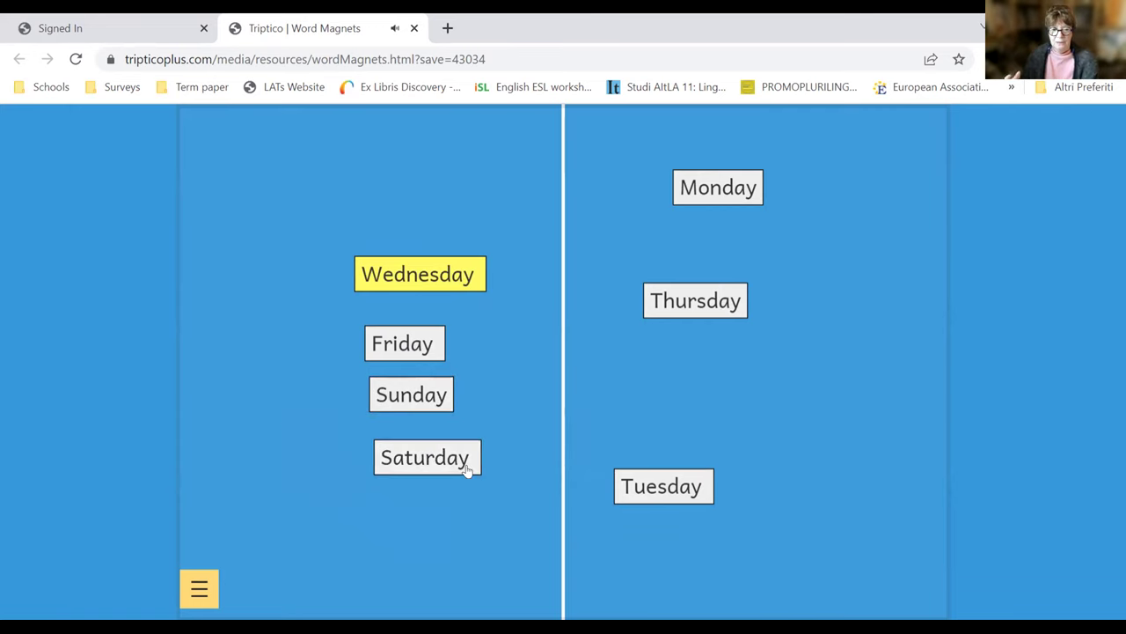
pyautogui.moveTo(711, 202); pyautogui.dragTo(420, 227)
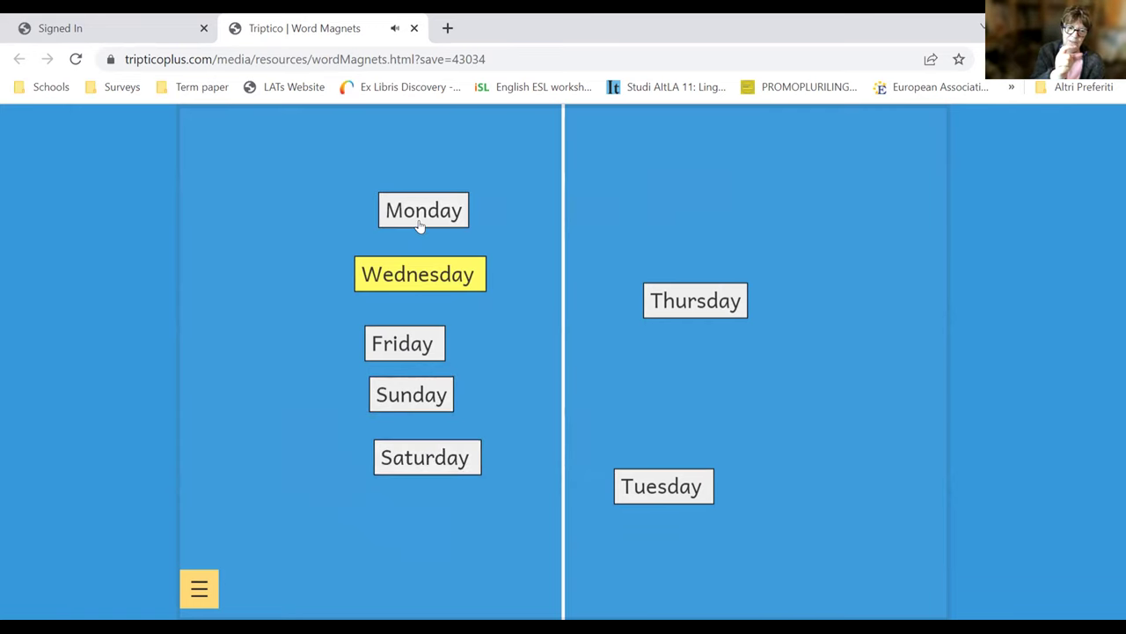
pyautogui.moveTo(653, 491); pyautogui.dragTo(684, 252)
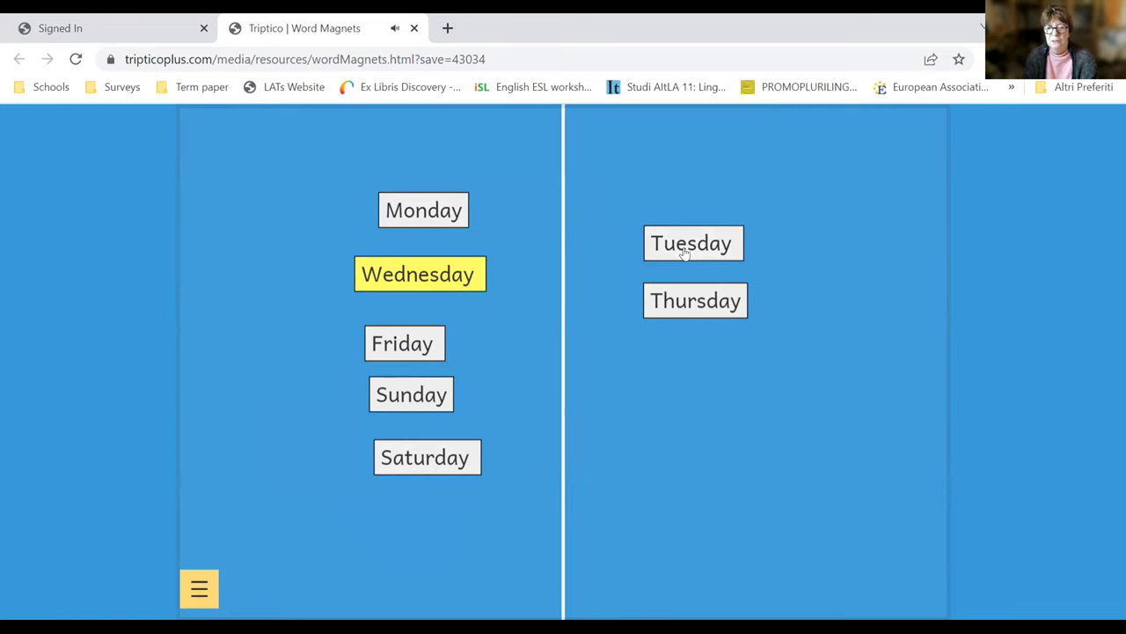
# Nudge Monday, Saturday and the other left-column magnets into a neatly aligned column
pyautogui.moveTo(438, 217); pyautogui.dragTo(412, 218)
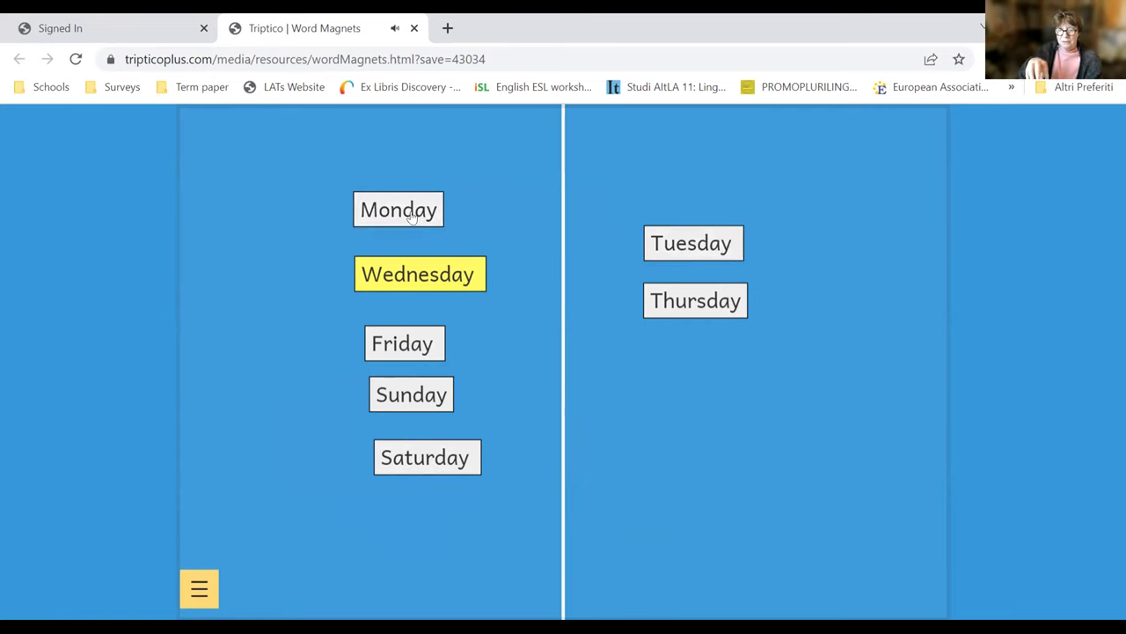
pyautogui.moveTo(390, 360); pyautogui.dragTo(372, 395)
pyautogui.moveTo(402, 452); pyautogui.dragTo(381, 447)
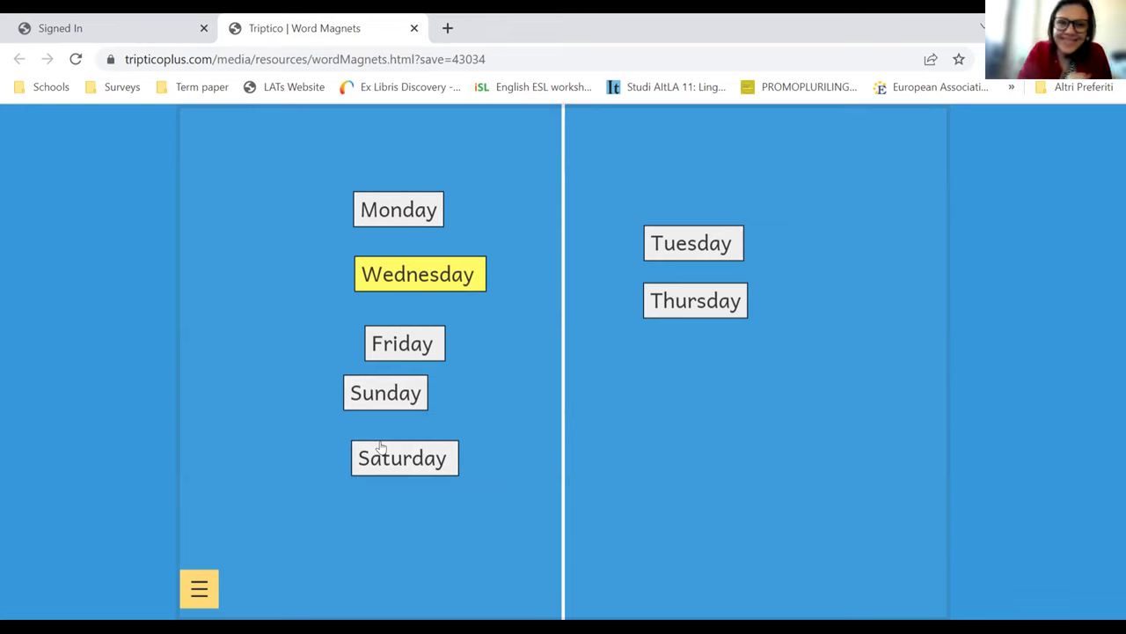
# Bring up the Word Magnets options and close the activity's tab with Ctrl+W
pyautogui.click(208, 598)
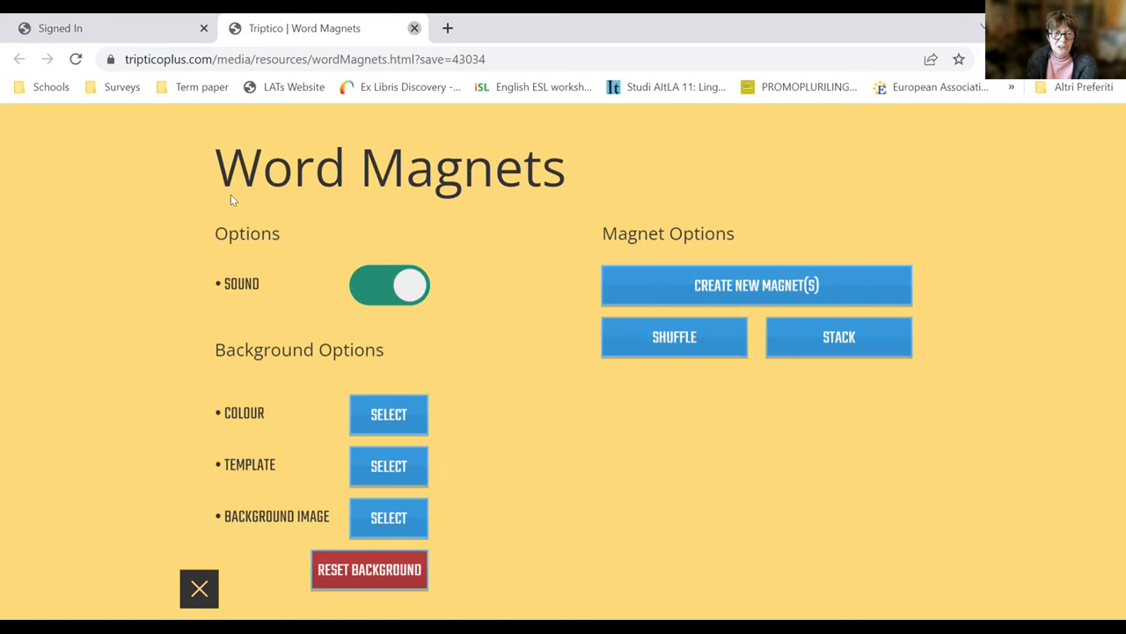
pyautogui.hotkey('ctrl', 'w')
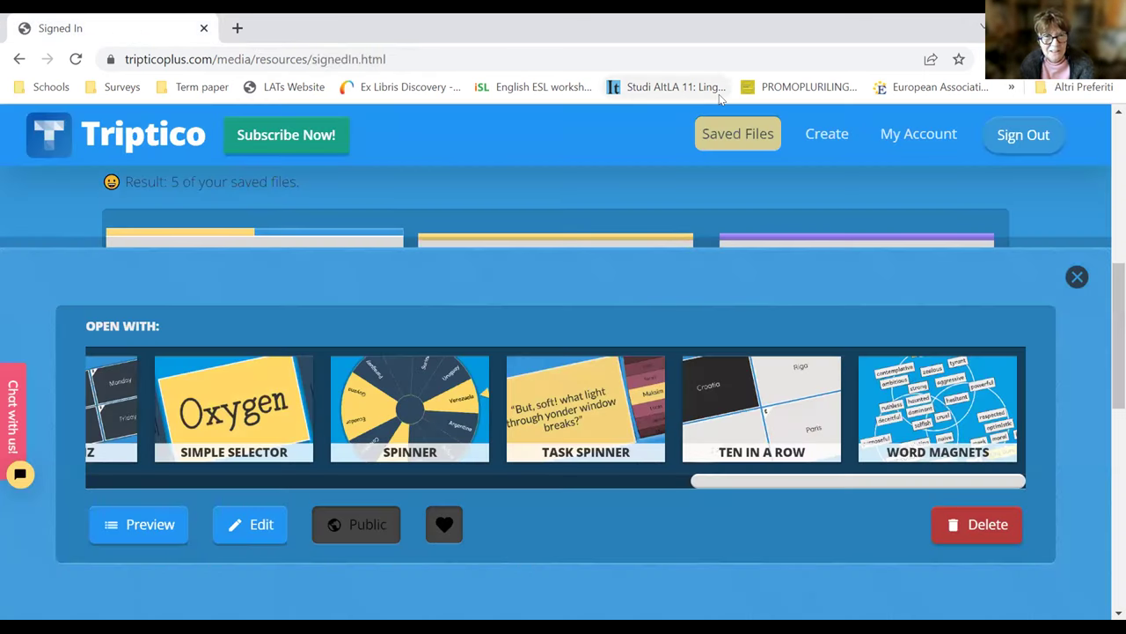
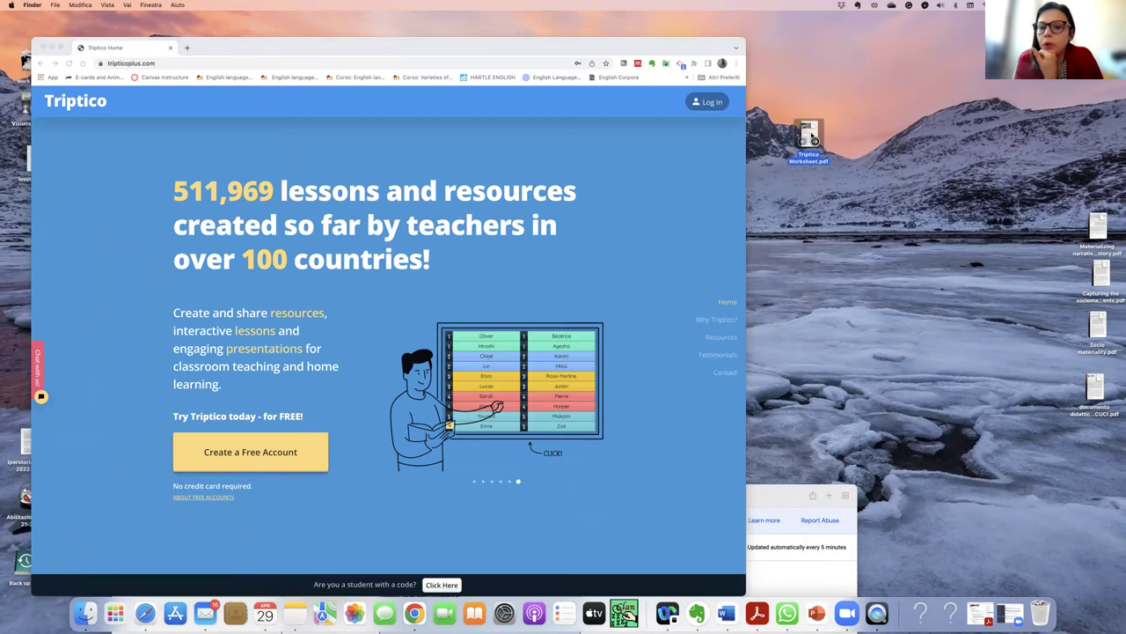
# Open Triptico Worksheet.pdf and select the Initial Memory work code 16286
pyautogui.doubleClick(809, 137)
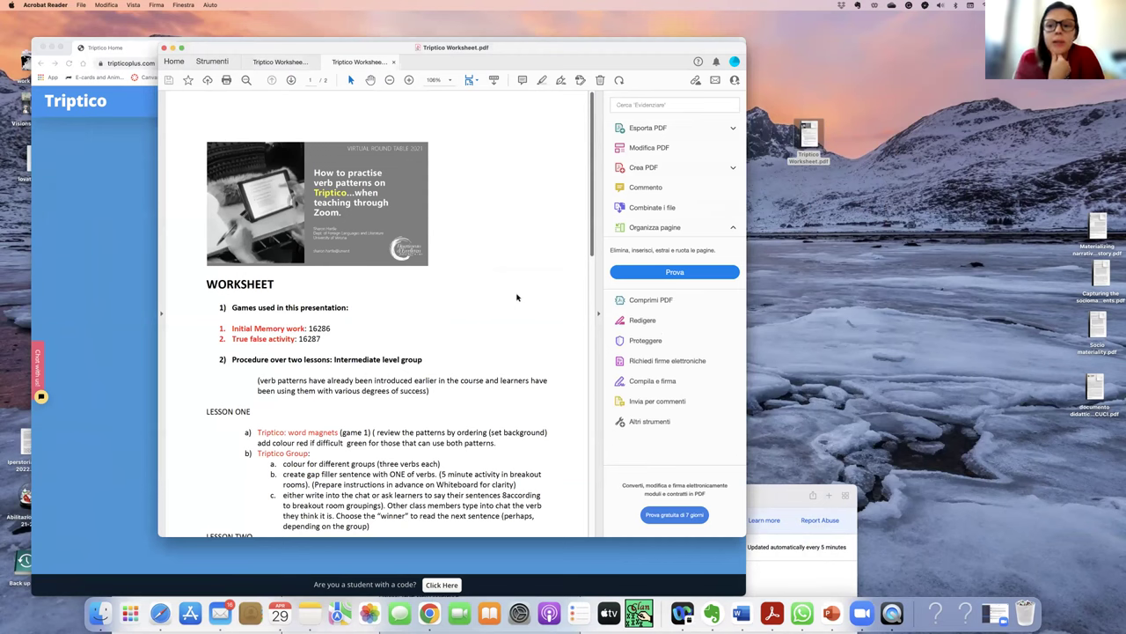
pyautogui.scroll(-2, 516, 297)
pyautogui.scroll(2, 517, 297)
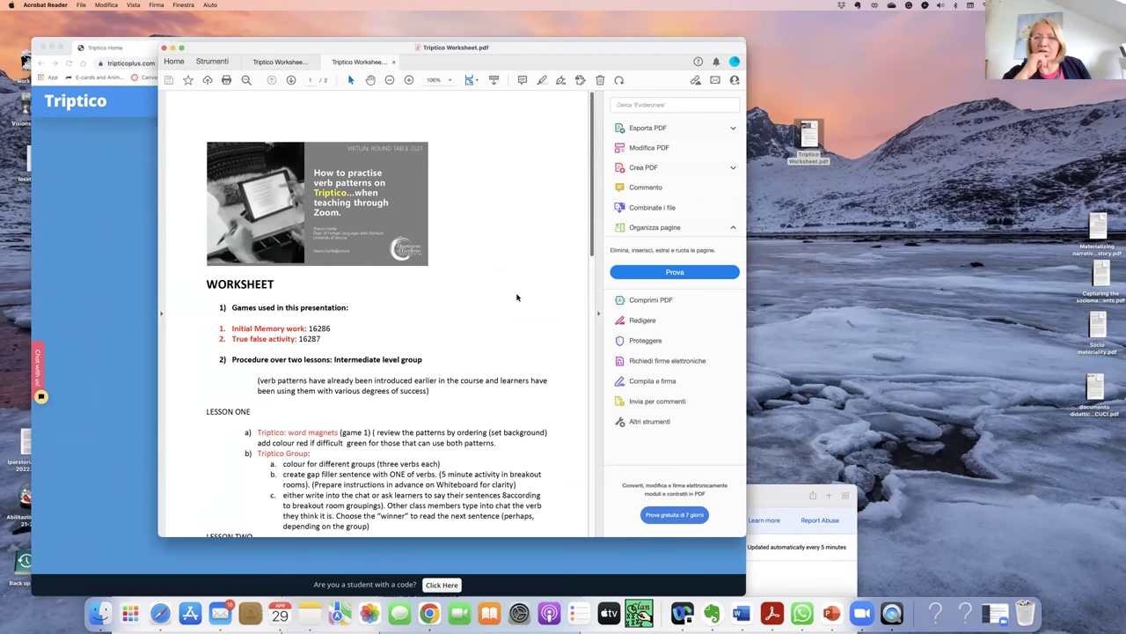
pyautogui.scroll(-2, 516, 297)
pyautogui.scroll(2, 517, 297)
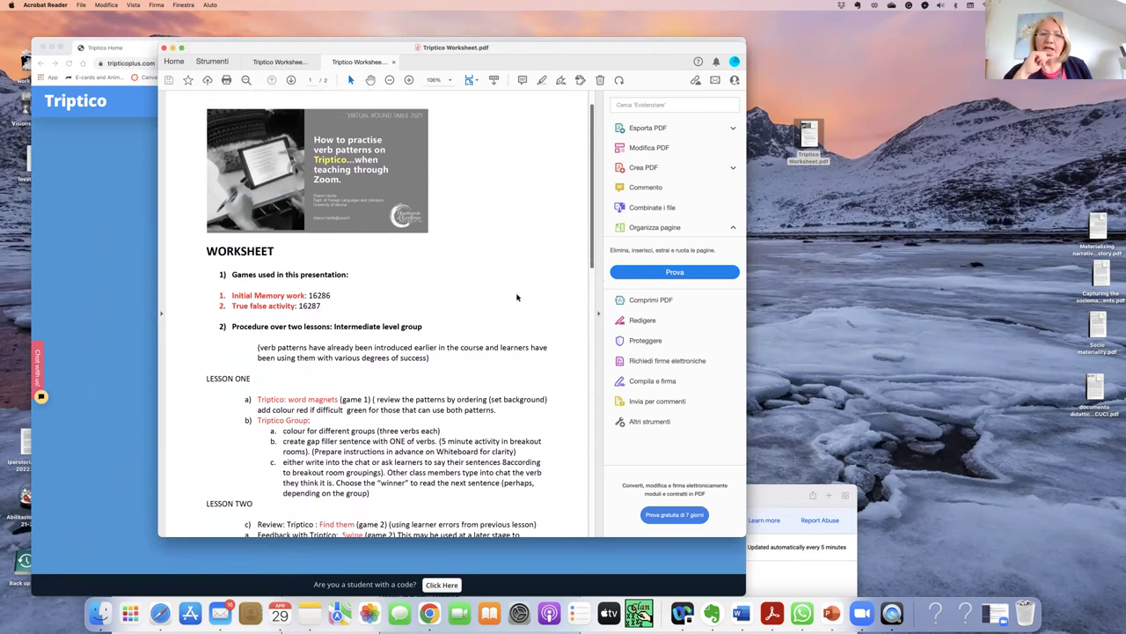
pyautogui.scroll(-1, 517, 297)
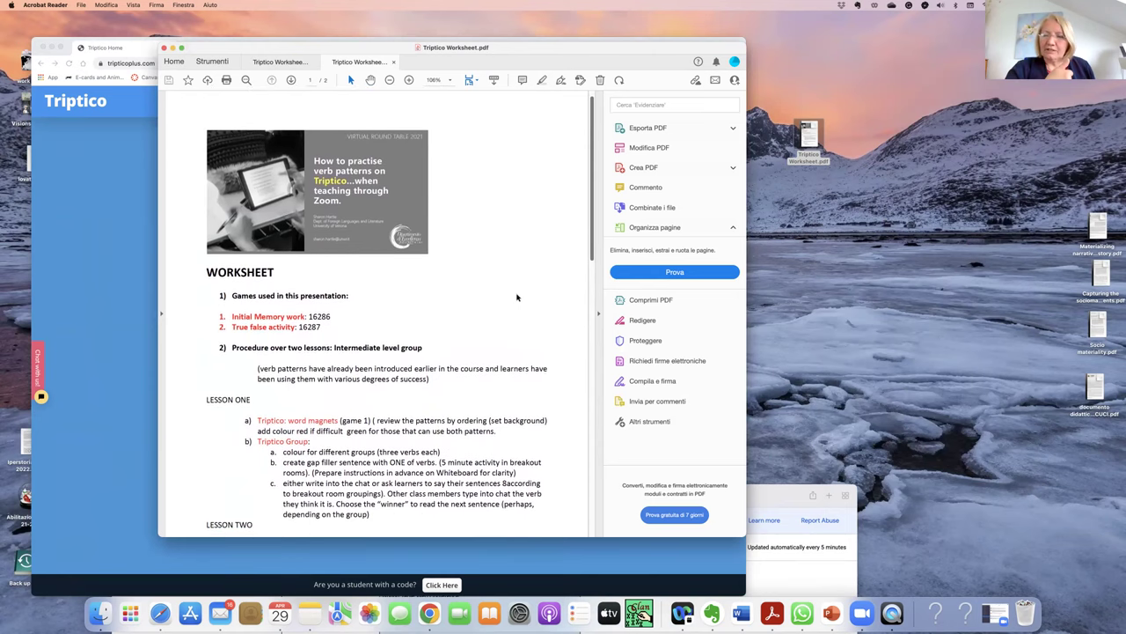
pyautogui.scroll(-2, 522, 301)
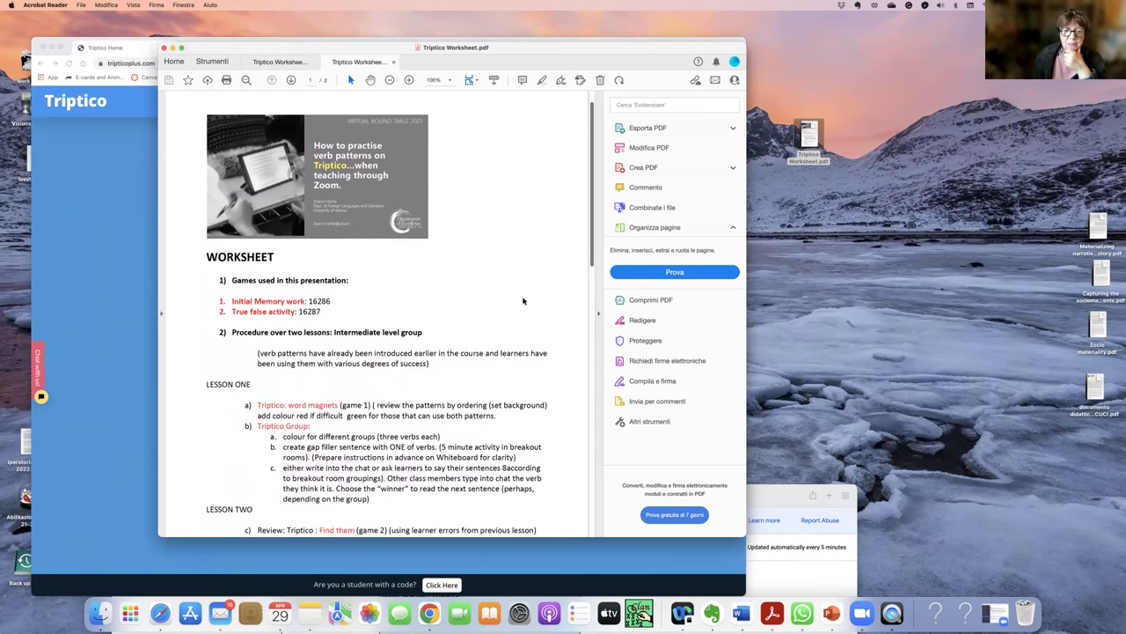
pyautogui.scroll(3, 523, 301)
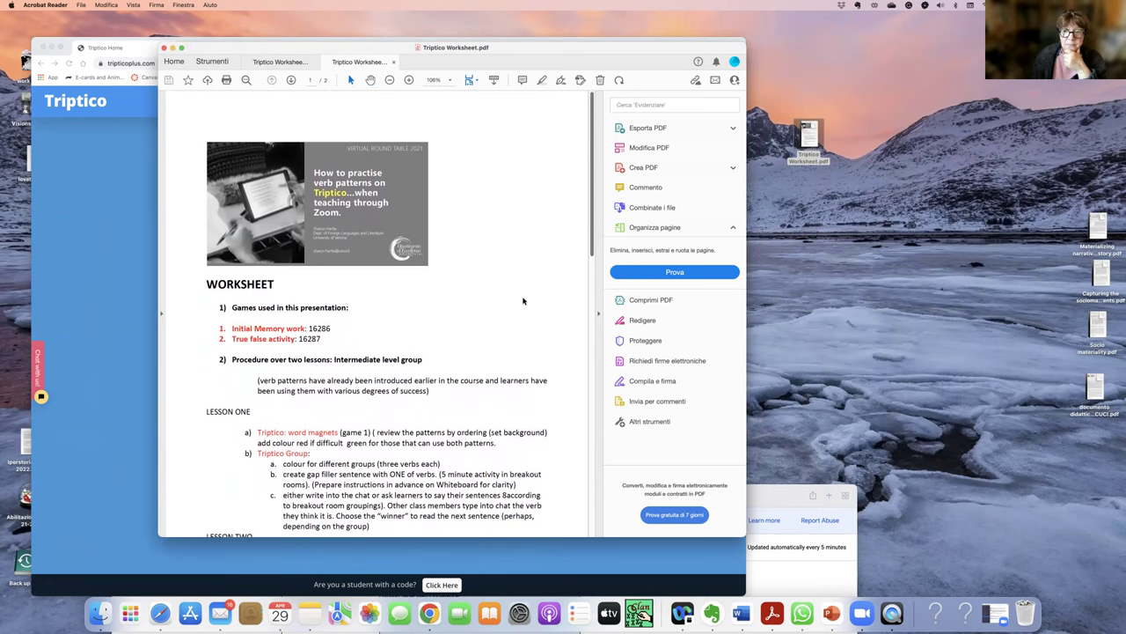
pyautogui.scroll(-2, 523, 301)
pyautogui.scroll(-3, 523, 301)
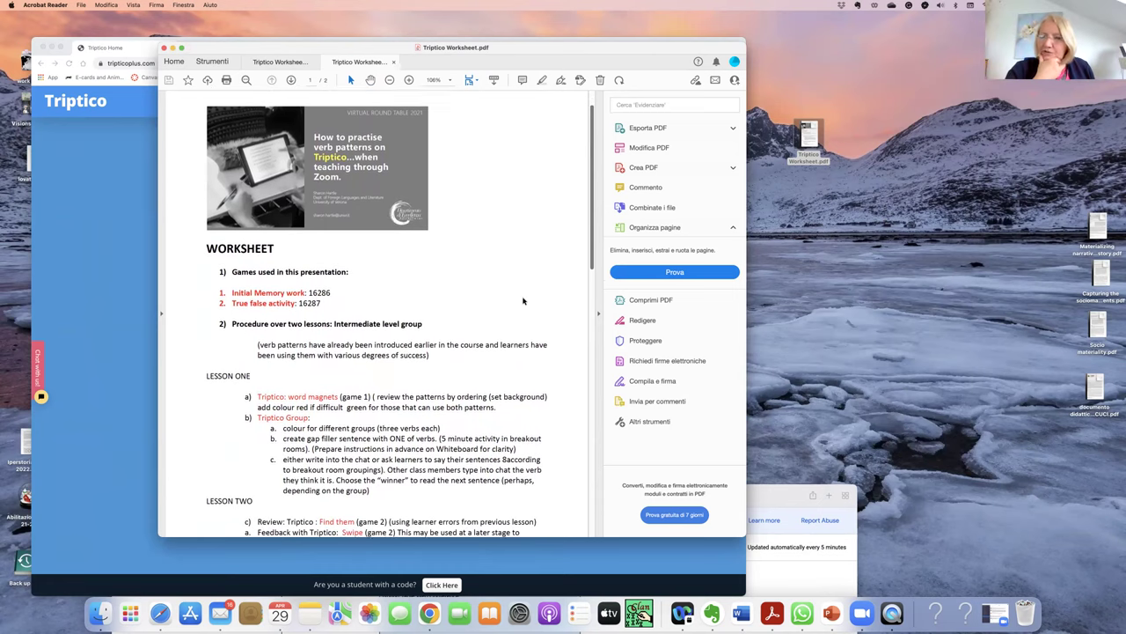
pyautogui.scroll(4, 525, 303)
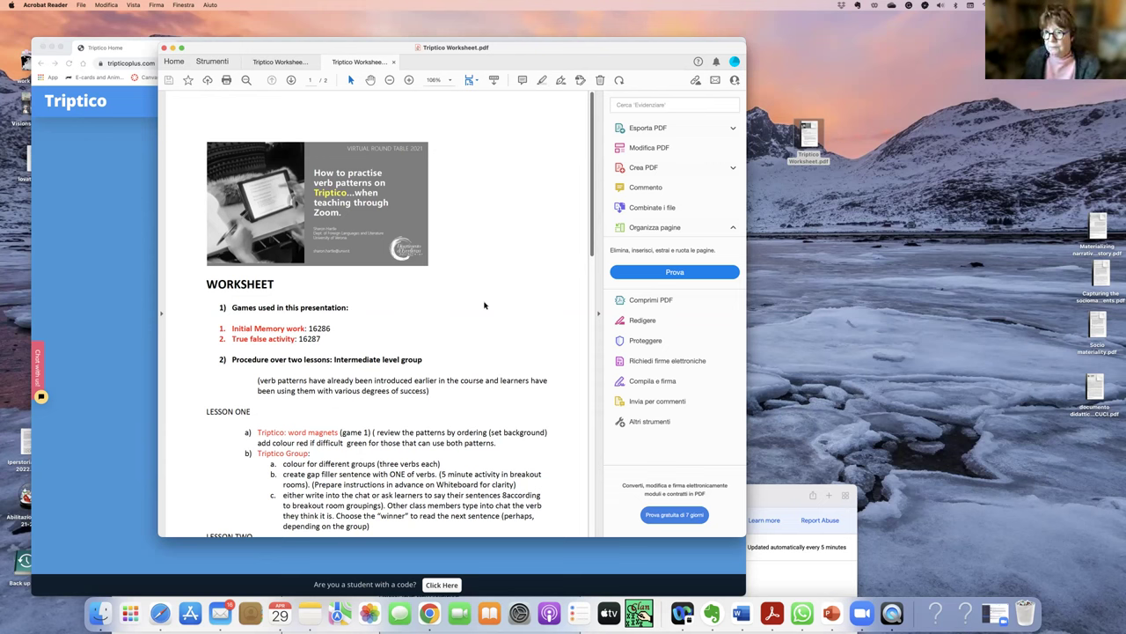
pyautogui.scroll(-1, 484, 305)
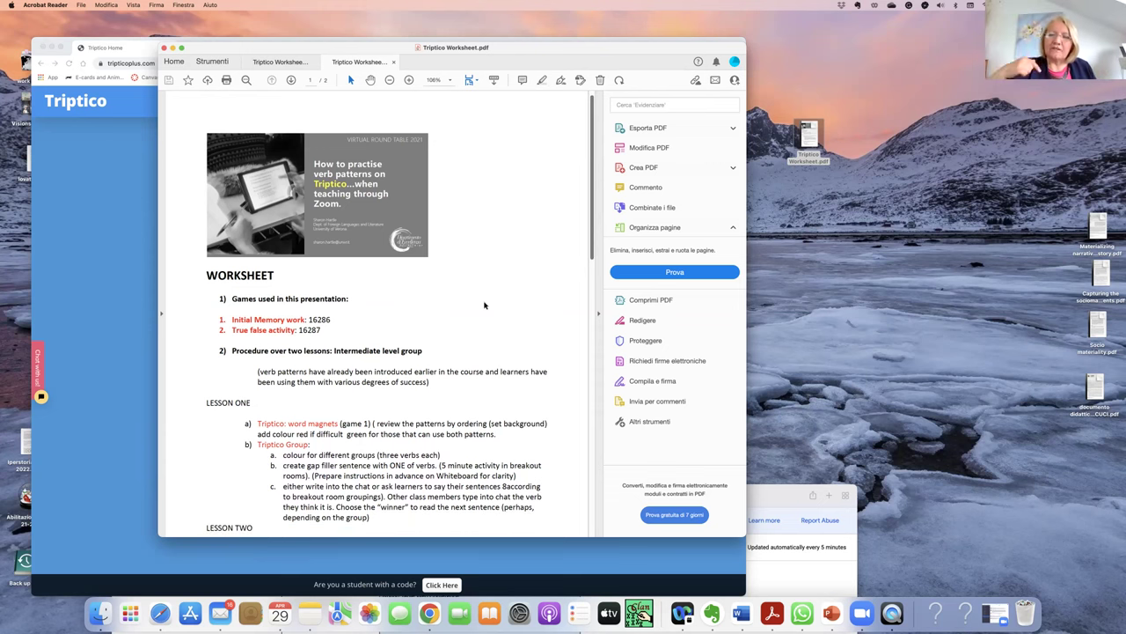
pyautogui.scroll(-4, 484, 306)
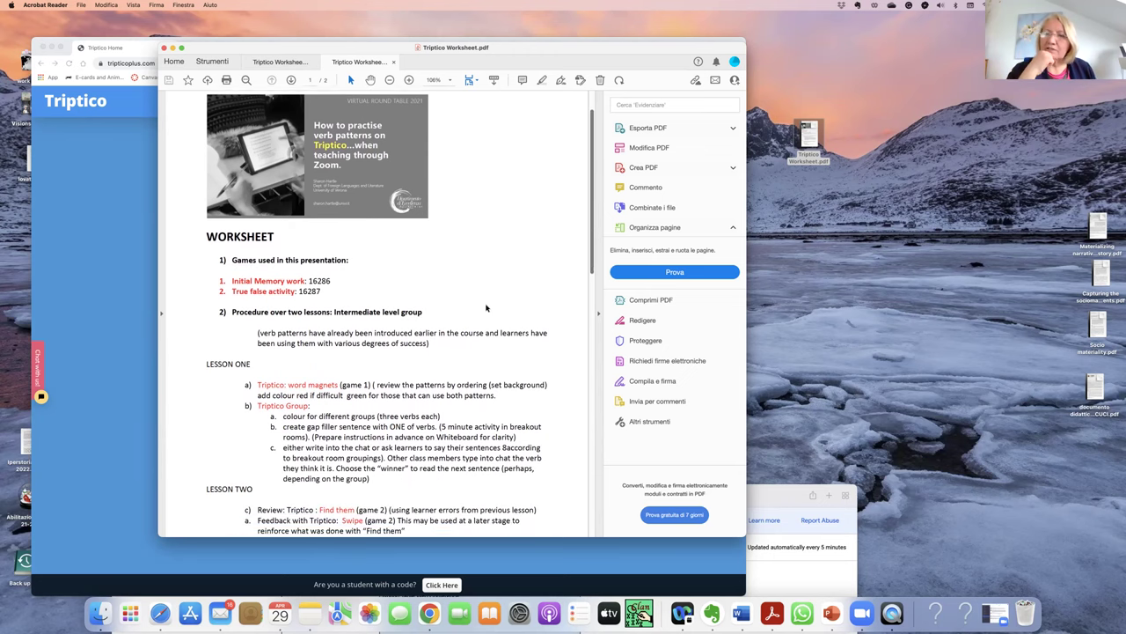
pyautogui.scroll(5, 485, 307)
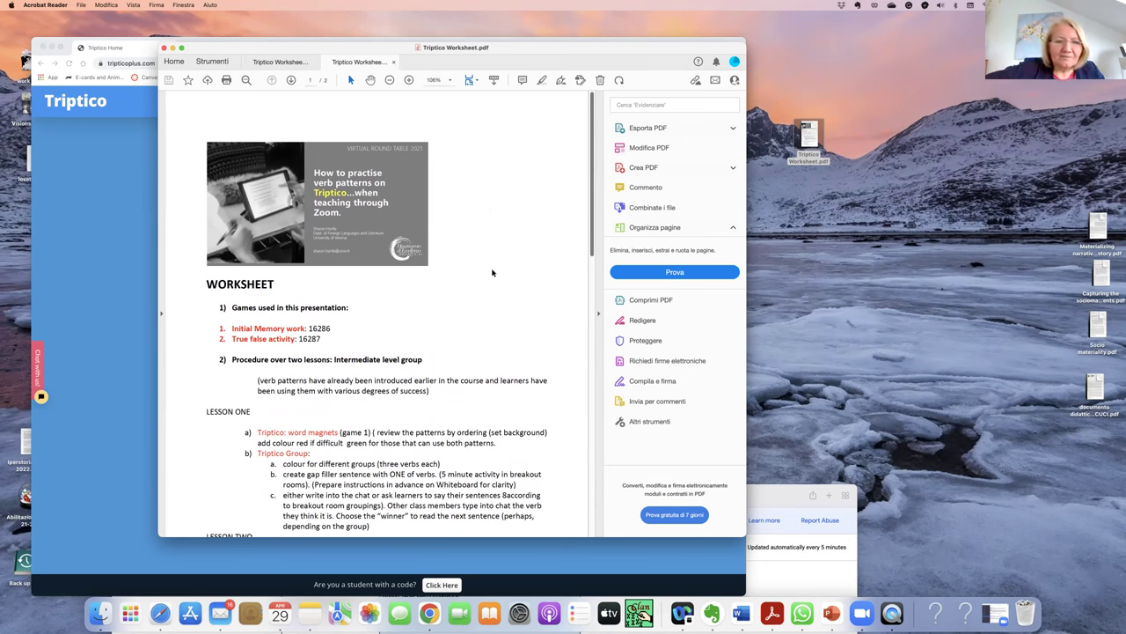
pyautogui.scroll(-1, 493, 273)
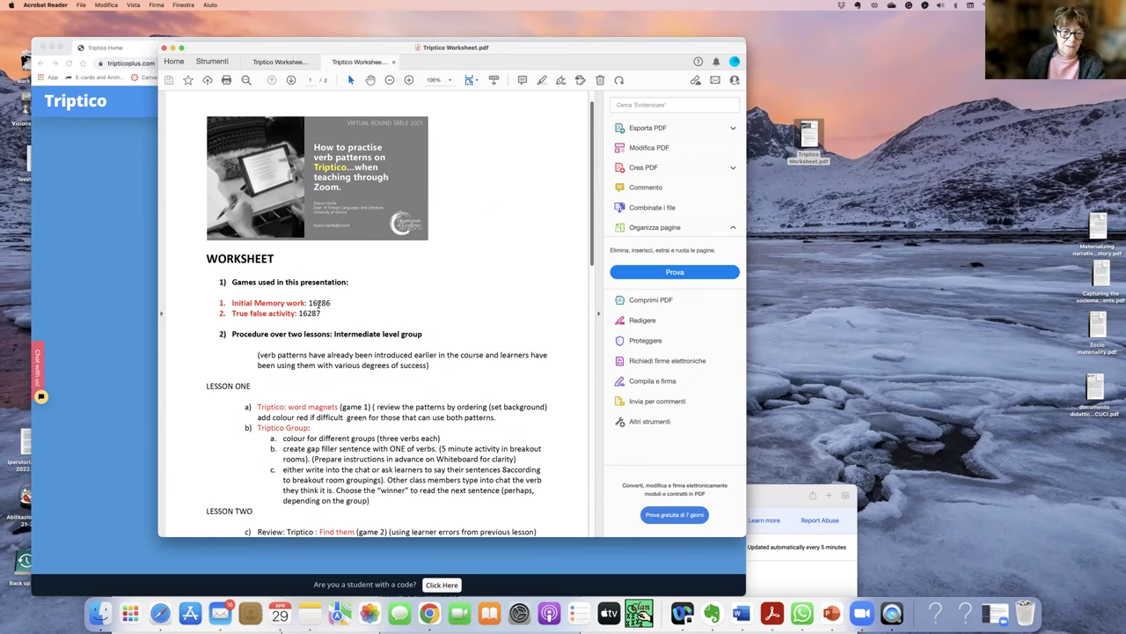
pyautogui.moveTo(308, 303); pyautogui.dragTo(334, 303)
pyautogui.press('super+c')
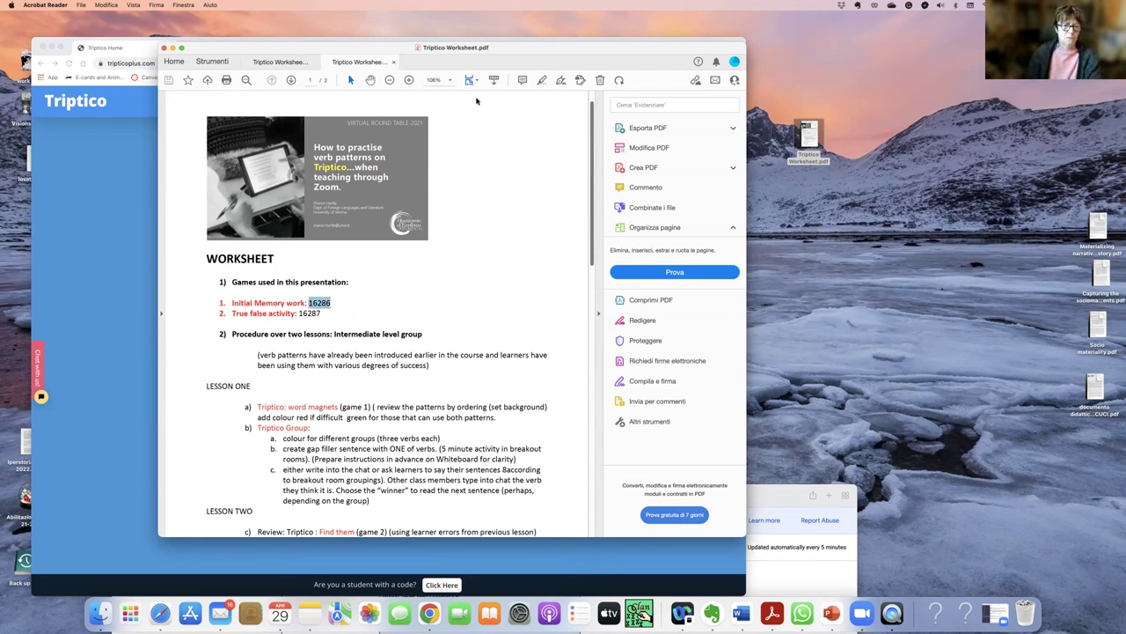
# Close the worksheet and all its tabs, bringing the Triptico page to the front
pyautogui.moveTo(592, 69); pyautogui.dragTo(856, 110)
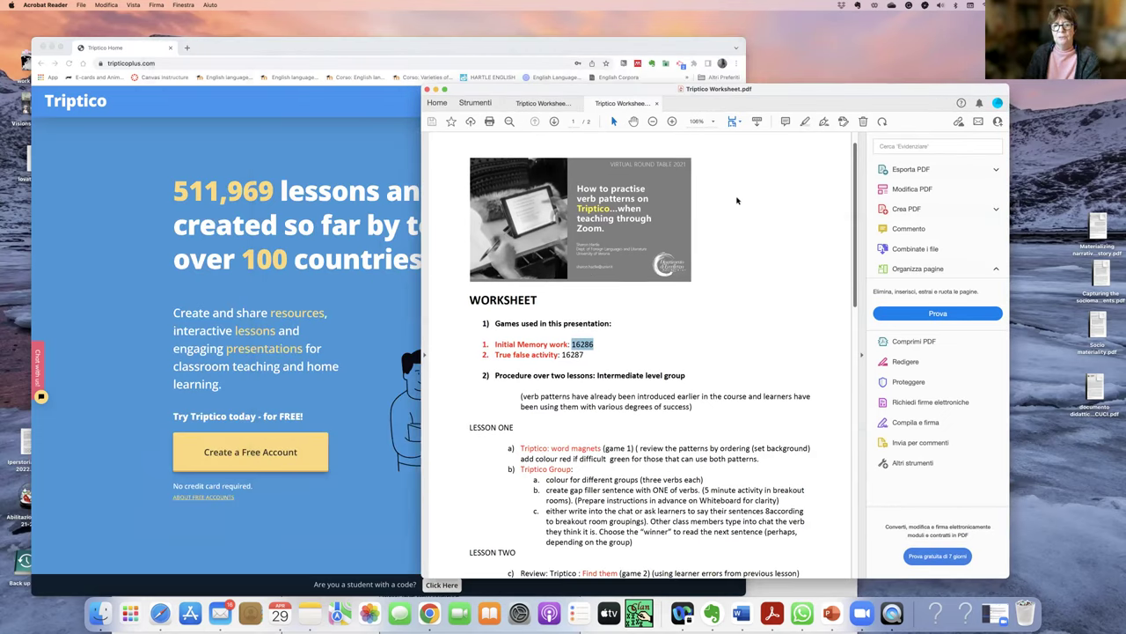
pyautogui.click(428, 90)
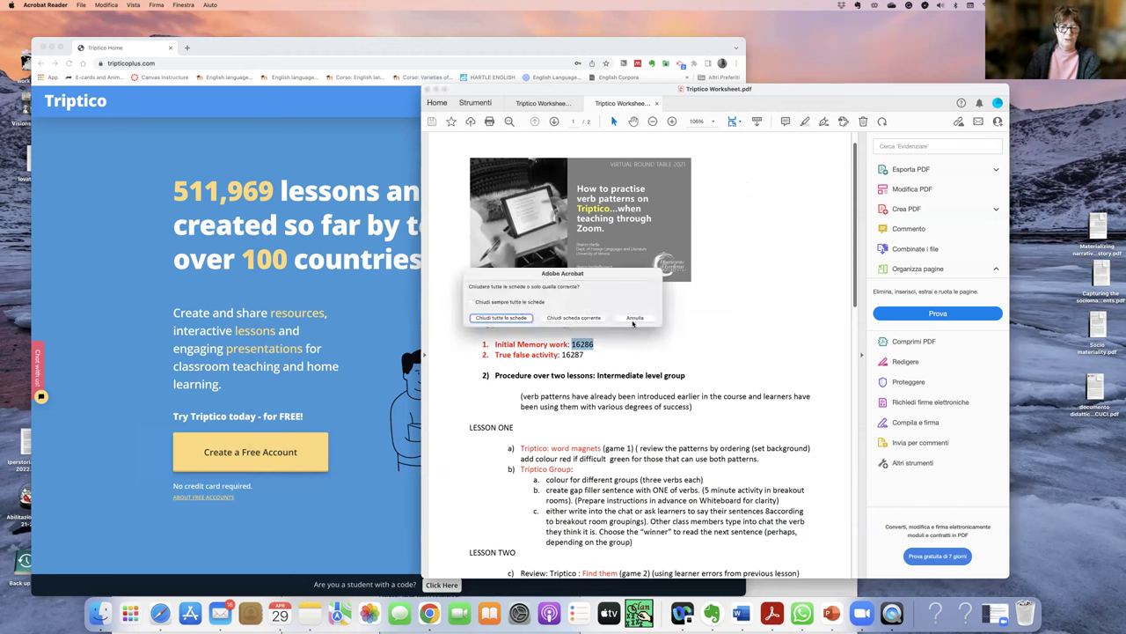
pyautogui.click(489, 320)
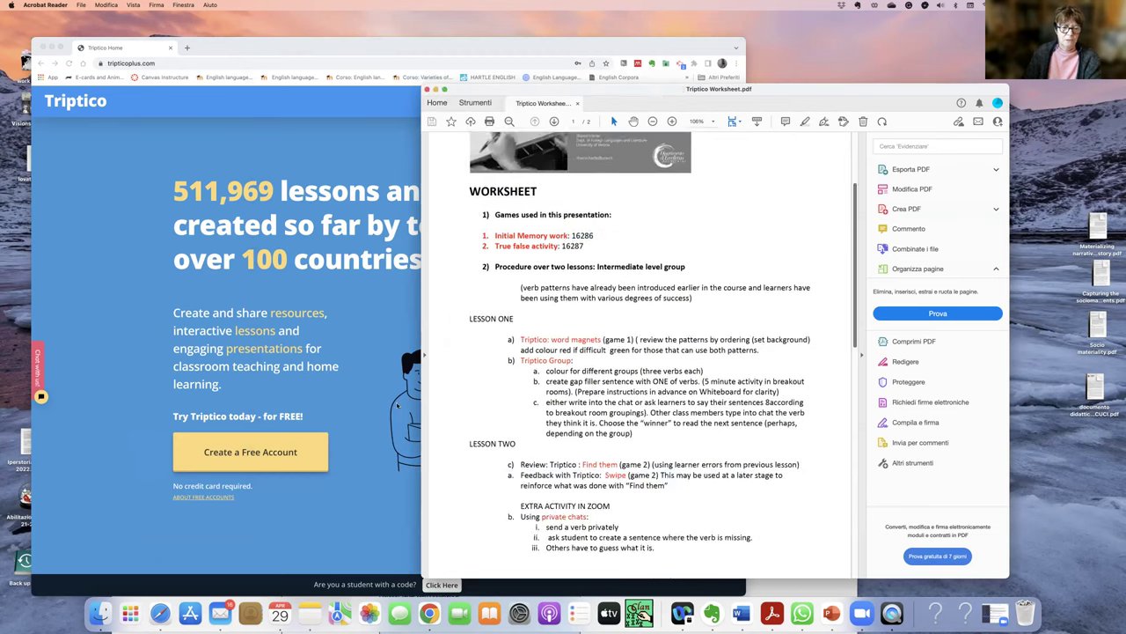
pyautogui.click(460, 546)
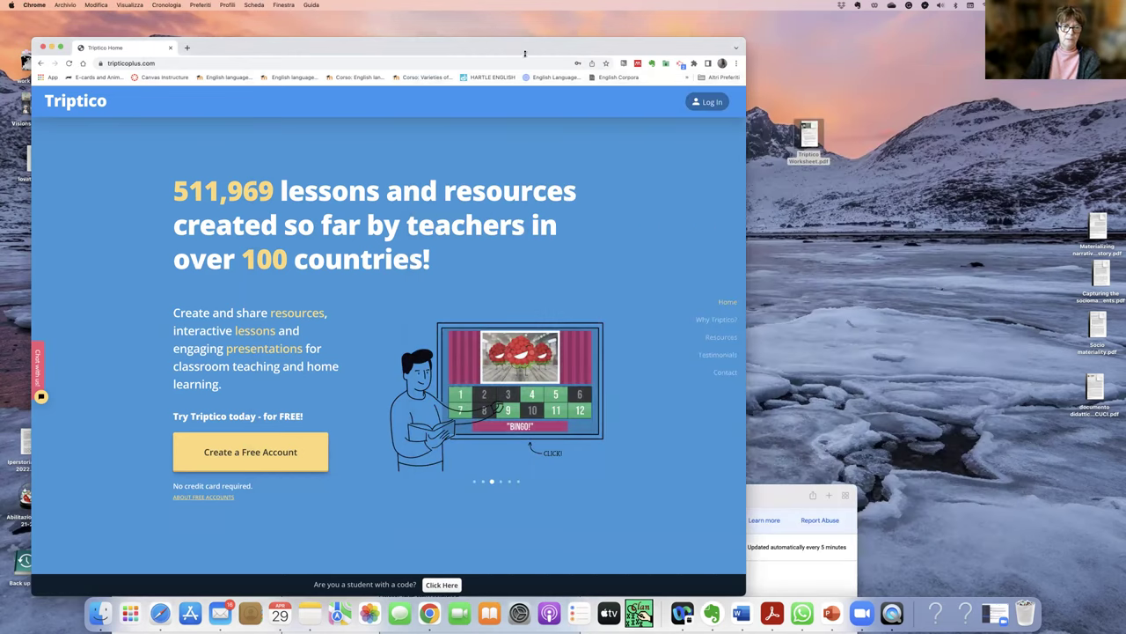
# Paste the code 16286 into Triptico's CODE field and submit it
pyautogui.moveTo(527, 46); pyautogui.dragTo(631, 20)
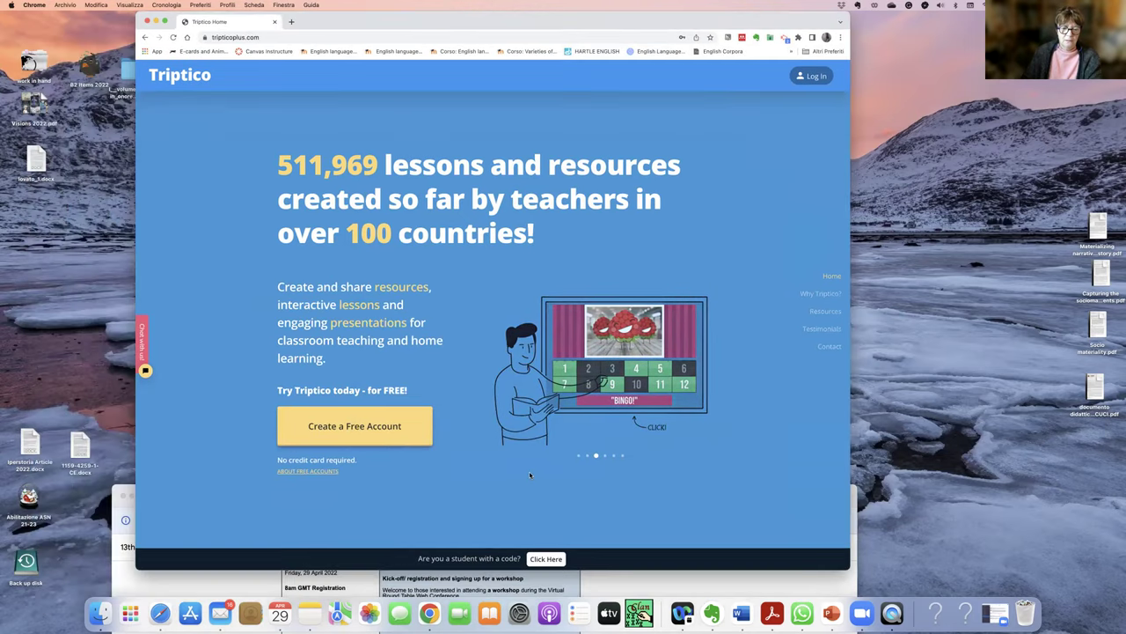
pyautogui.click(552, 558)
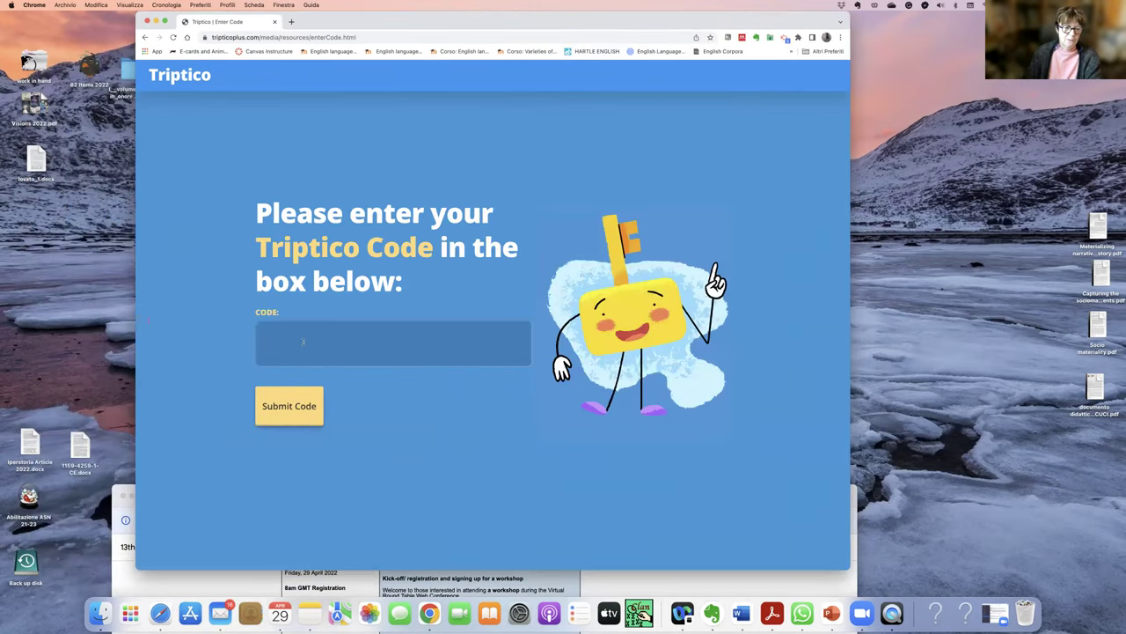
pyautogui.click(303, 341)
pyautogui.press('super+v')
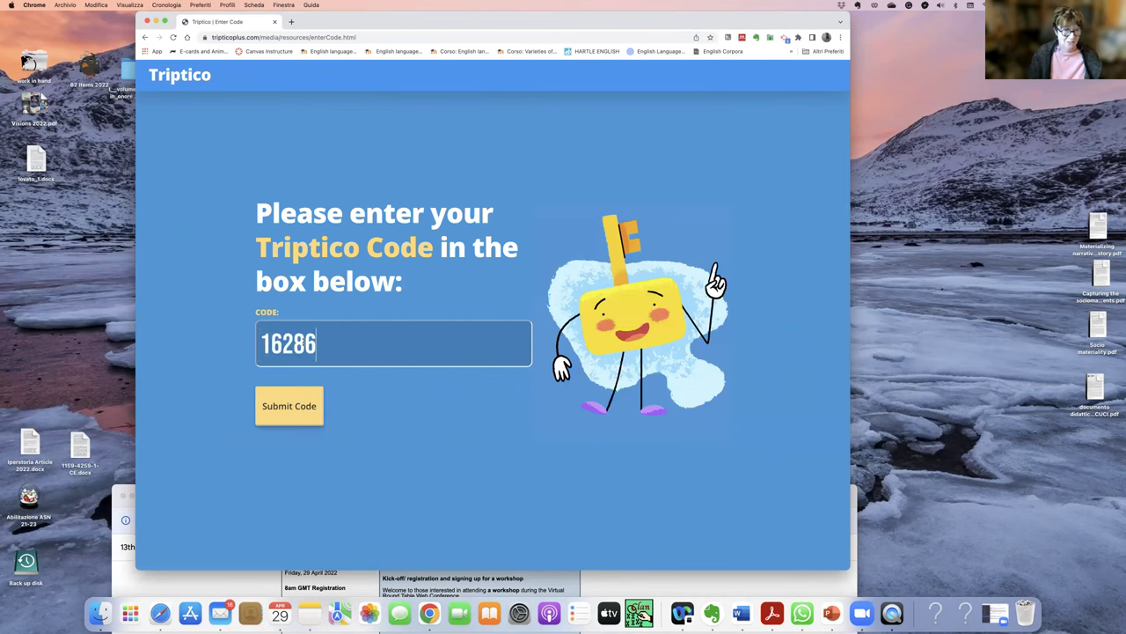
pyautogui.click(297, 407)
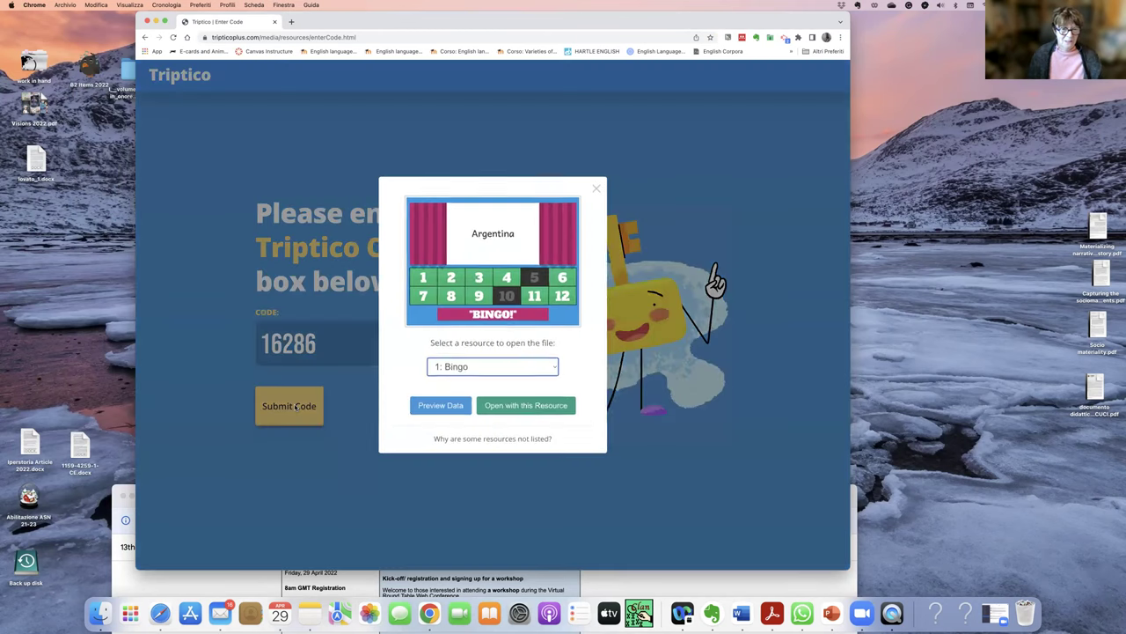
# Choose the '7: Group' resource and open the verbs with it
pyautogui.click(553, 370)
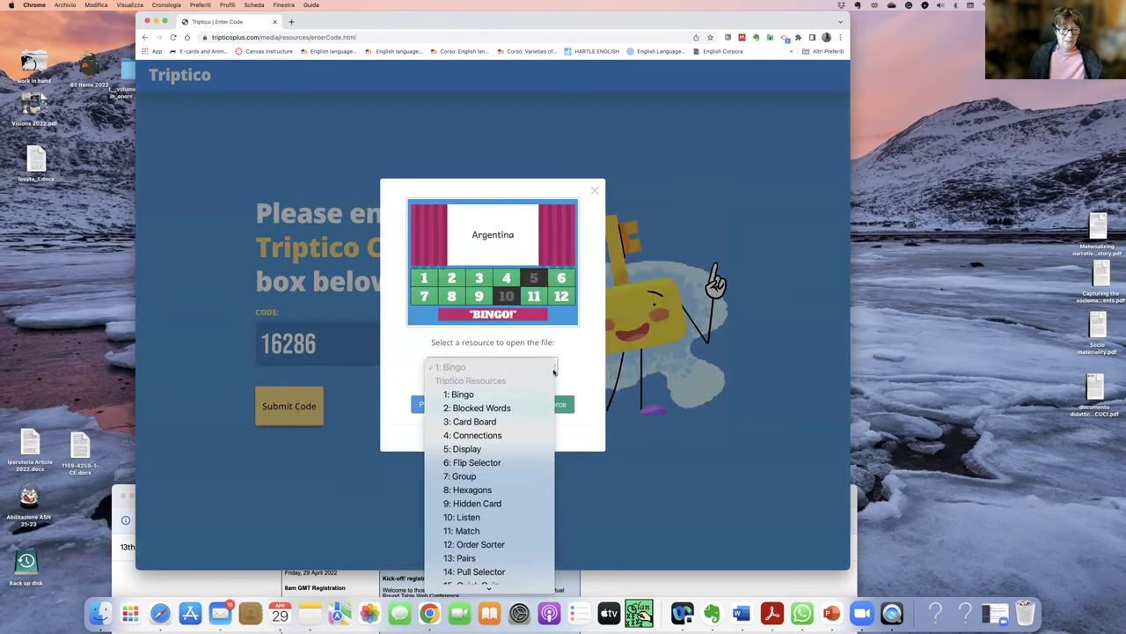
pyautogui.click(464, 476)
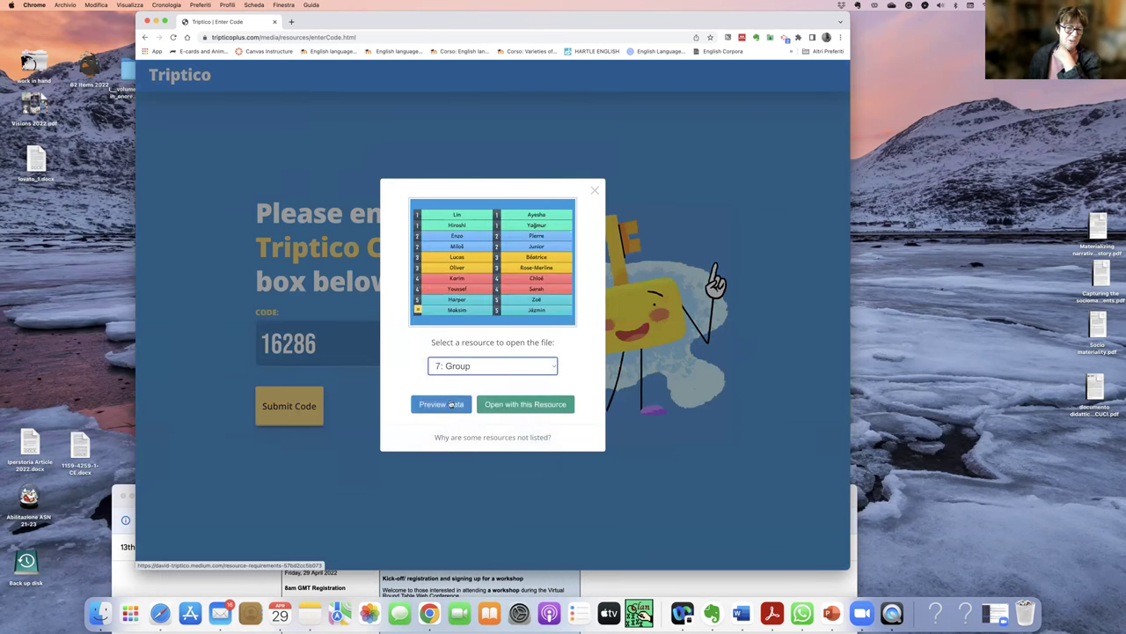
pyautogui.click(522, 404)
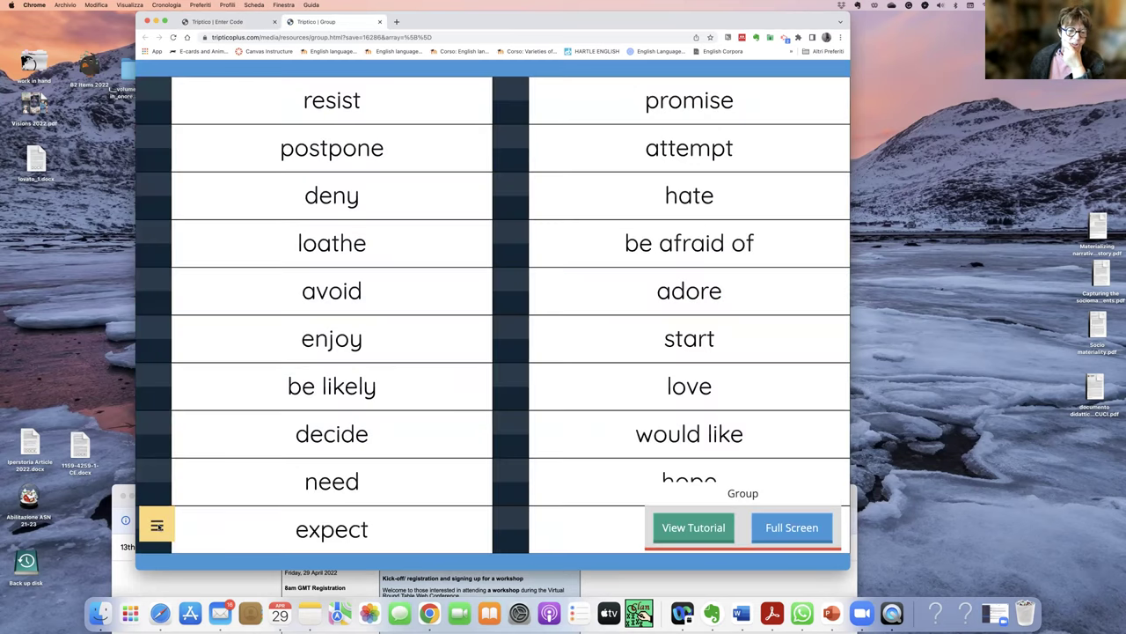
# Change the verb board's Background Options colour to the Carmine Red swatch
pyautogui.click(156, 525)
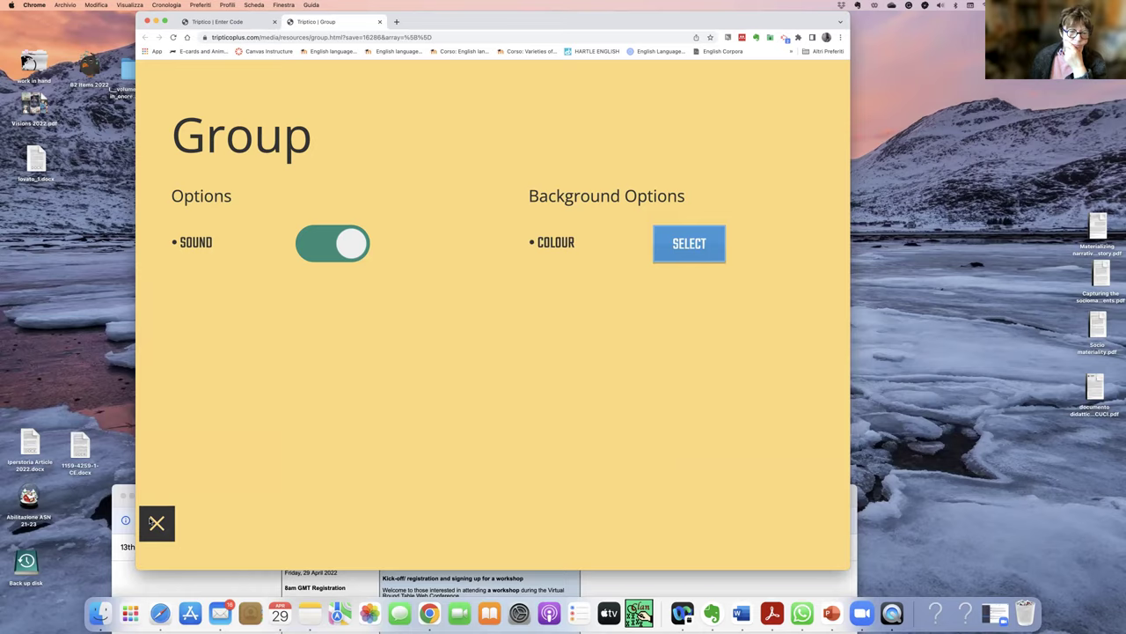
pyautogui.click(156, 523)
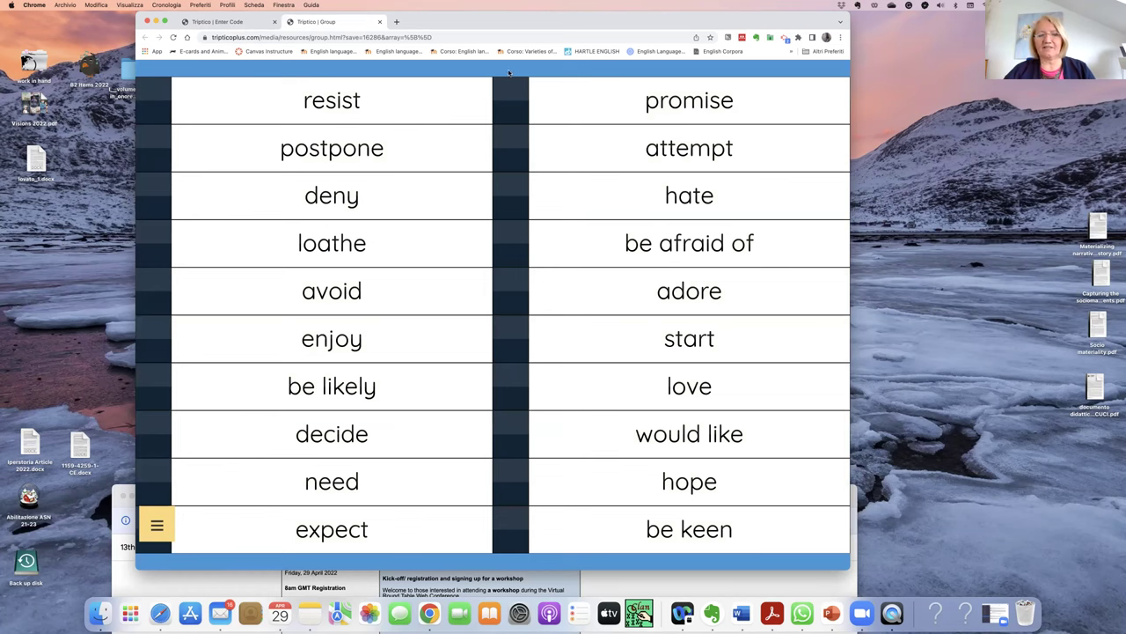
pyautogui.moveTo(516, 19); pyautogui.dragTo(539, 63)
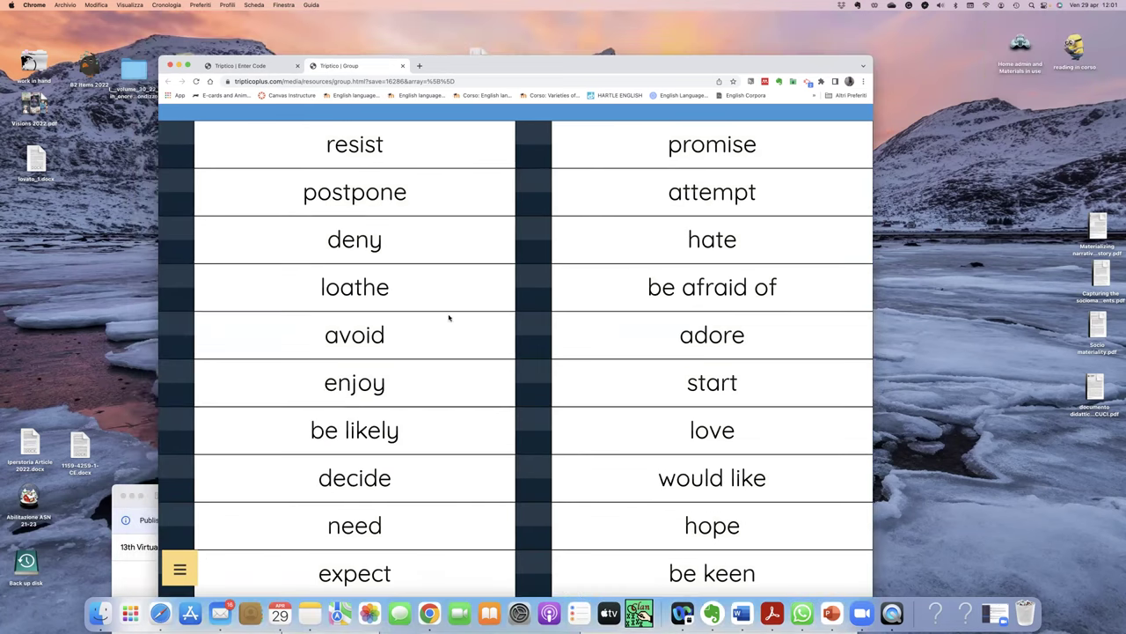
pyautogui.click(180, 568)
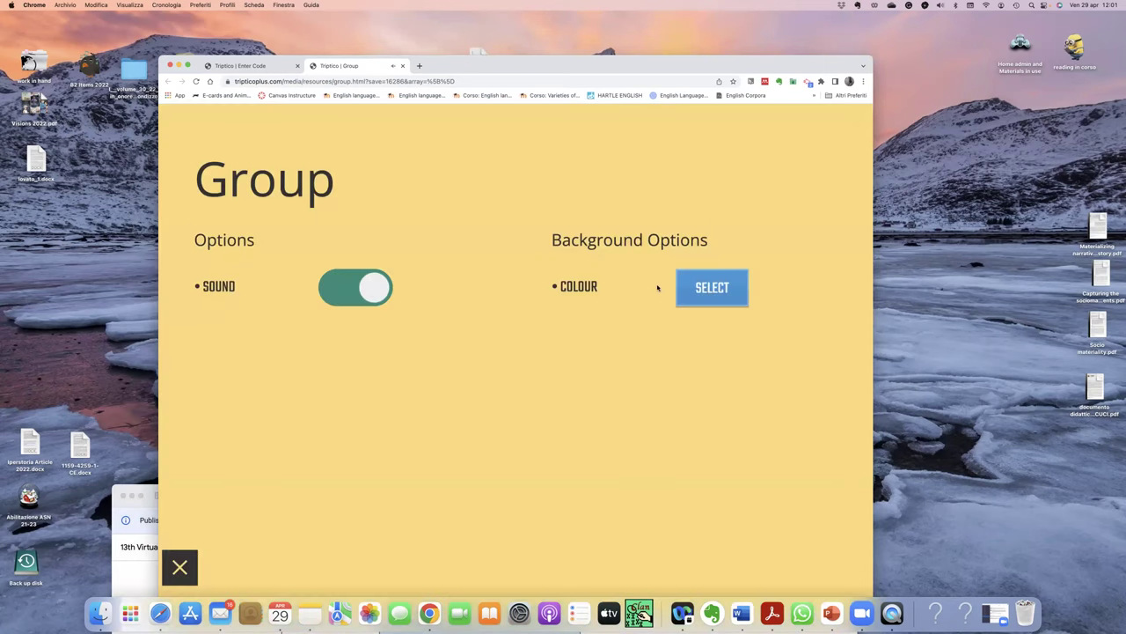
pyautogui.click(722, 289)
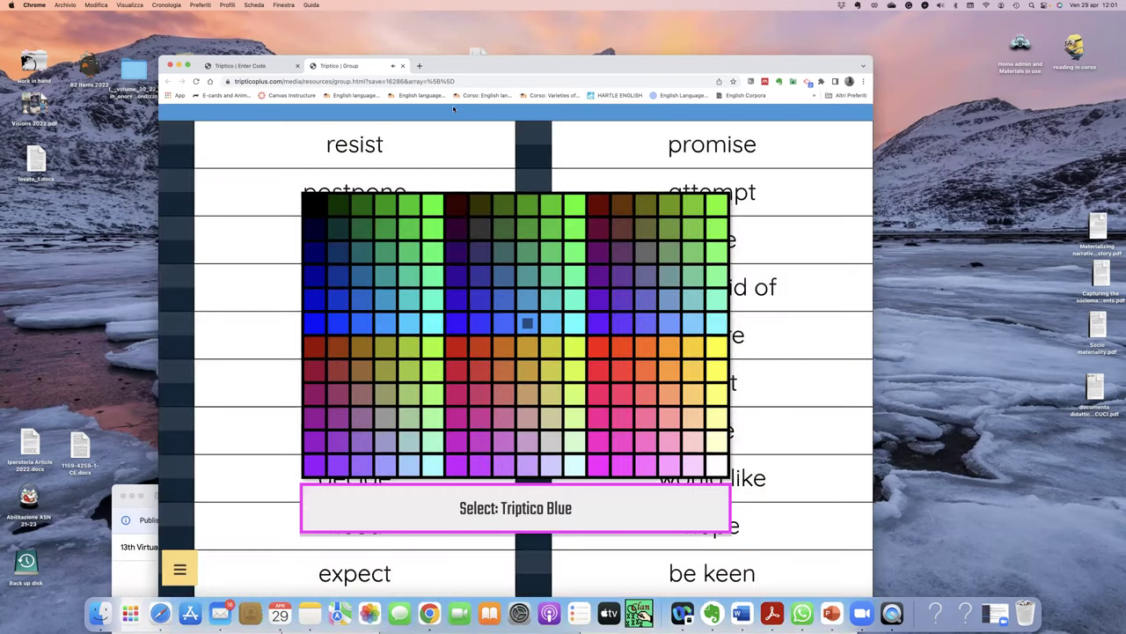
pyautogui.click(456, 255)
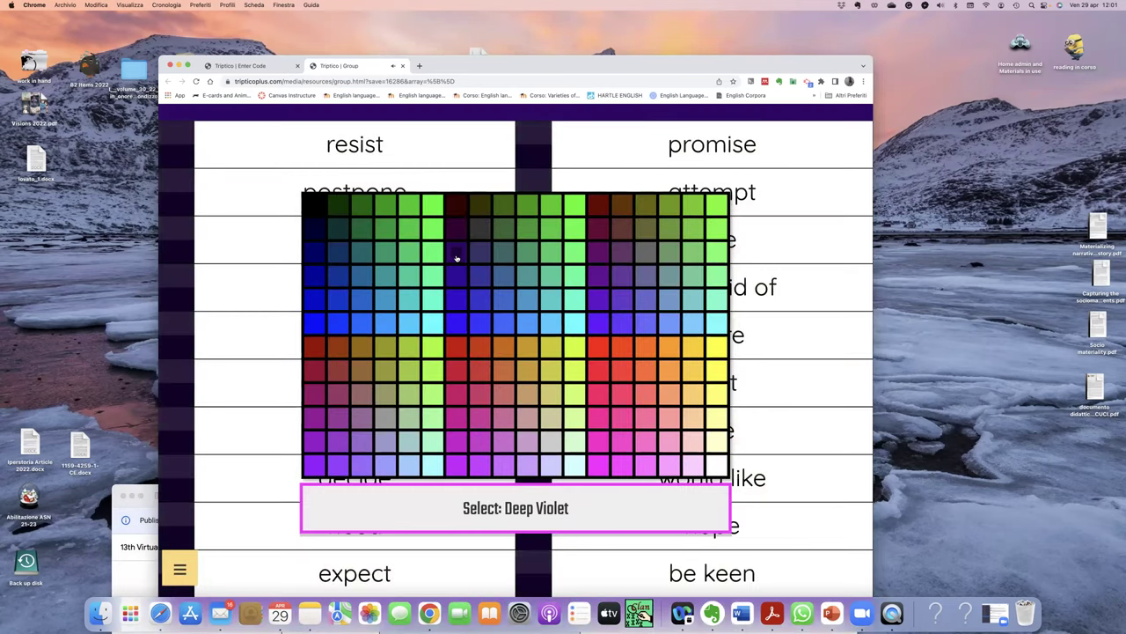
pyautogui.click(598, 372)
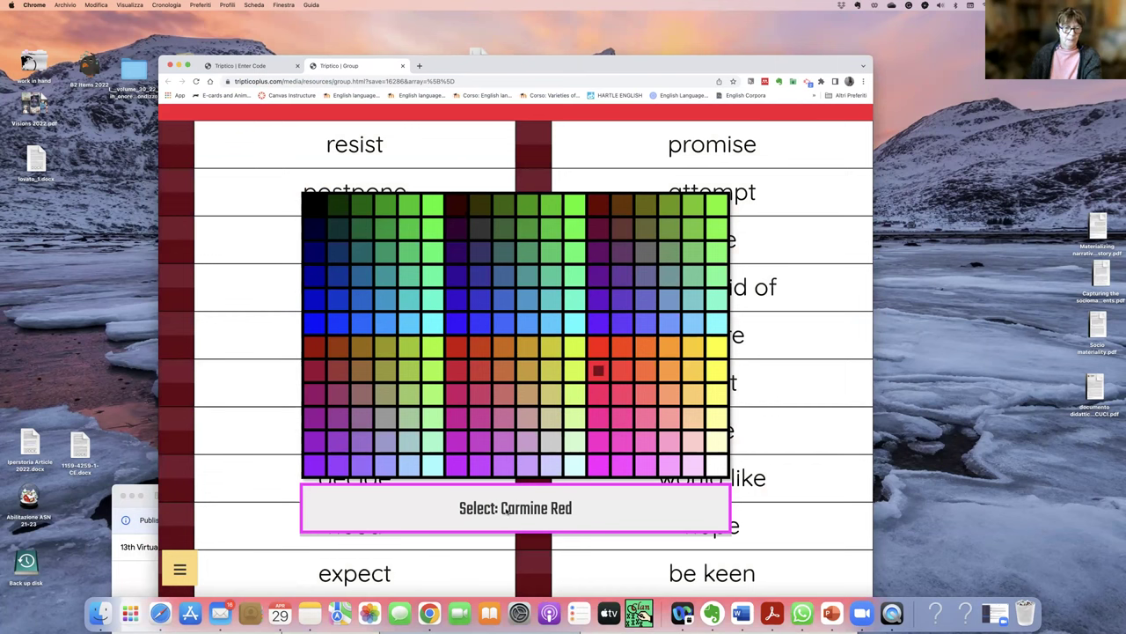
pyautogui.click(489, 519)
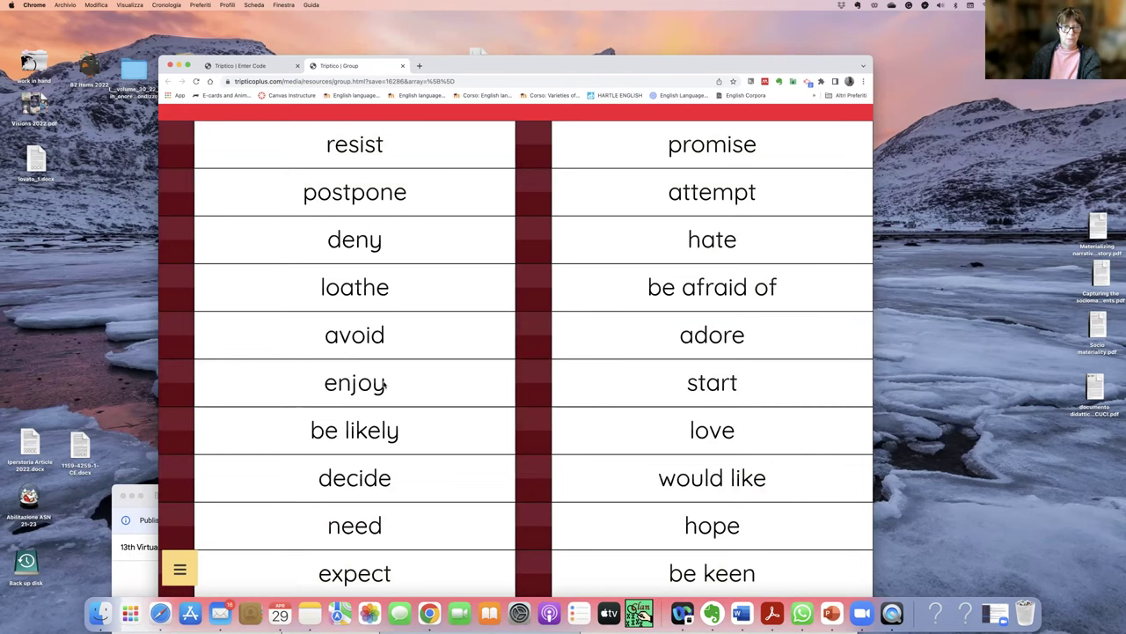
# Drag the browser window with the carmine verb board to new positions on the desktop
pyautogui.moveTo(520, 71); pyautogui.dragTo(561, 26)
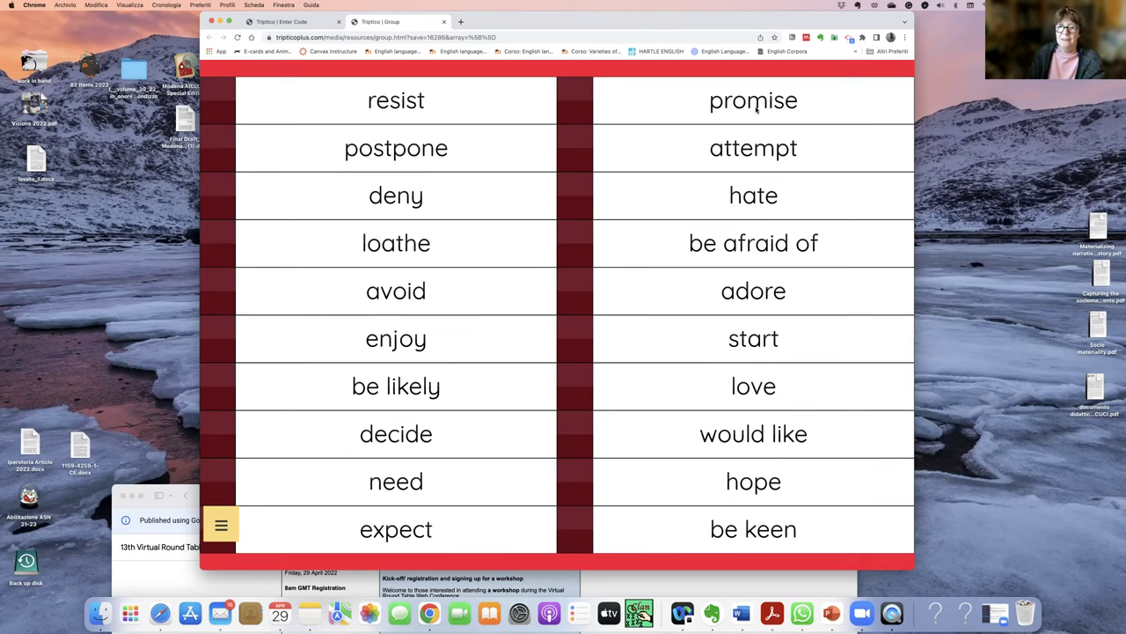
pyautogui.moveTo(652, 20); pyautogui.dragTo(650, 82)
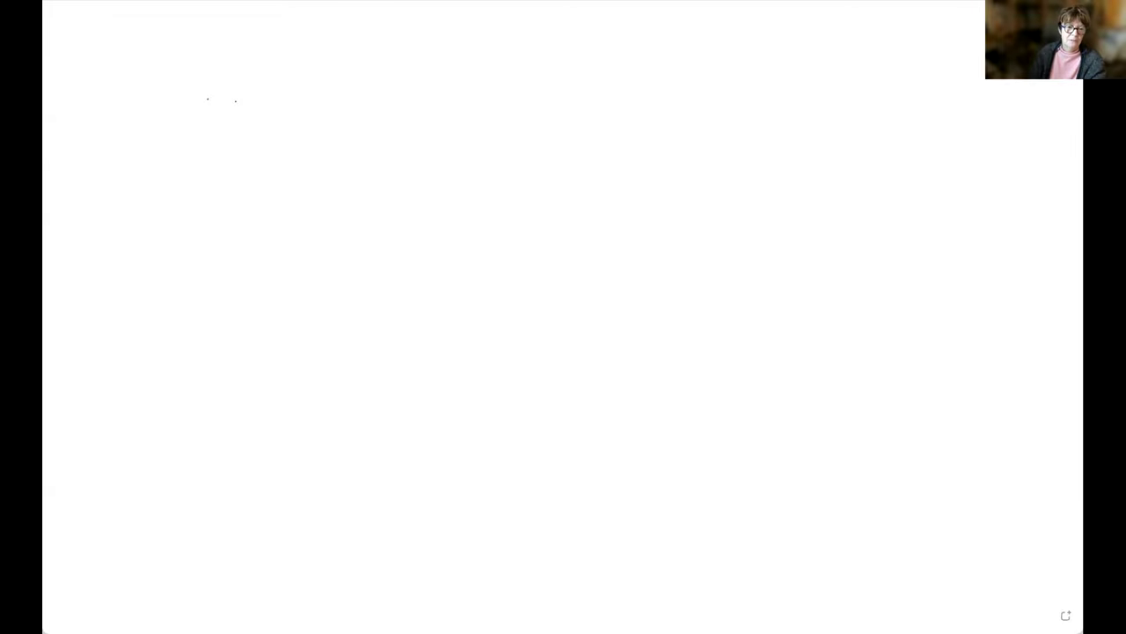
# Type 'I promised to talk about Triptico this morning.' in a text box at the top left
pyautogui.click(245, 88)
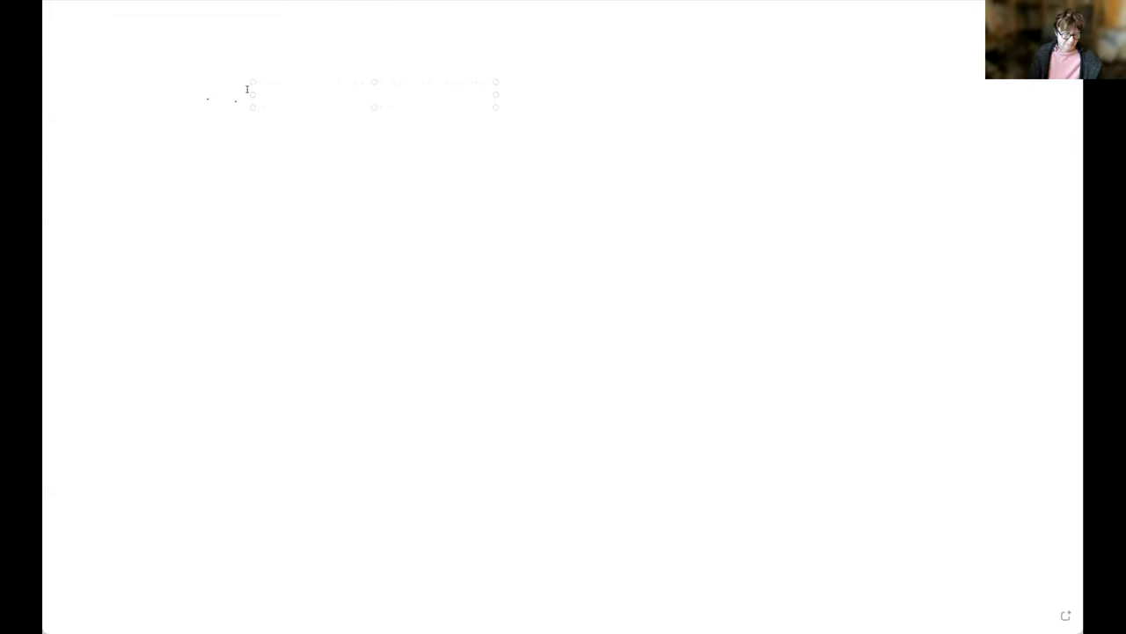
pyautogui.write('I')
pyautogui.write('is')
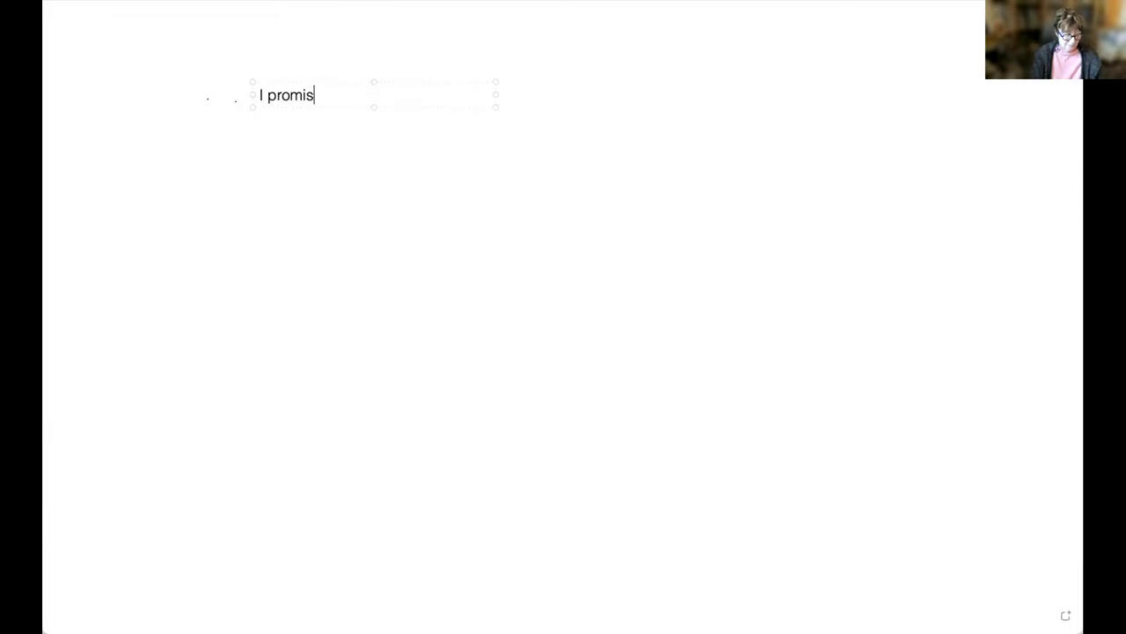
pyautogui.write('ed to talk ab')
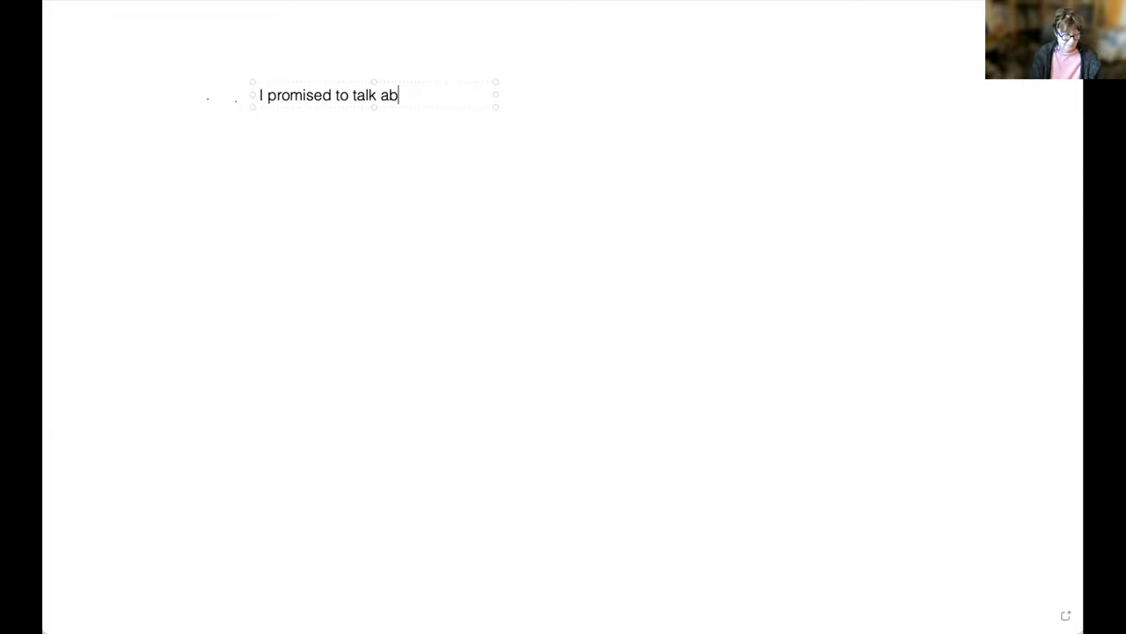
pyautogui.write('out Tripti')
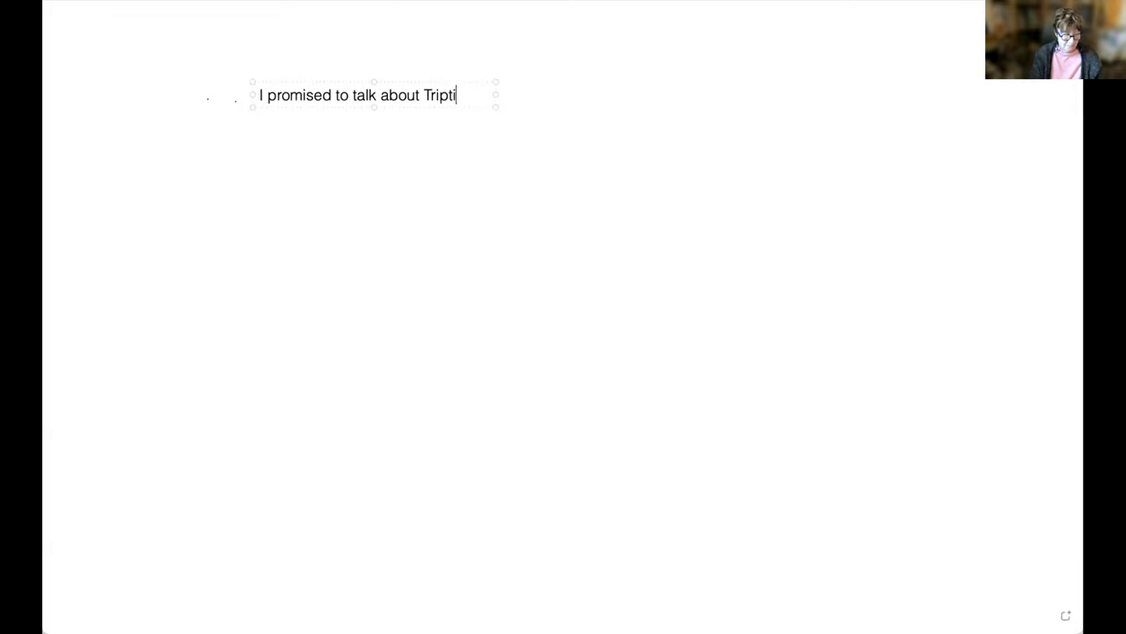
pyautogui.write('co this morning')
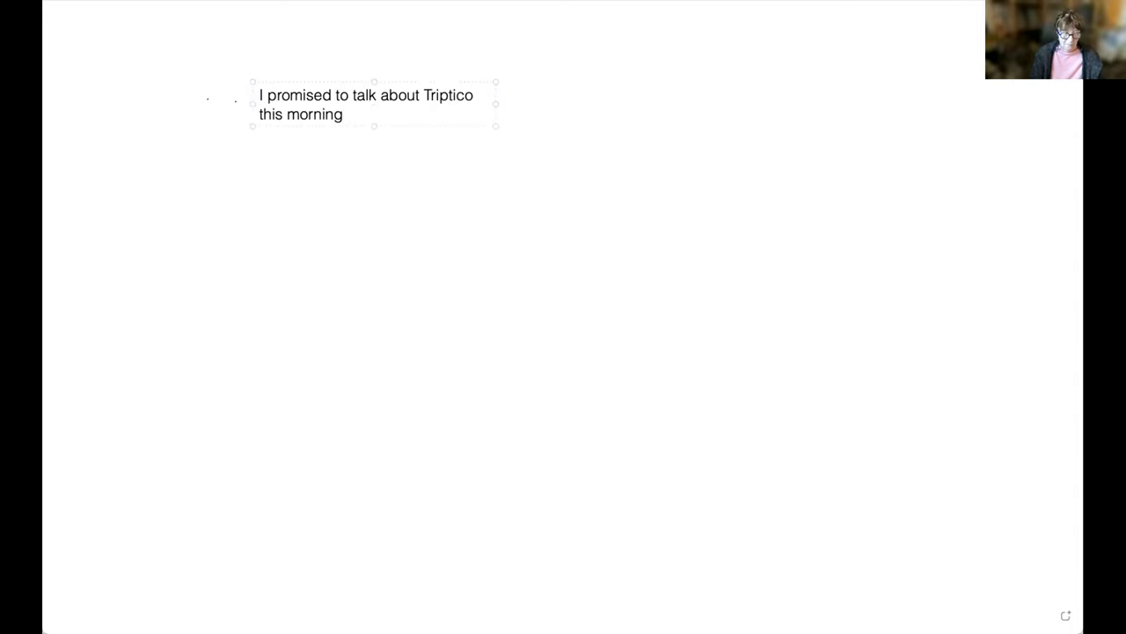
pyautogui.write('.')
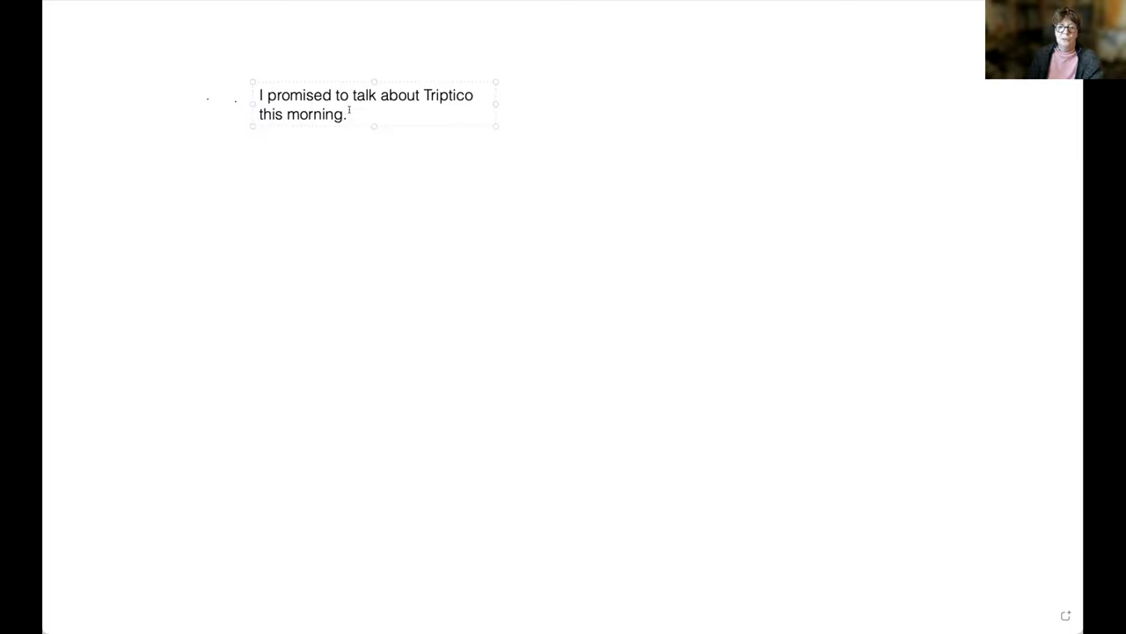